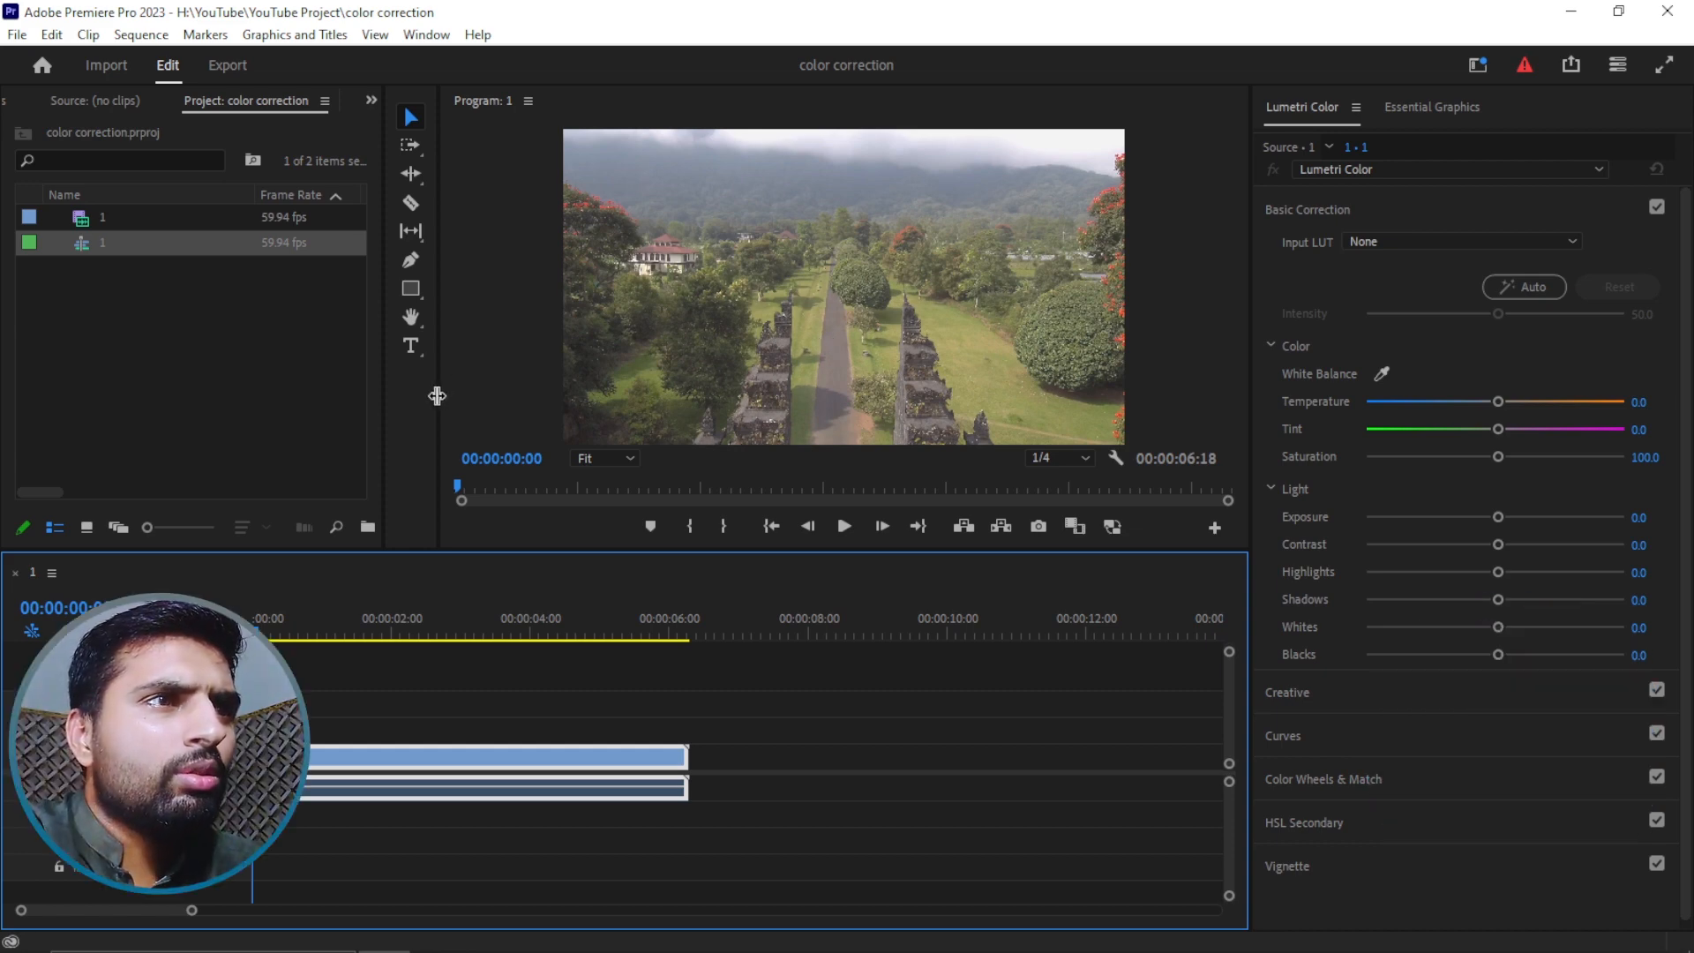
# Step: Enlarge the program monitor and Lumetri Color areas, collapse Basic Correction and expand the Creative section
pyautogui.moveTo(437, 395); pyautogui.dragTo(365, 395)
pyautogui.click(1297, 210)
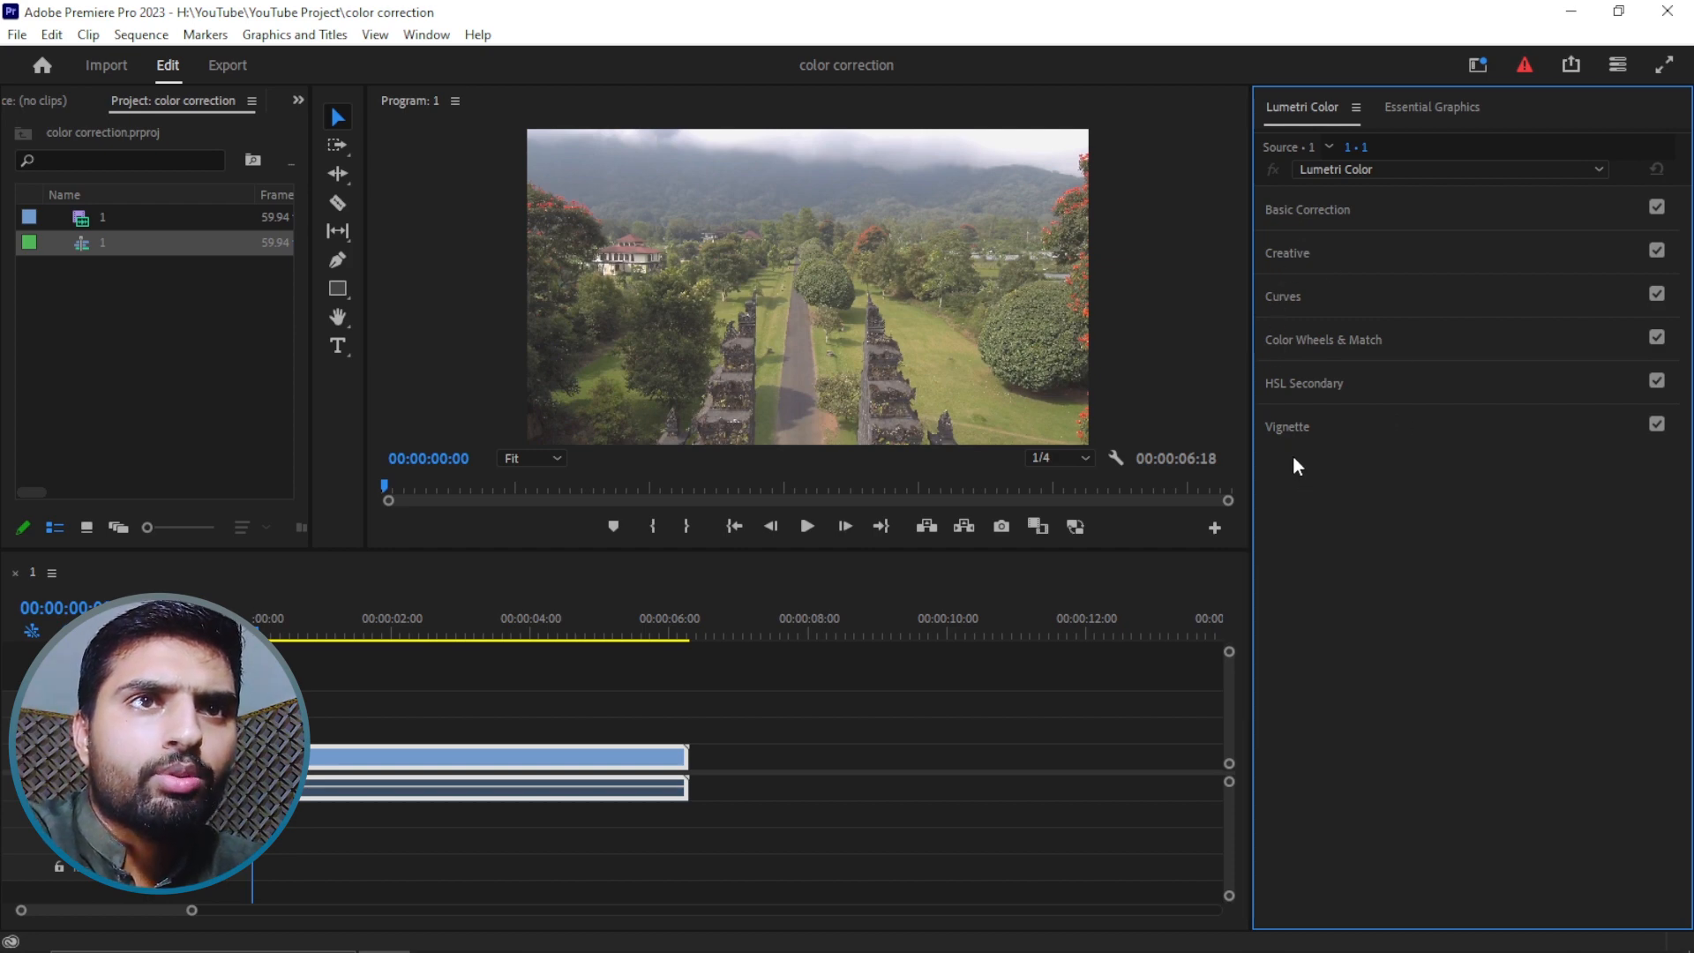
pyautogui.click(1309, 250)
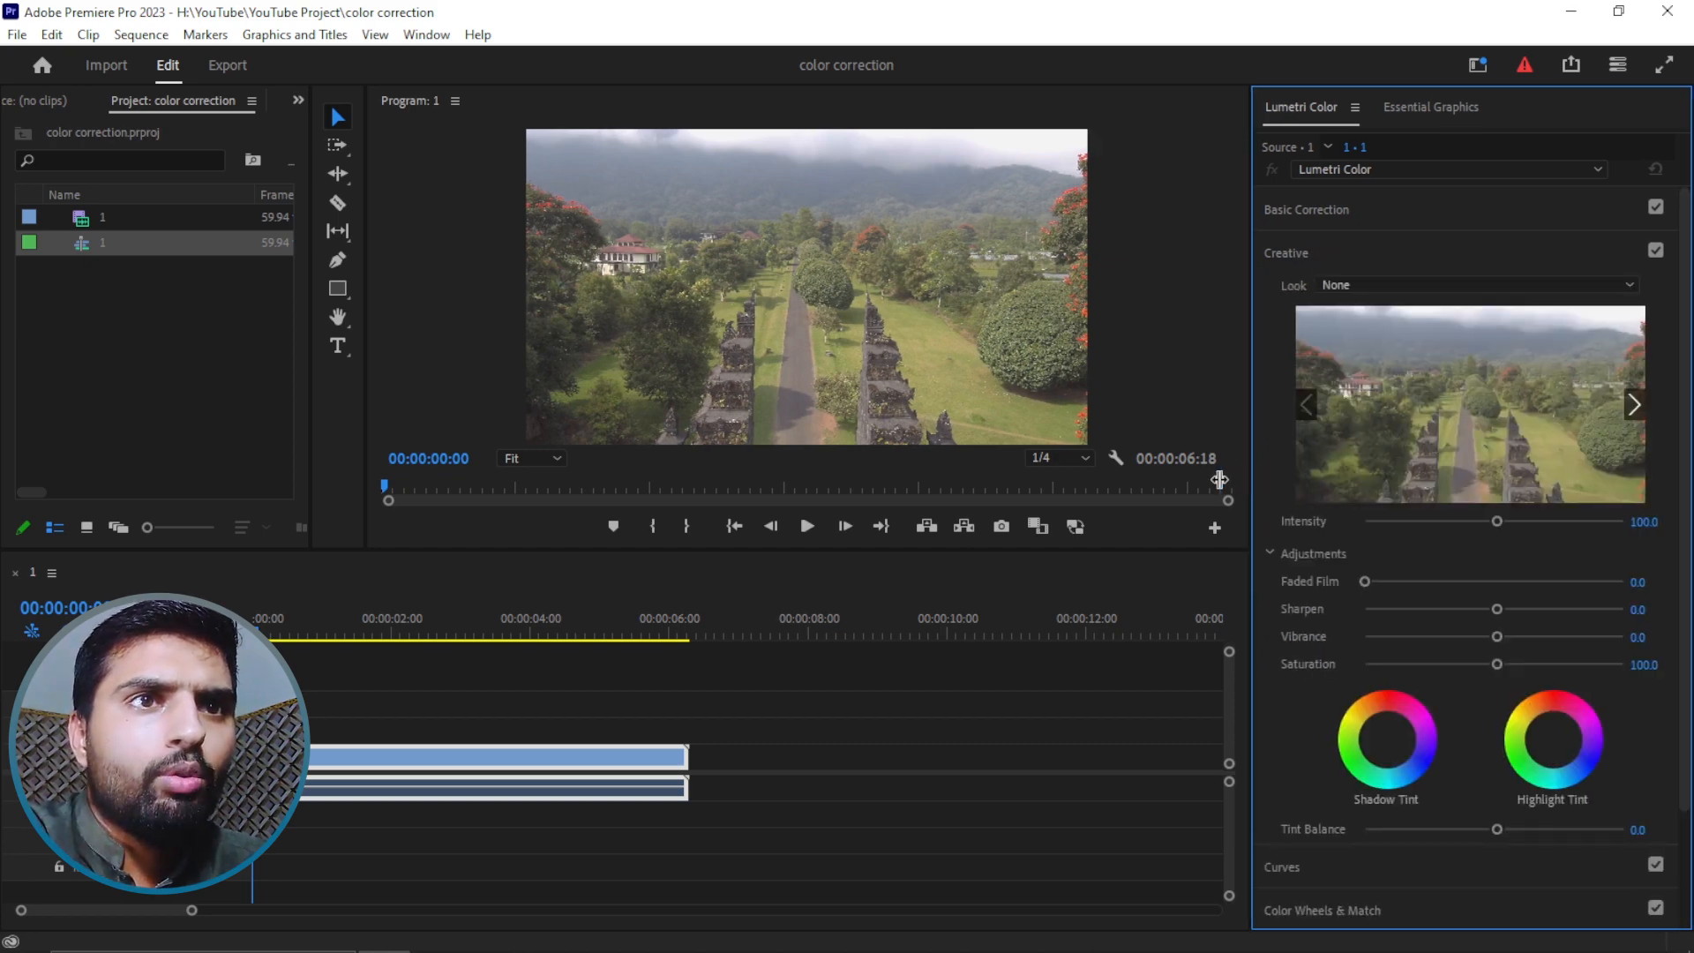
pyautogui.moveTo(1250, 490); pyautogui.dragTo(1038, 493)
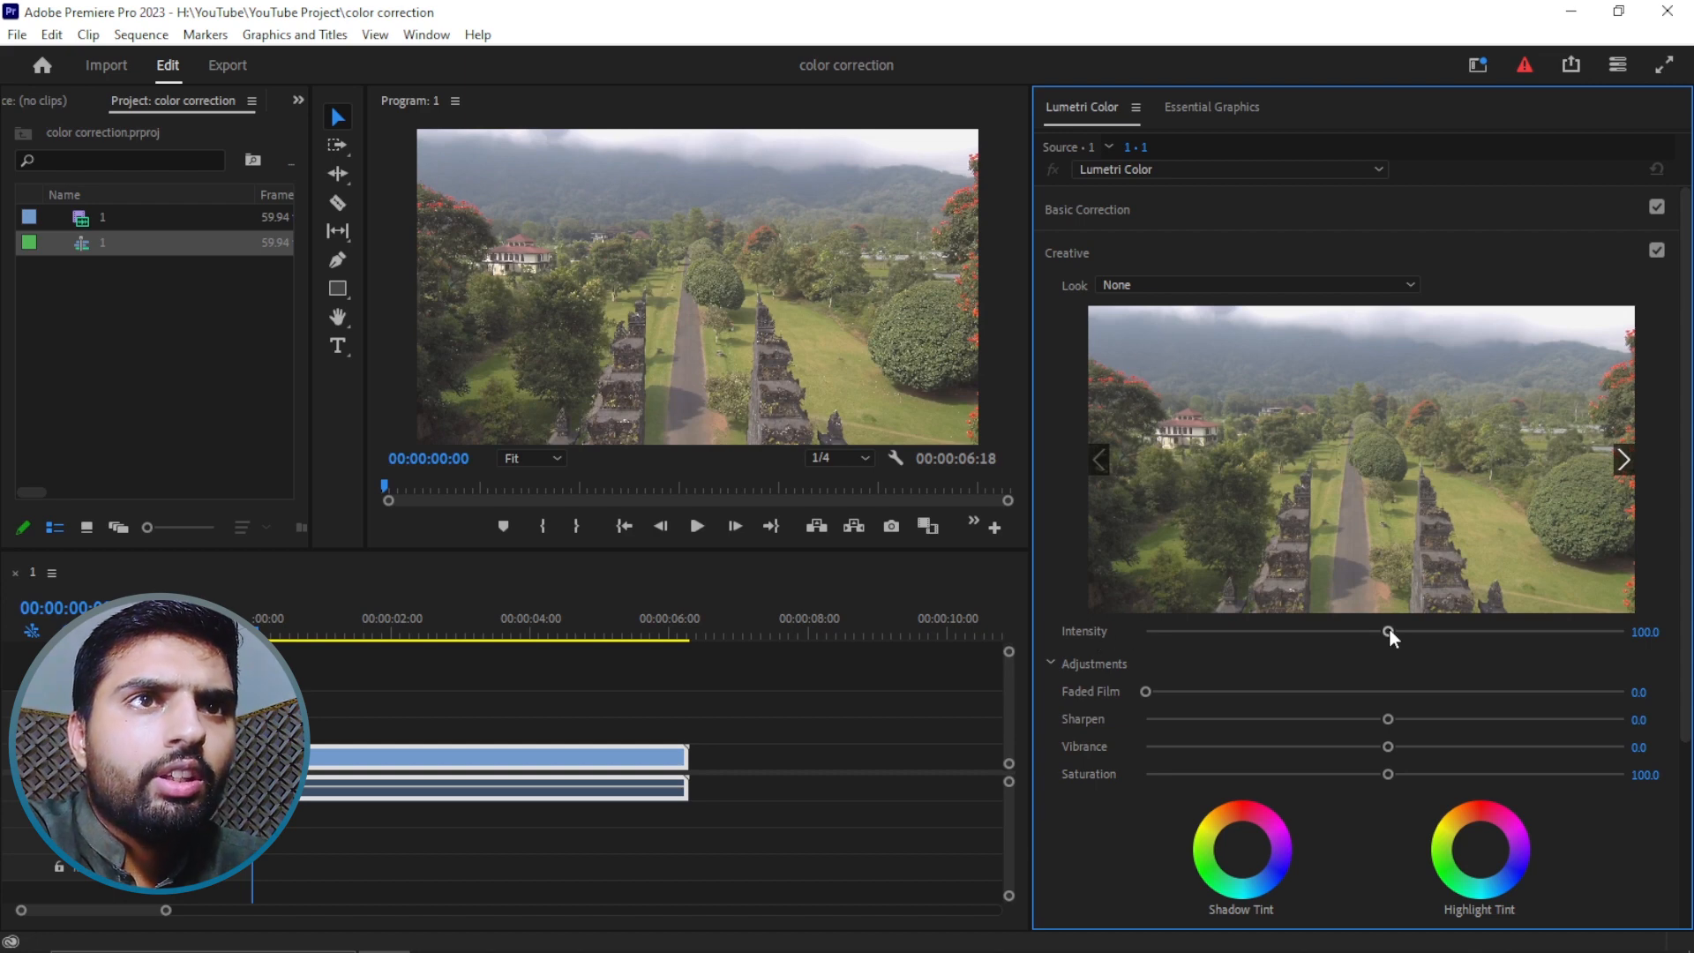
# Step: Try the CineSpace2383sRGB6bit look on the clip, followed by the SL BIG look
pyautogui.click(1251, 283)
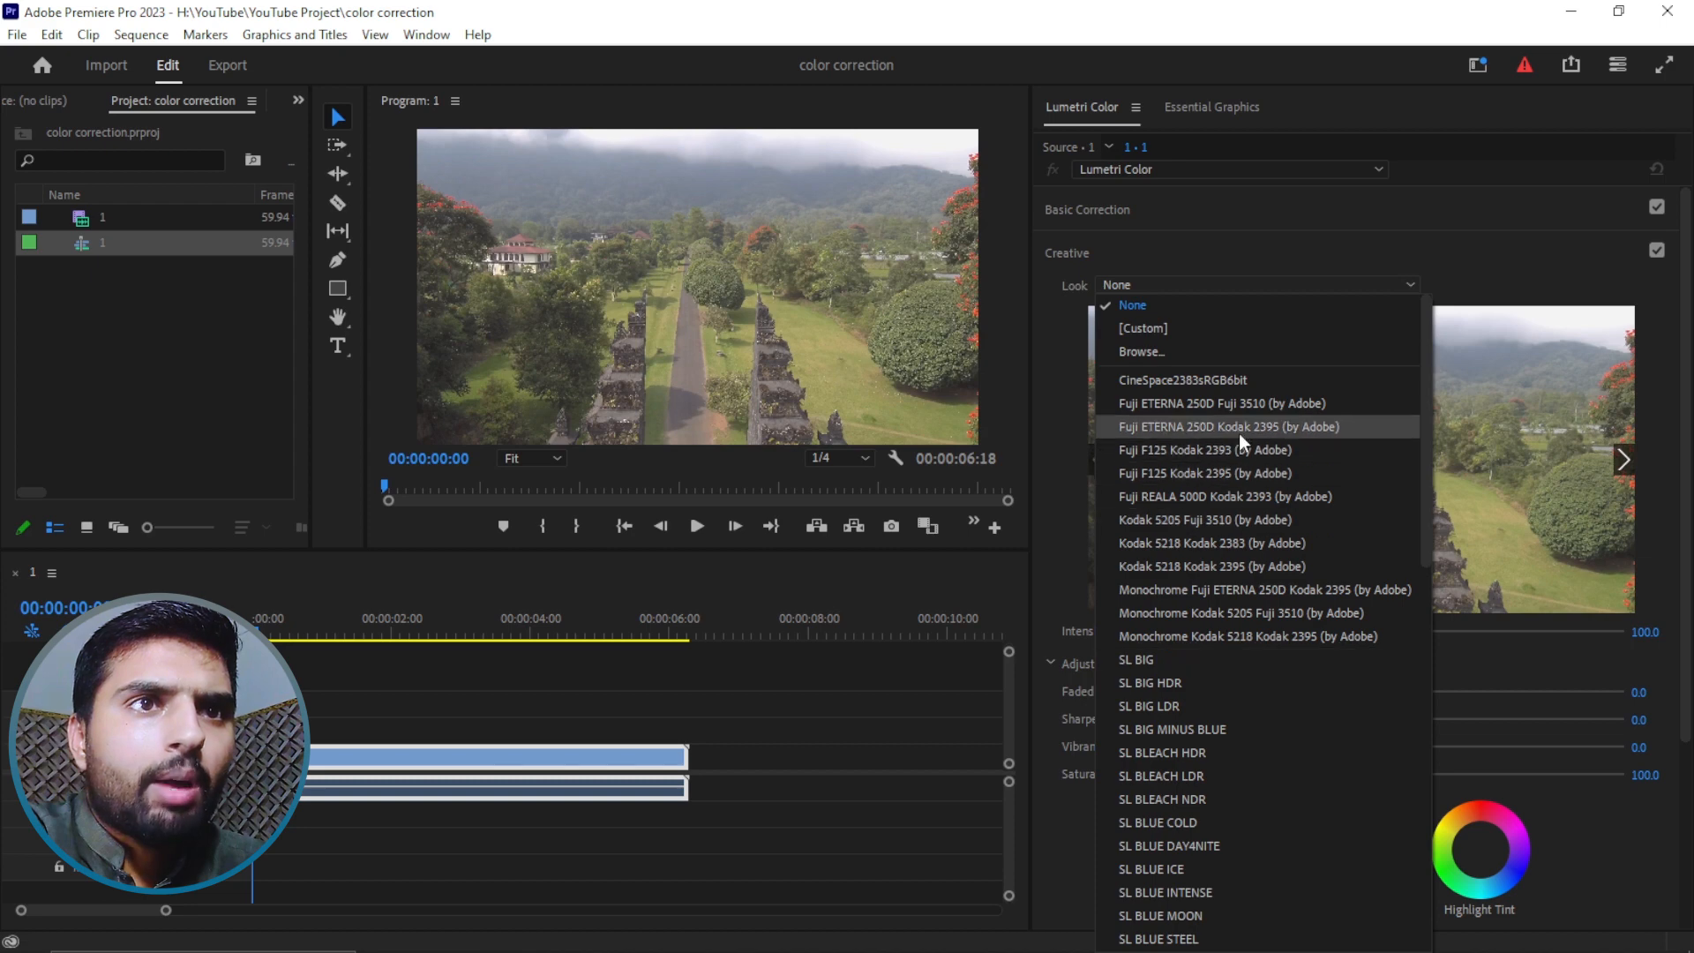
pyautogui.click(1246, 388)
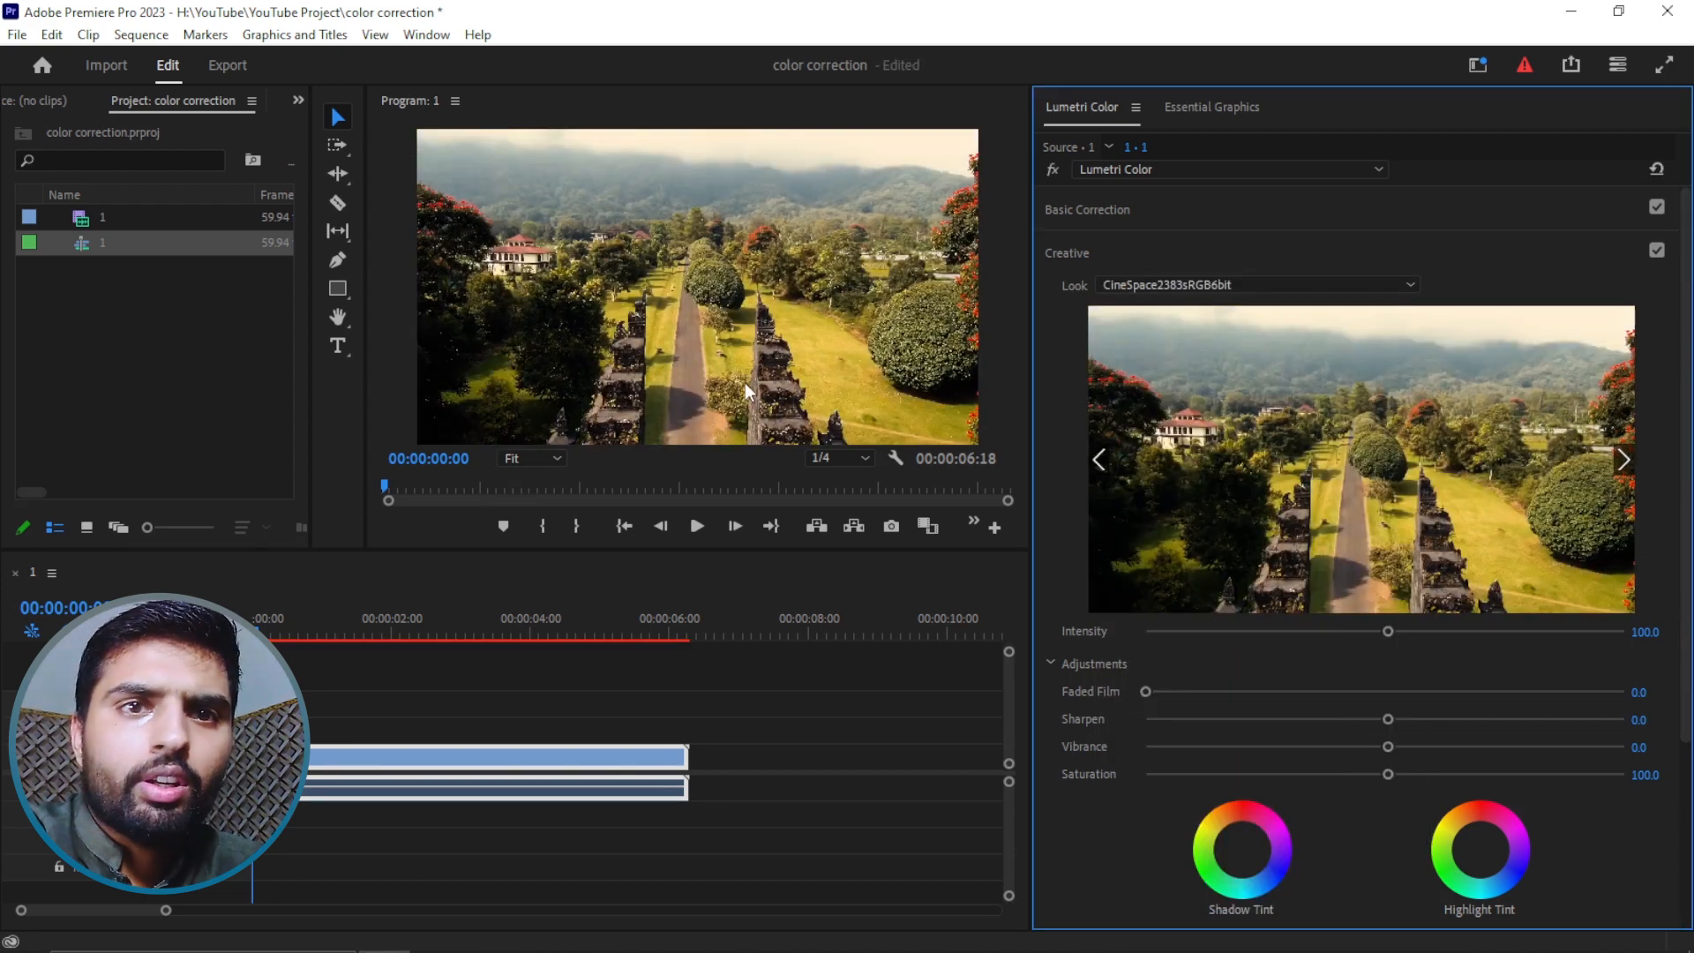
pyautogui.click(1242, 283)
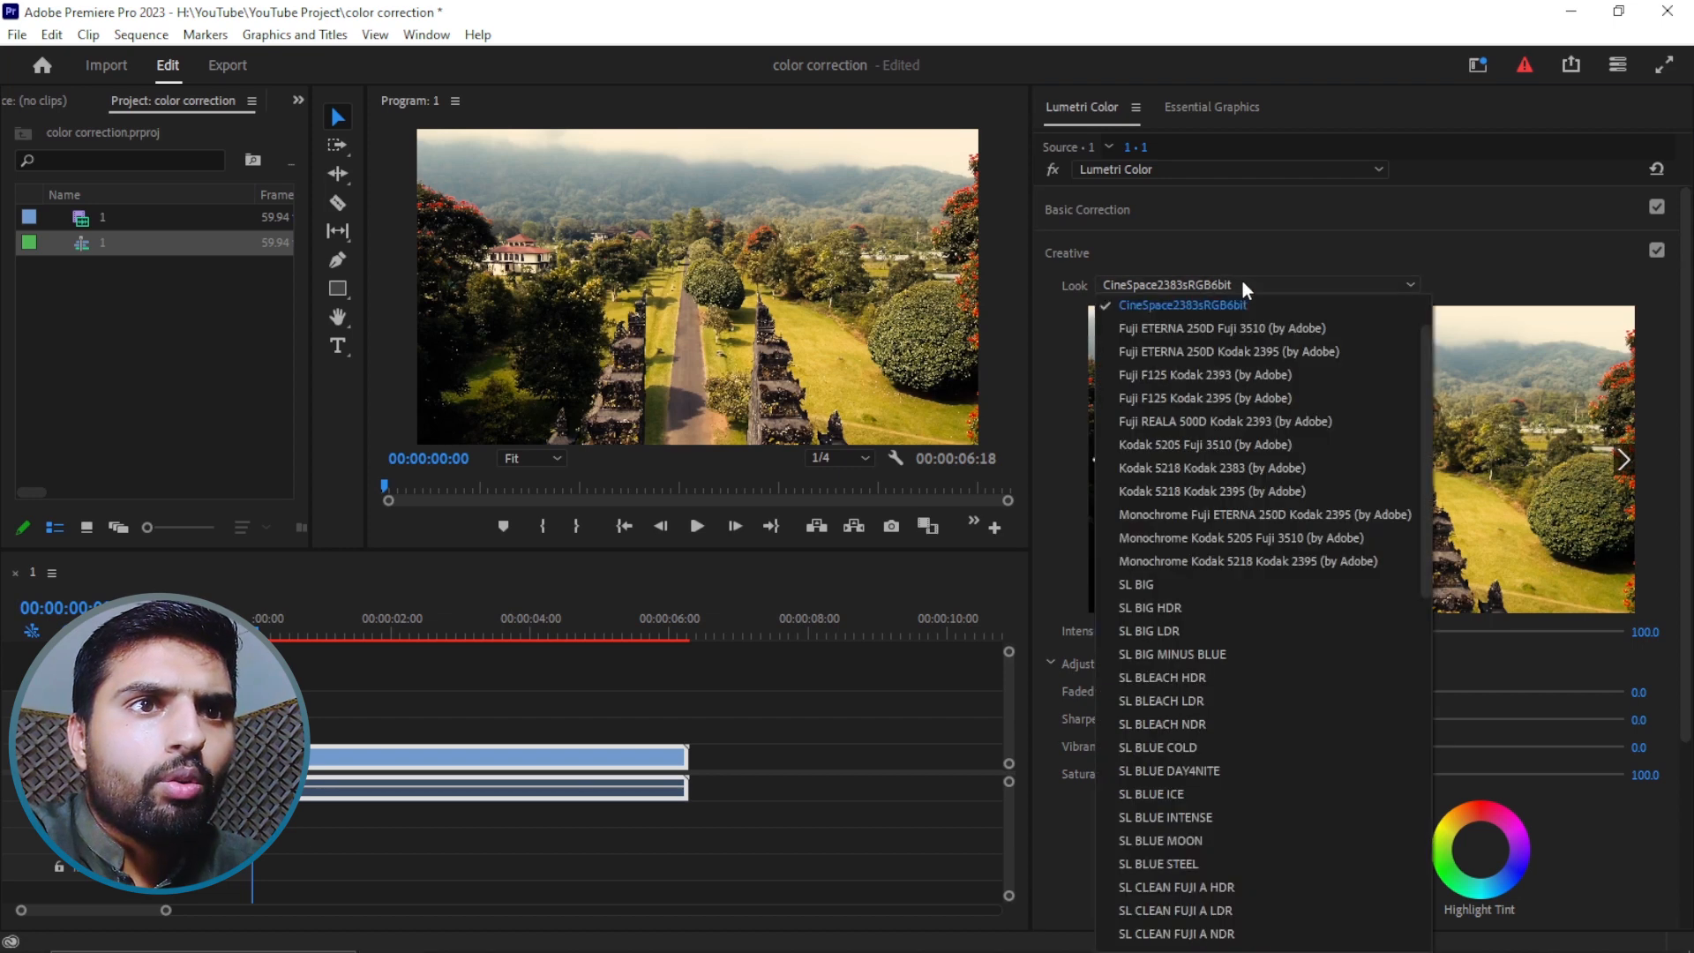
pyautogui.click(1247, 589)
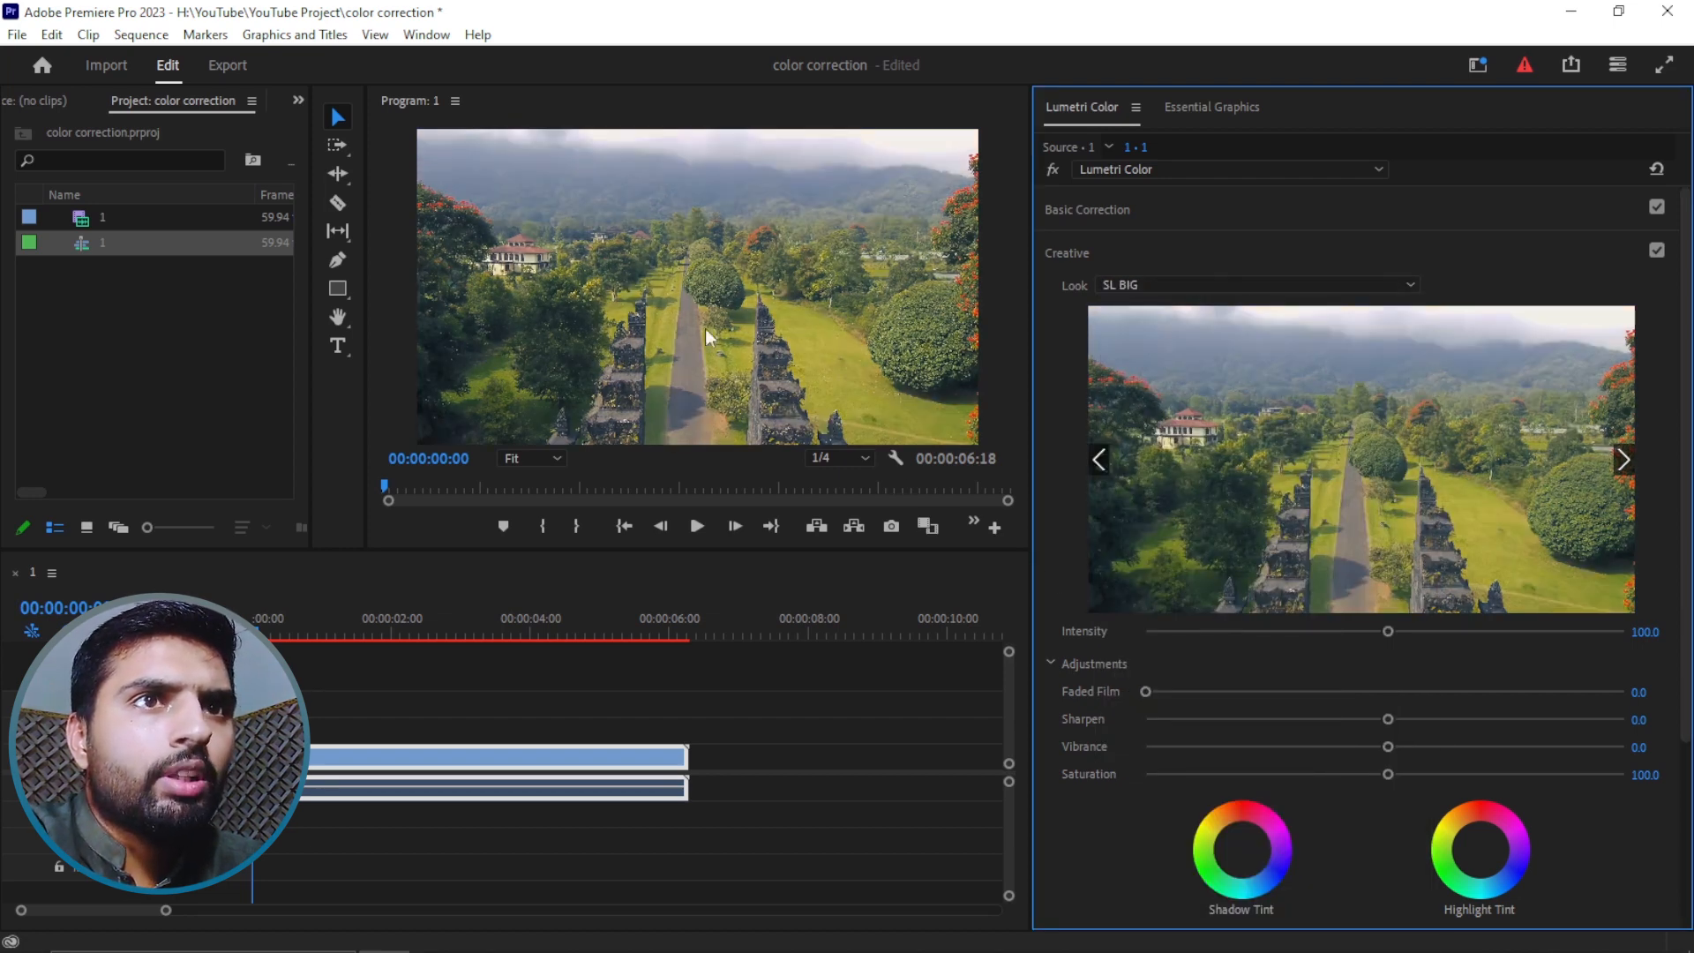
# Step: Try the SL IRON LDR look on the clip, followed by the SL NOIR RED WAVE look
pyautogui.click(1193, 284)
pyautogui.scroll(-2, 1227, 713)
pyautogui.scroll(-6, 1227, 713)
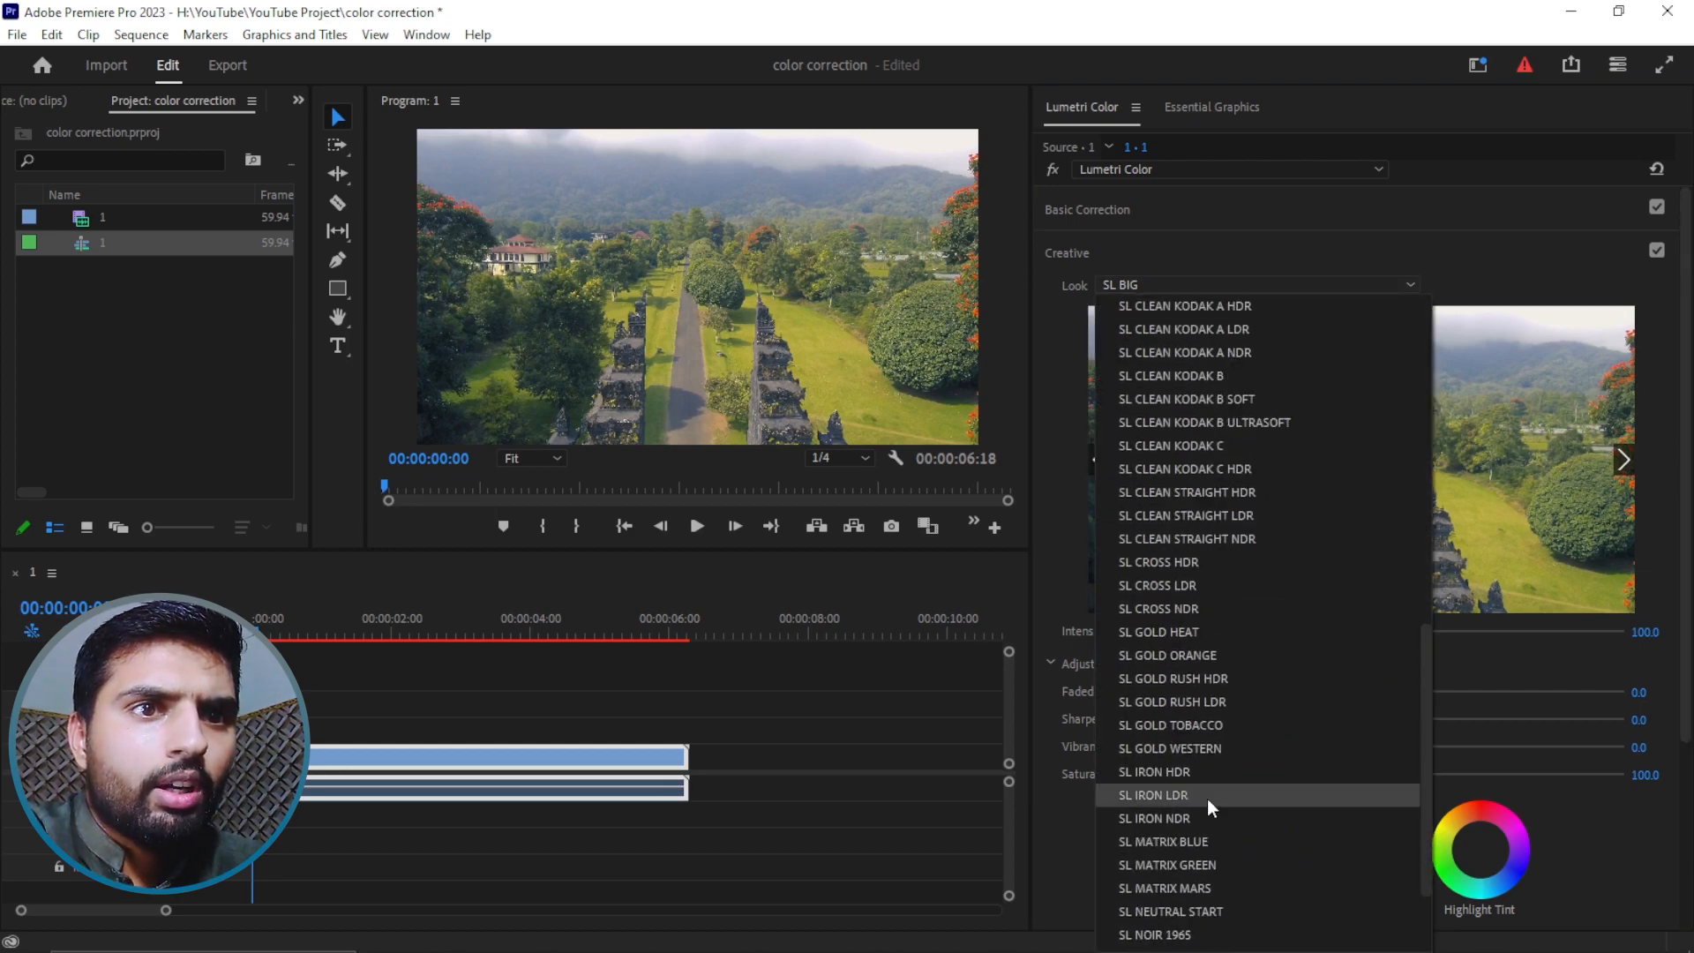
pyautogui.click(1194, 797)
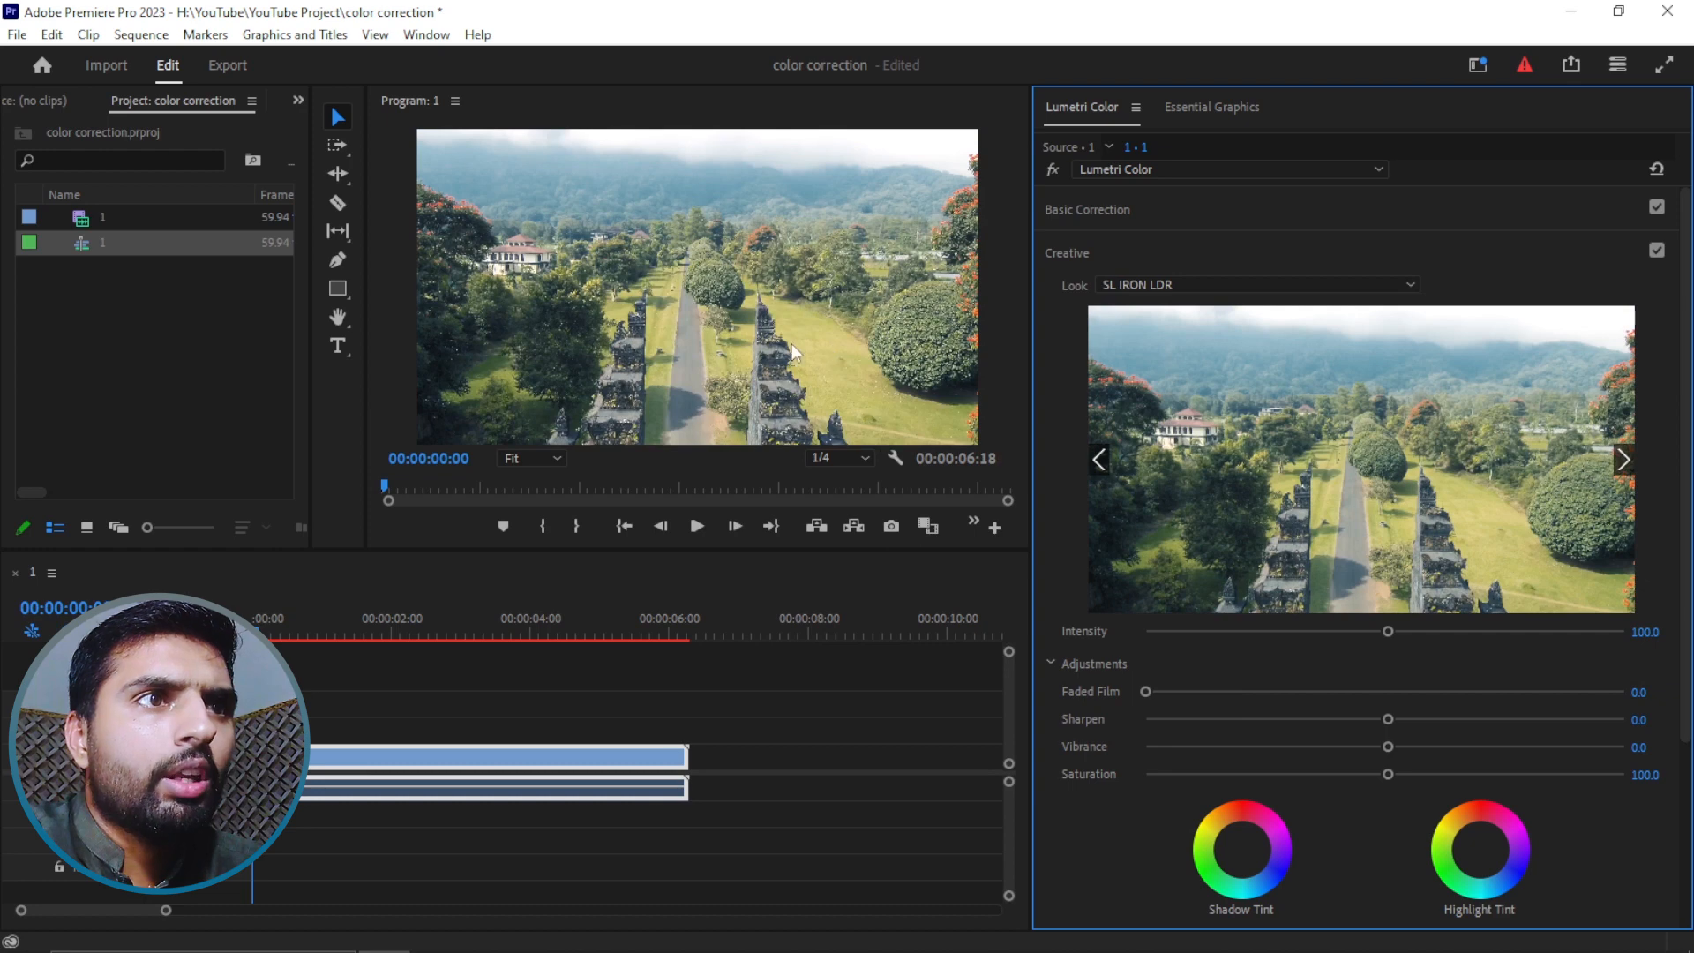
pyautogui.click(1187, 286)
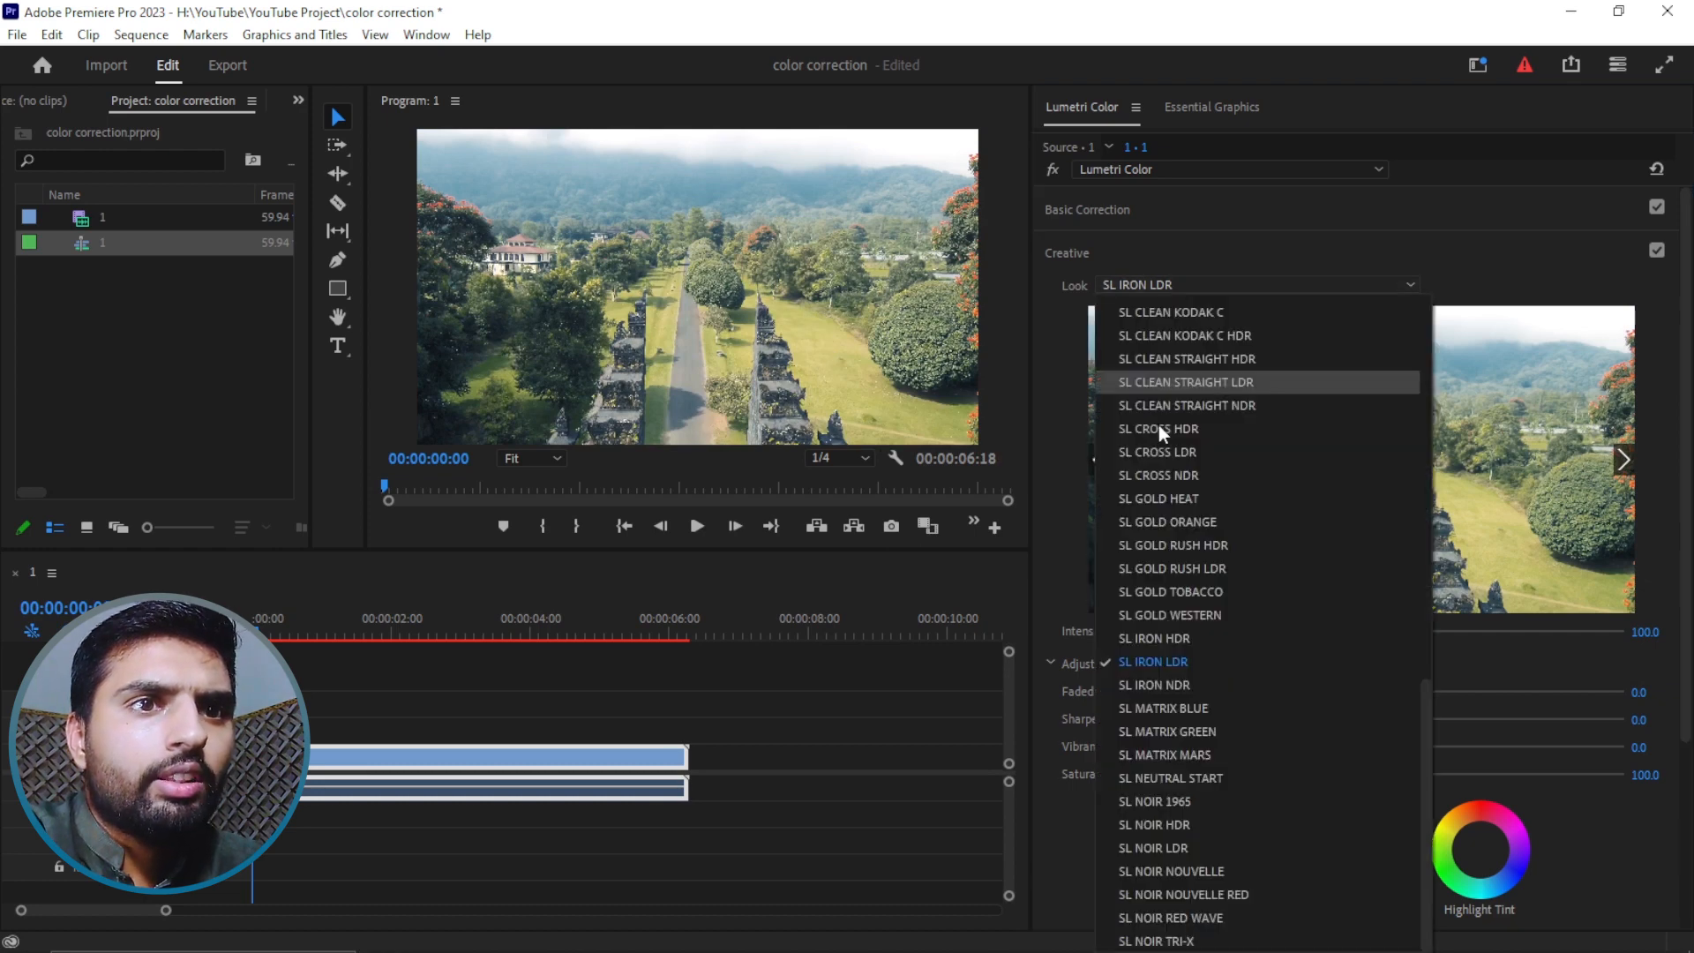
pyautogui.click(1193, 917)
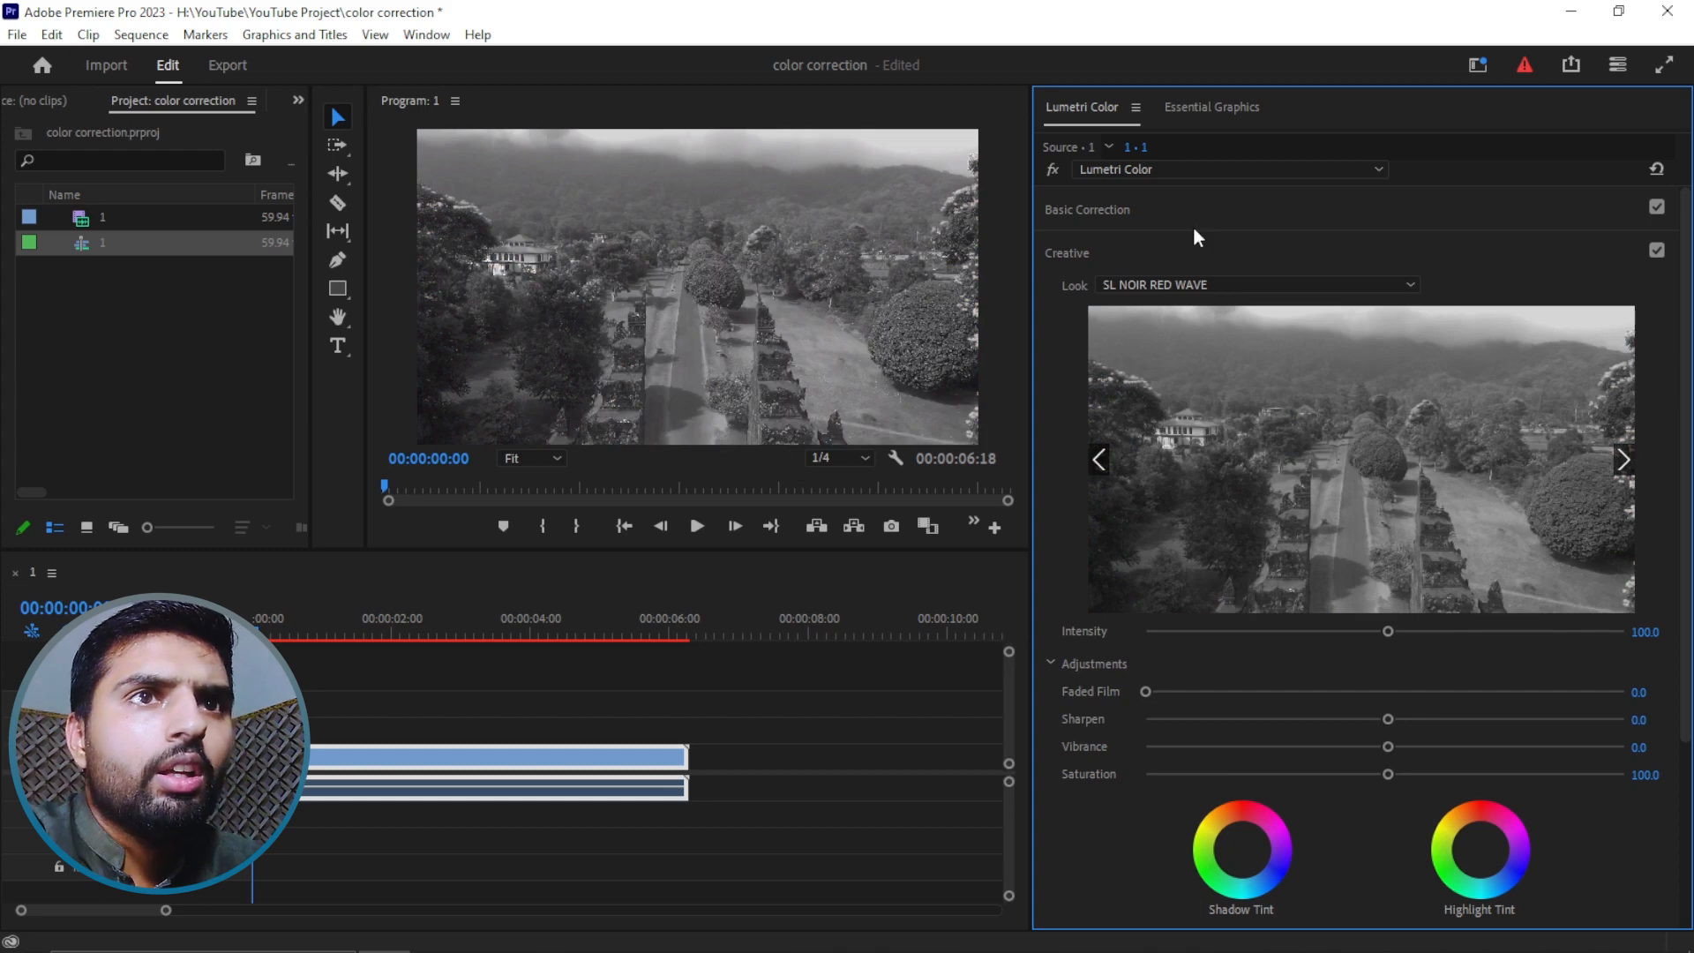
# Step: Return the clip's Creative look to None
pyautogui.click(1253, 285)
pyautogui.scroll(5, 1221, 338)
pyautogui.scroll(5, 1221, 327)
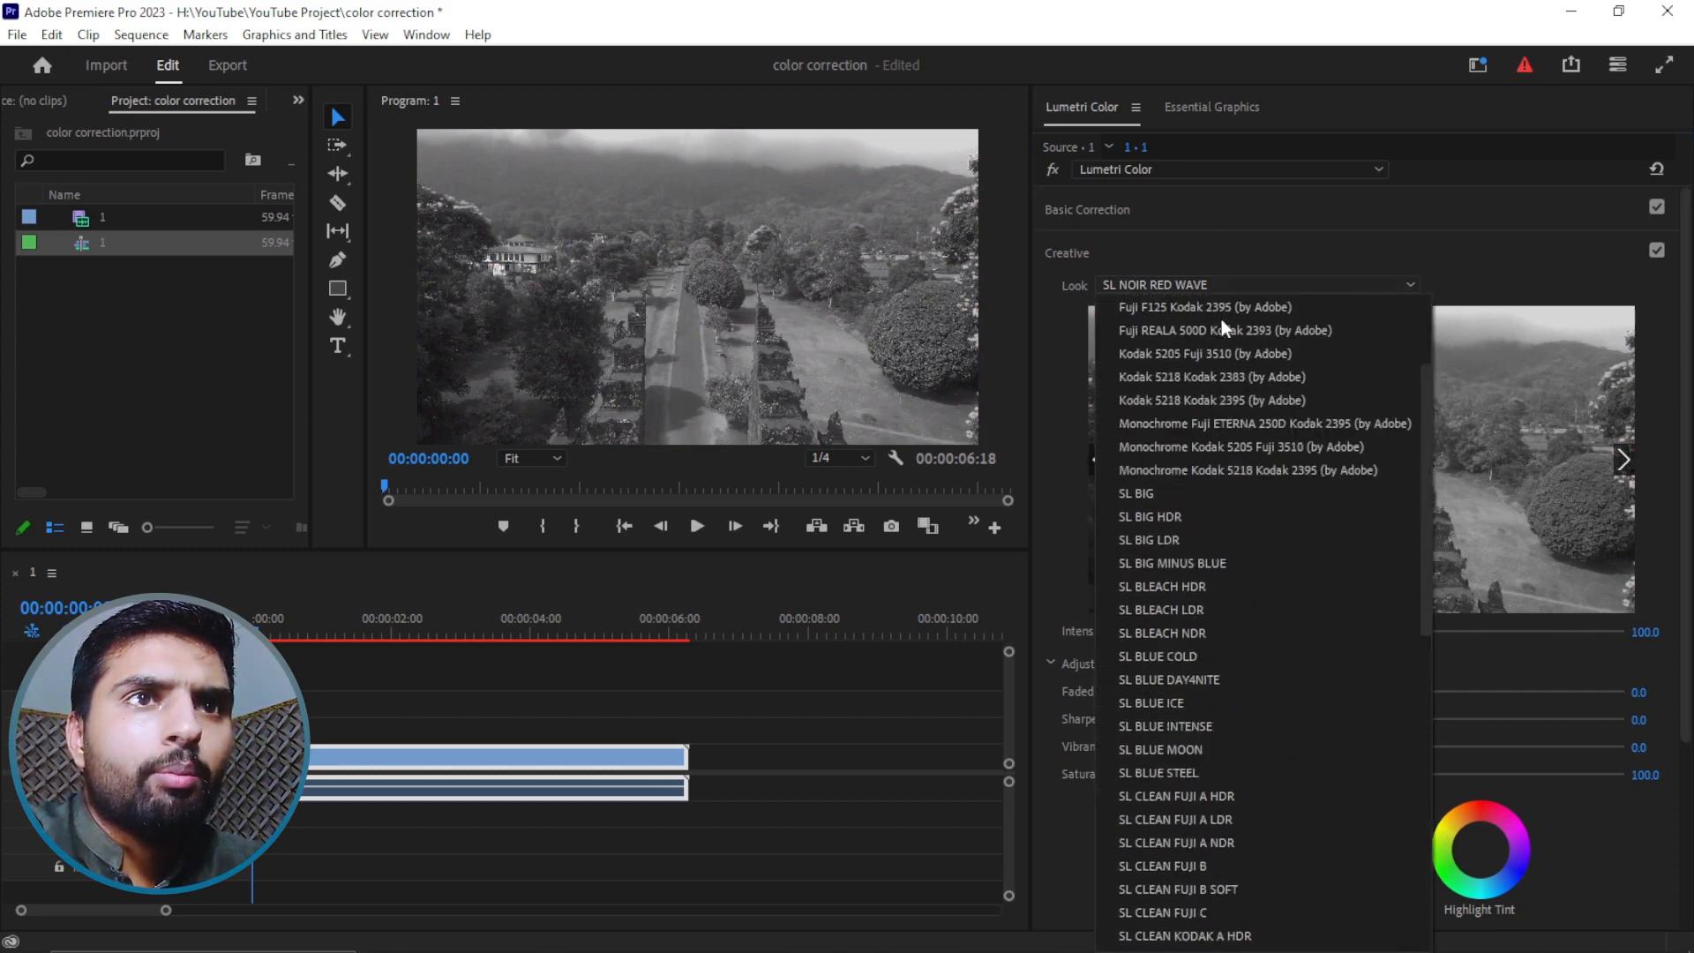
pyautogui.press('Escape')
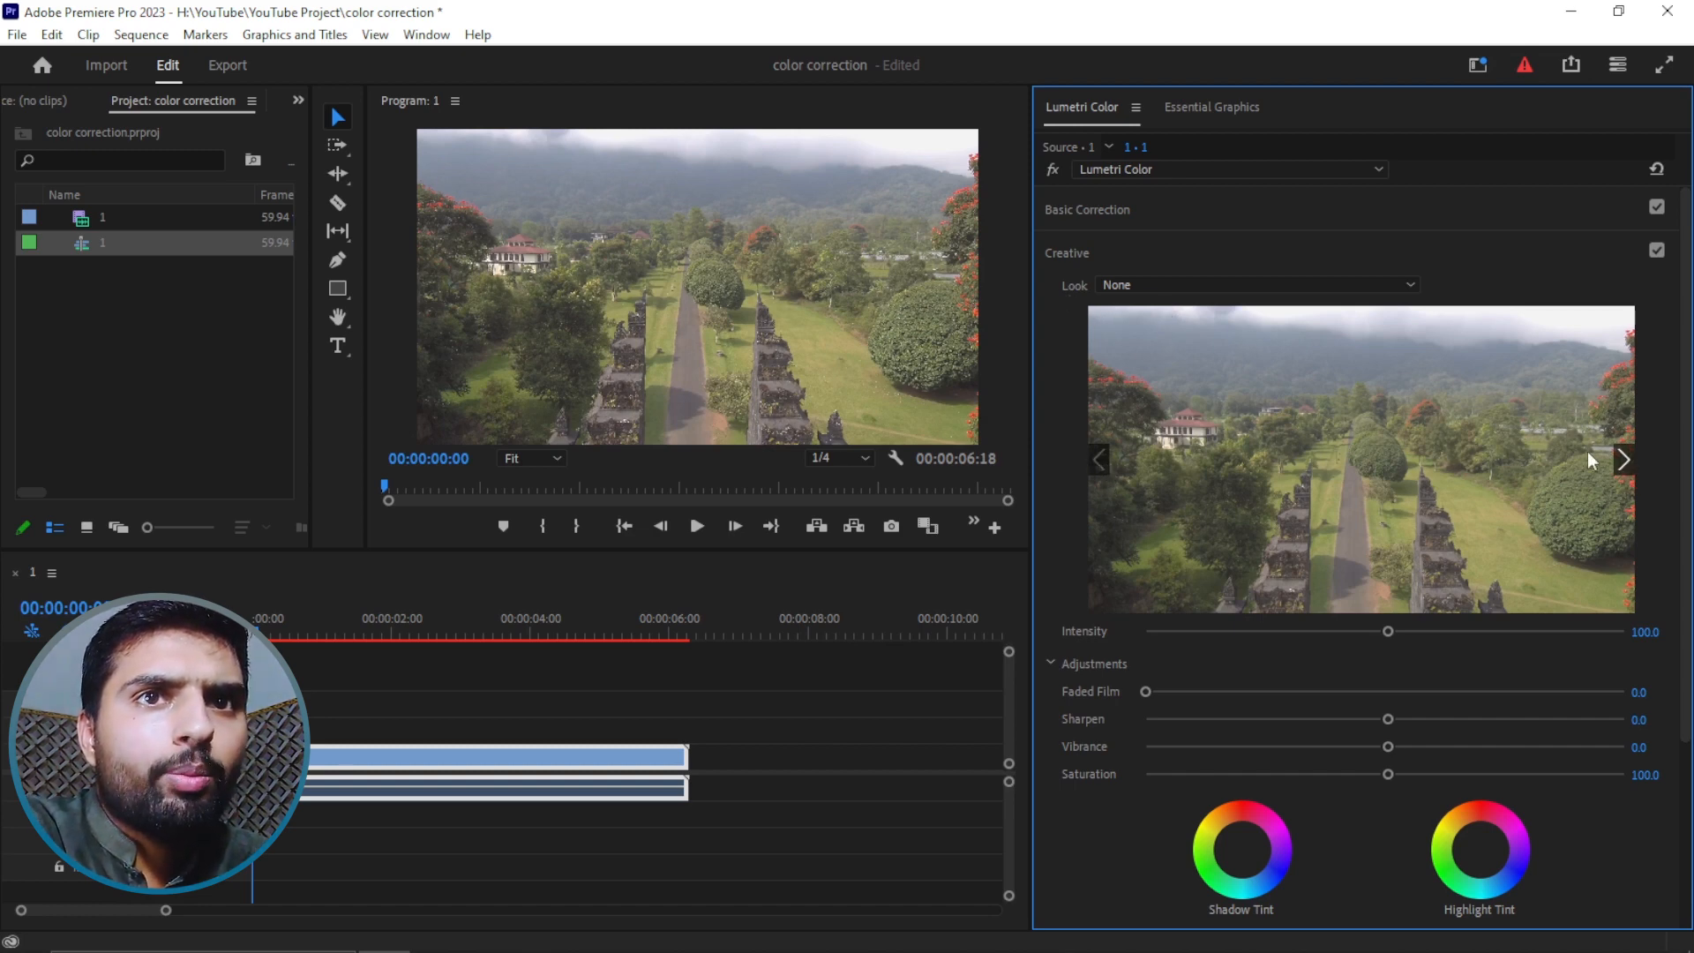
# Step: Preview the first looks in the Creative thumbnail up to Fuji ETERNA 250D Fuji 3510 and check the look list without applying one
pyautogui.click(1623, 460)
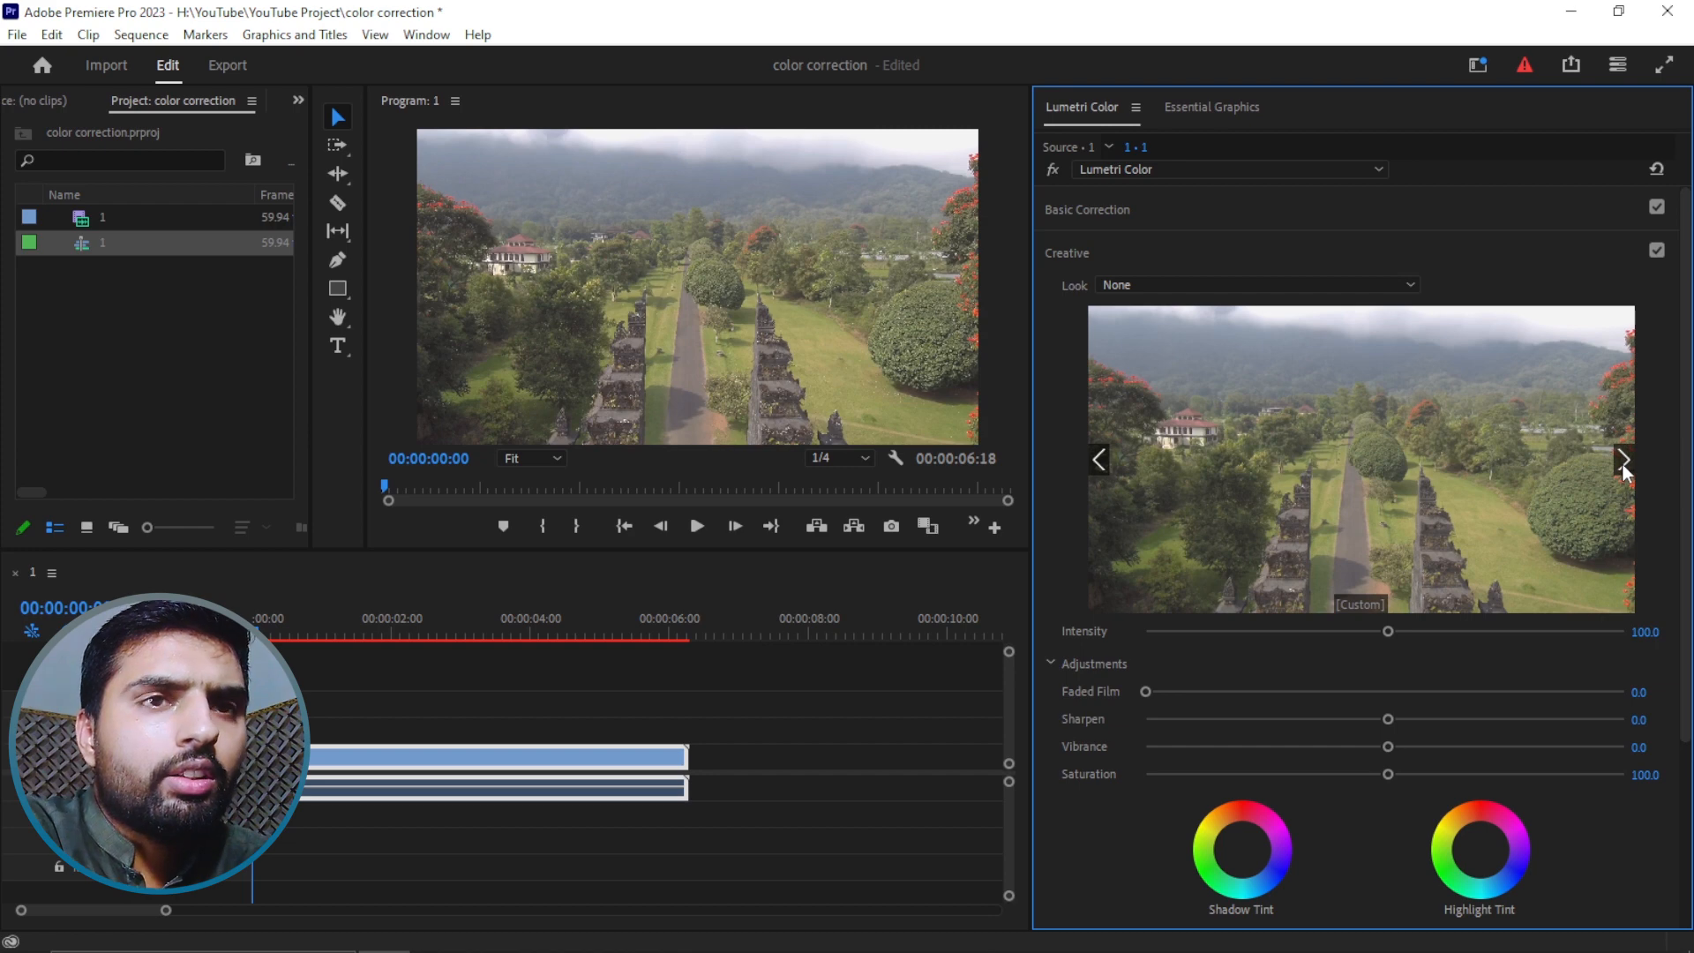
pyautogui.click(1623, 460)
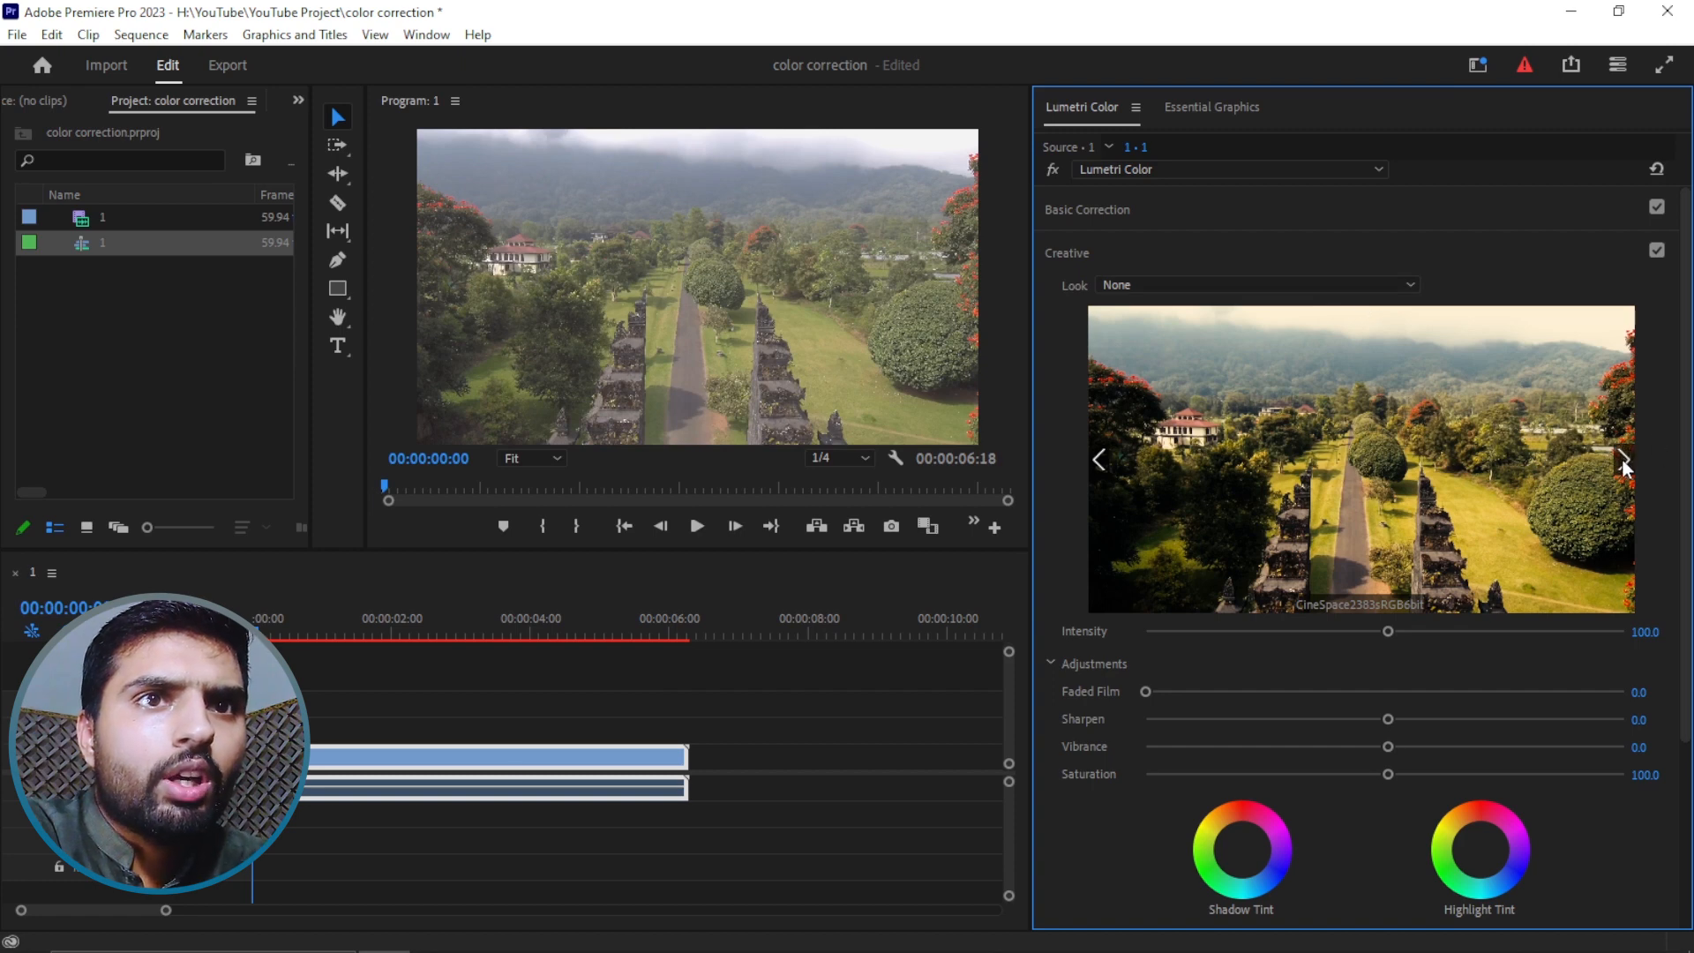
pyautogui.click(1622, 458)
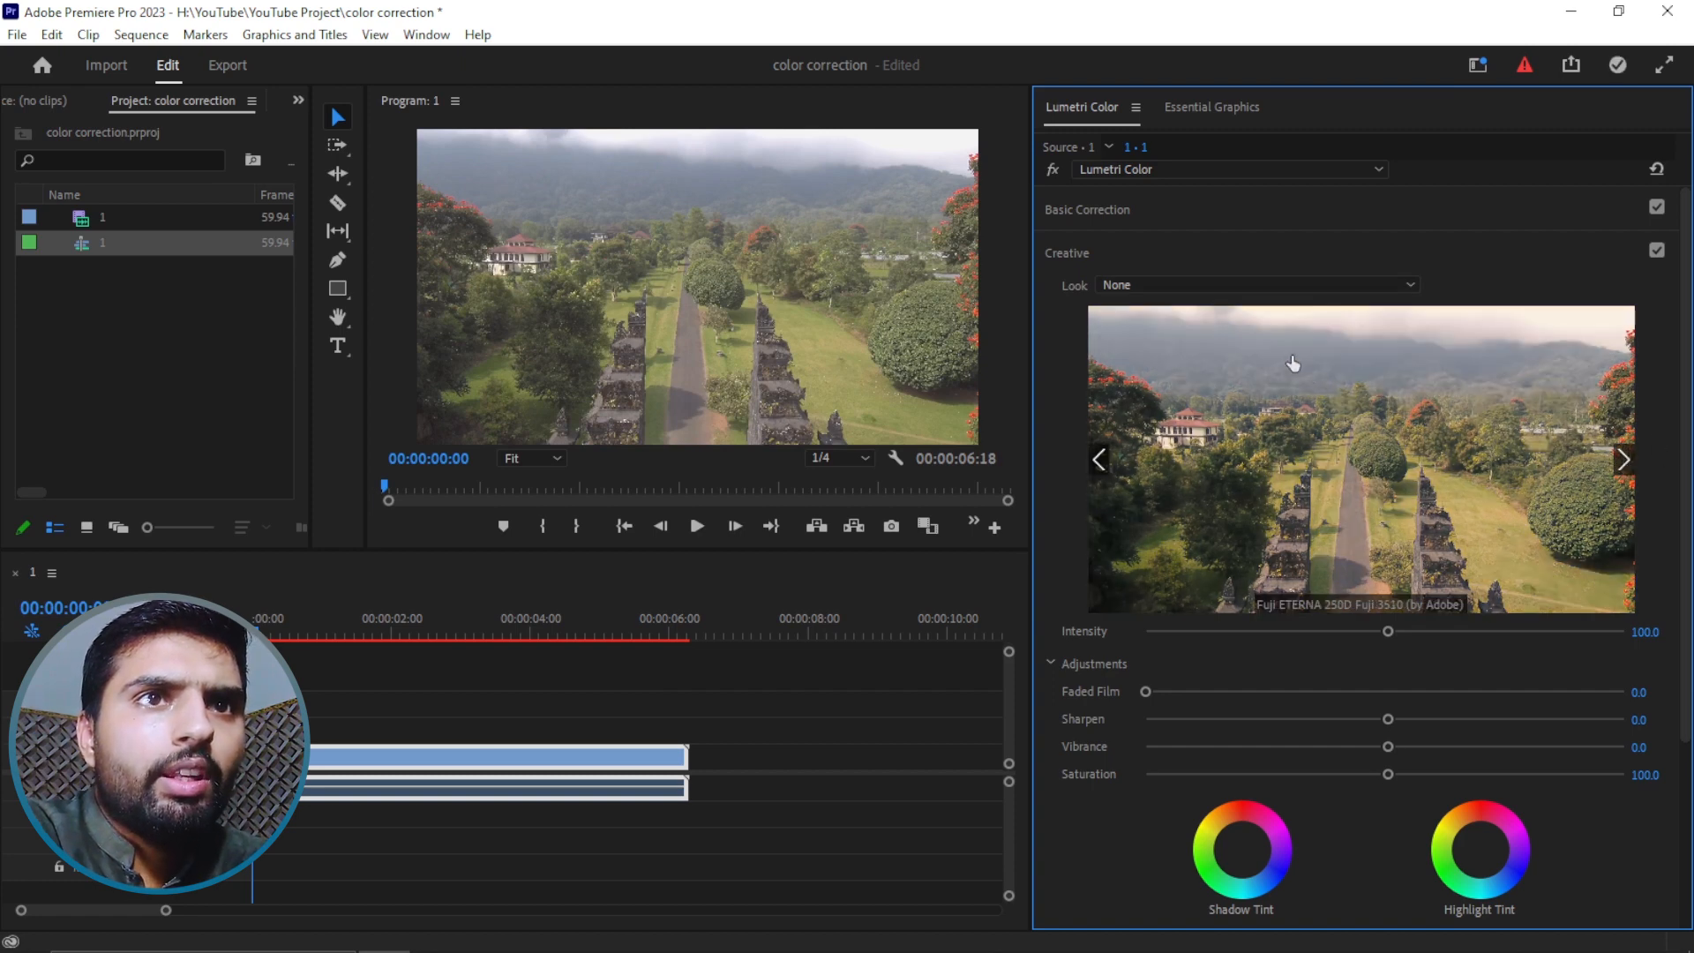
pyautogui.click(1283, 284)
pyautogui.scroll(-3, 1276, 643)
pyautogui.scroll(3, 1276, 642)
pyautogui.click(1608, 281)
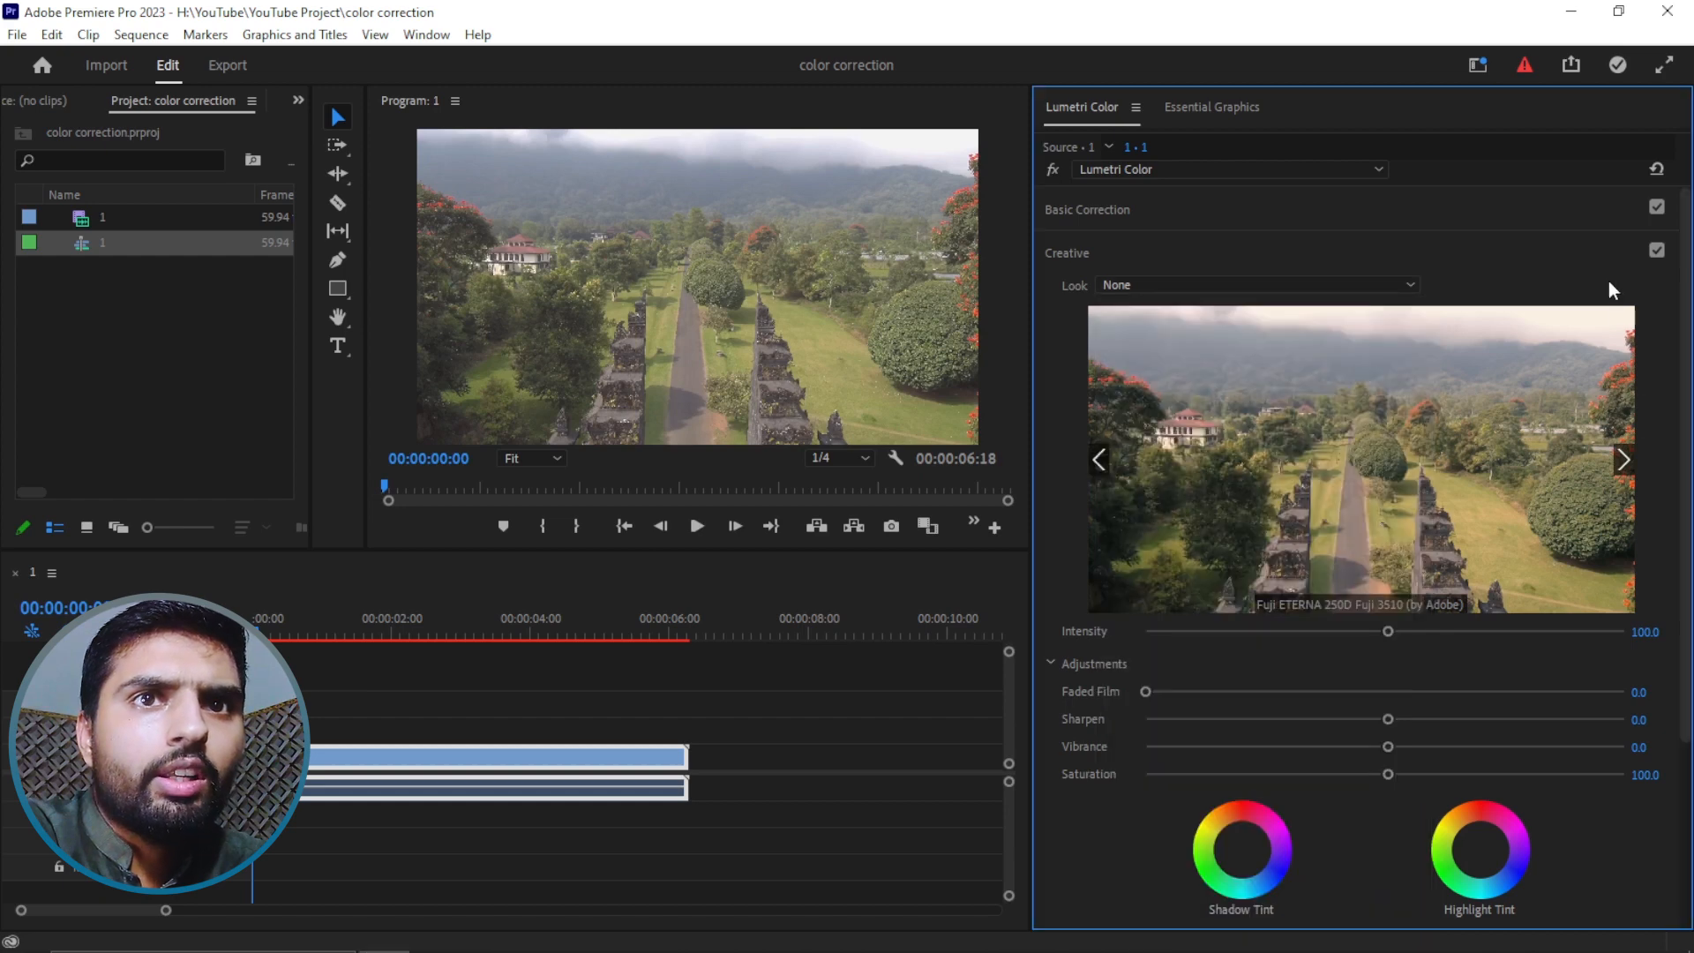
# Step: Step the Creative thumbnail through the remaining Fuji, Kodak and Monochrome looks up to SL BIG without applying any
pyautogui.click(1622, 457)
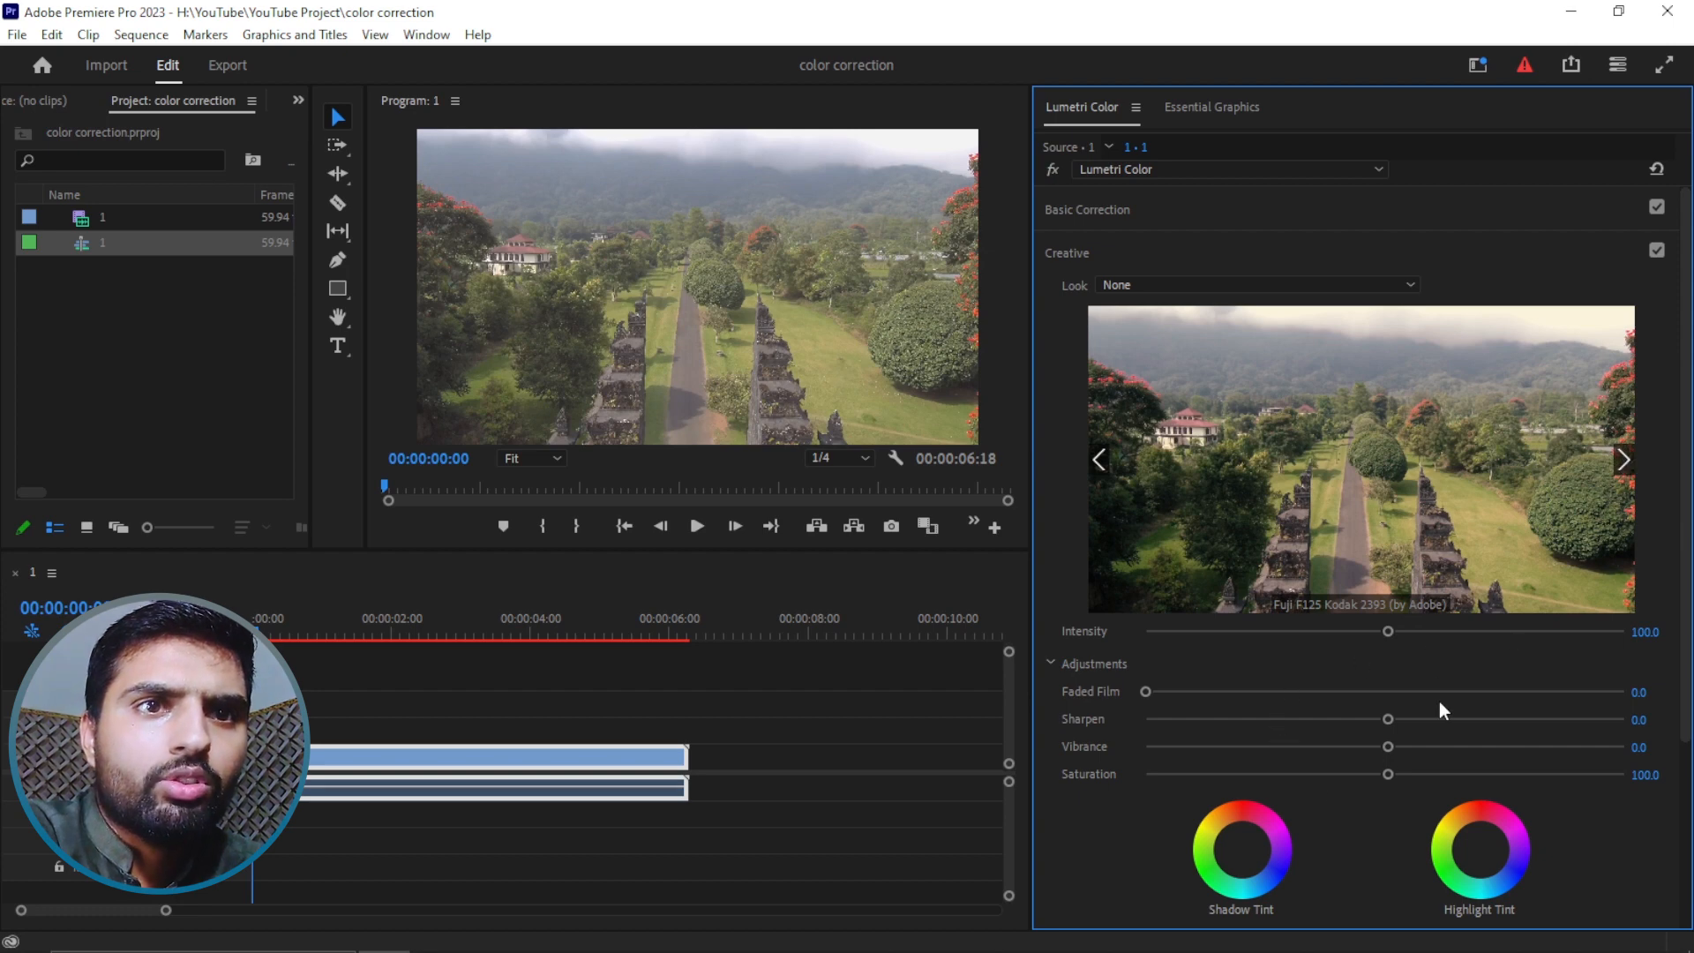
pyautogui.click(1622, 457)
pyautogui.click(1622, 457)
pyautogui.click(1622, 457)
pyautogui.click(1622, 457)
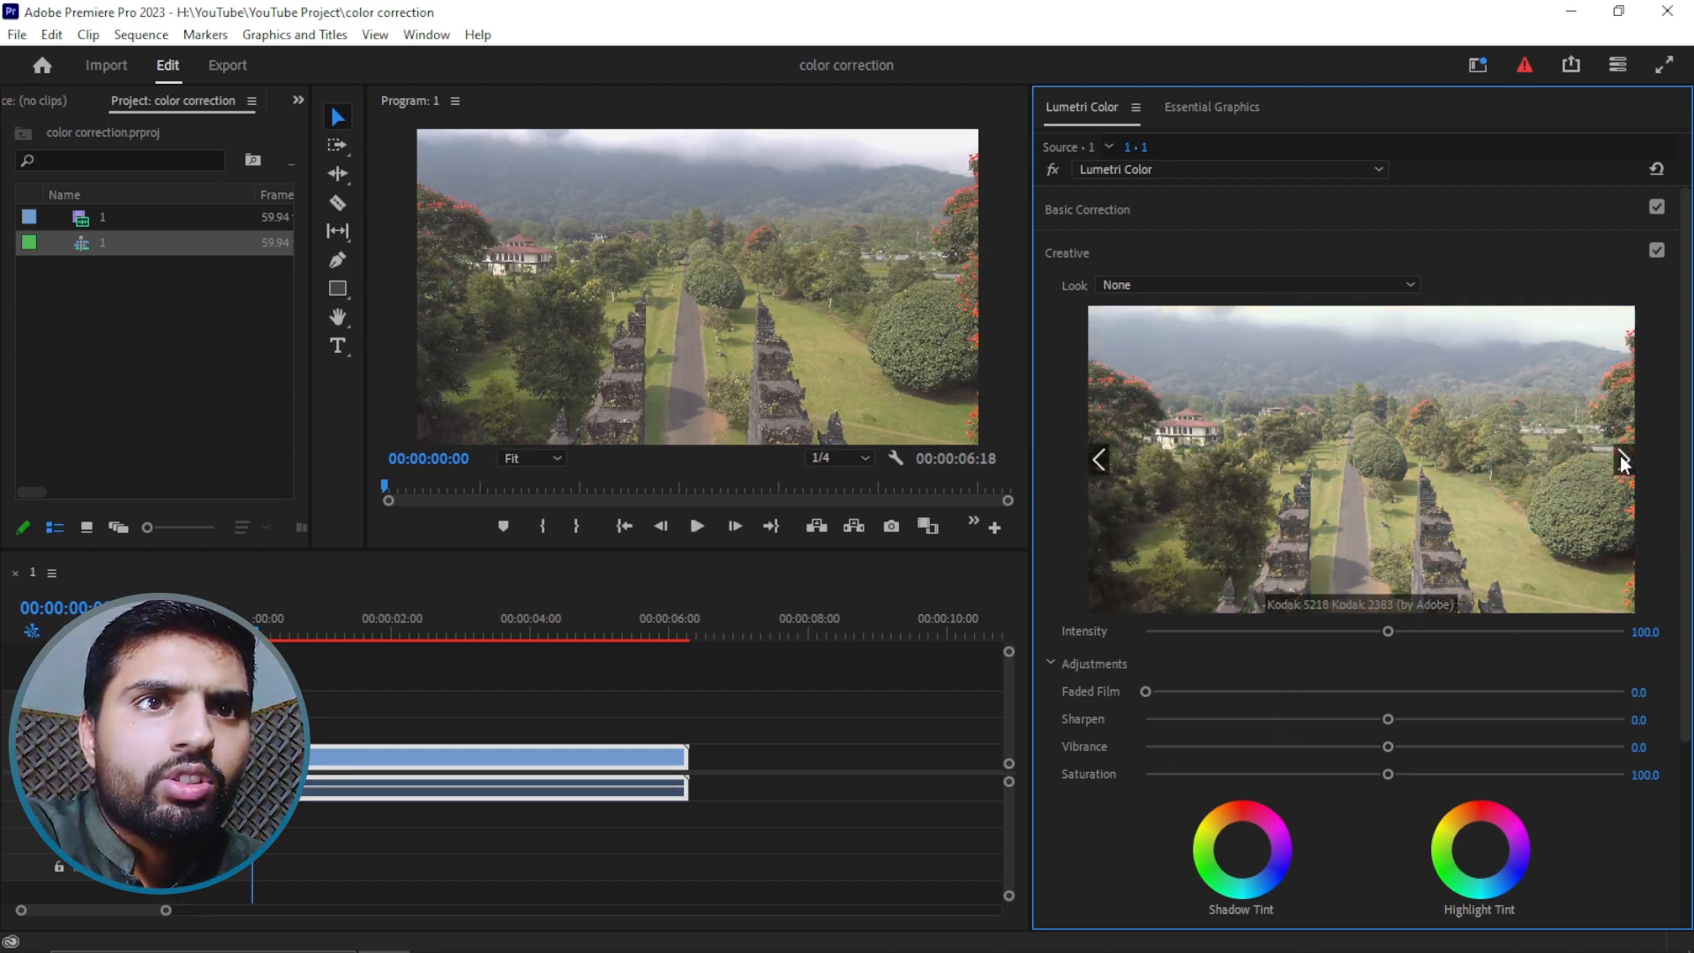
pyautogui.click(1622, 457)
pyautogui.click(1622, 457)
pyautogui.click(1622, 457)
pyautogui.click(1622, 457)
pyautogui.click(1622, 457)
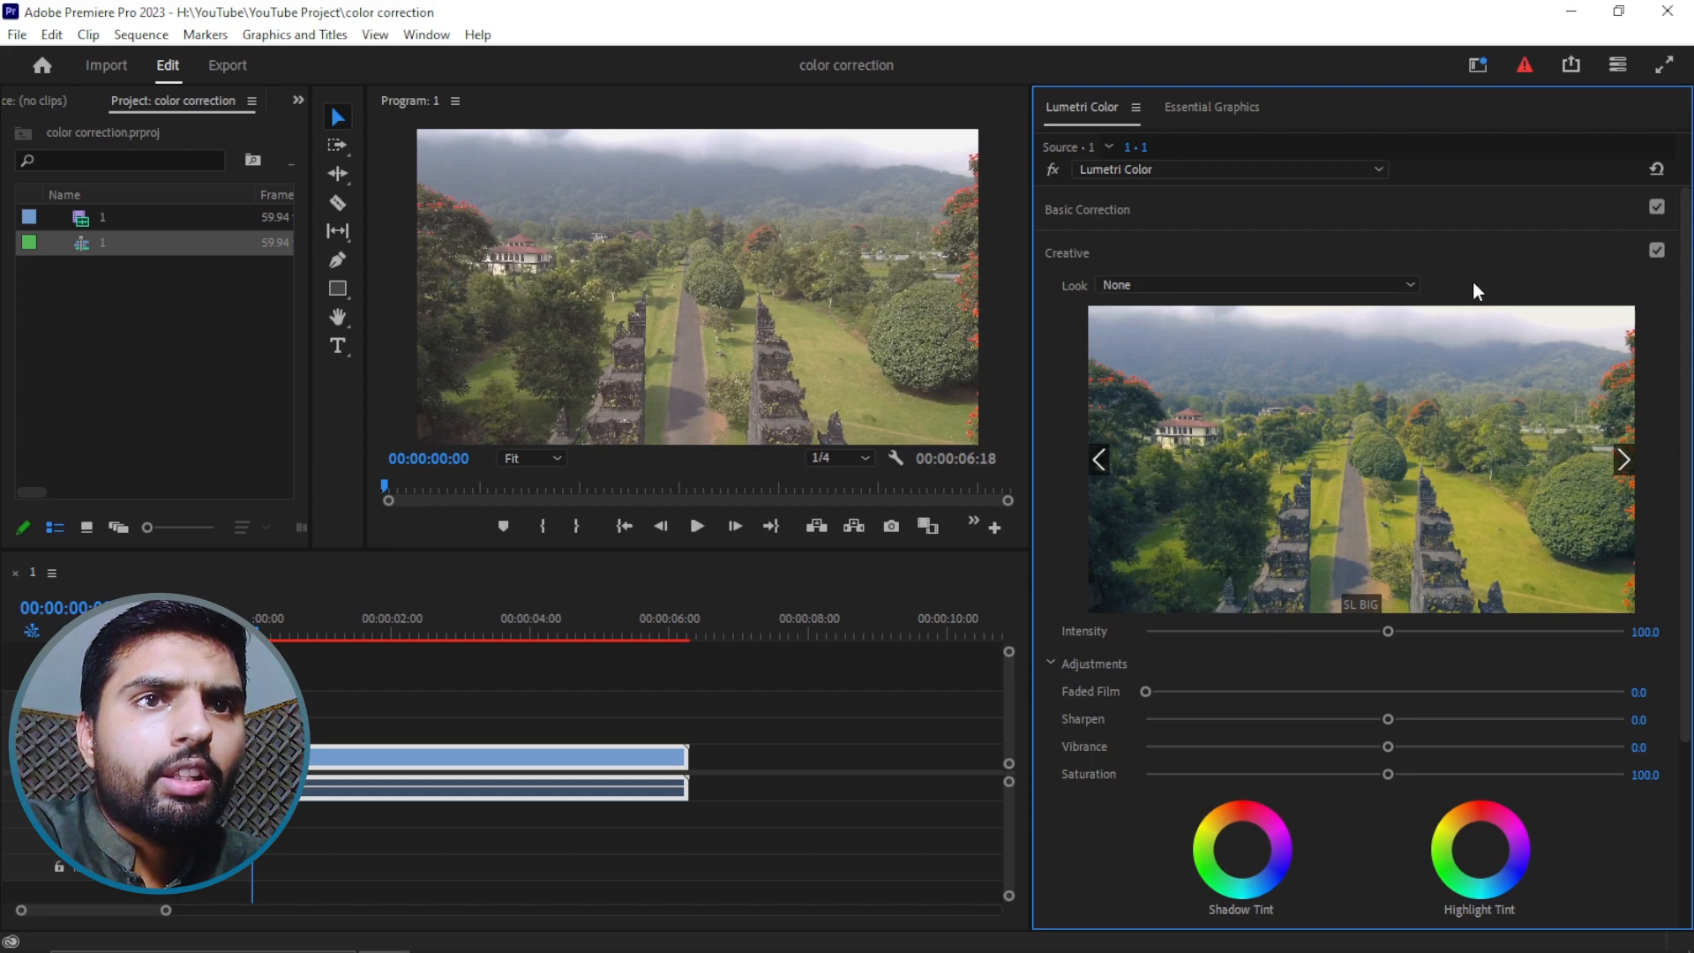
# Step: Raise Faded Film to 100 and compare the clip with the Creative section disabled and re-enabled
pyautogui.scroll(-2, 1378, 547)
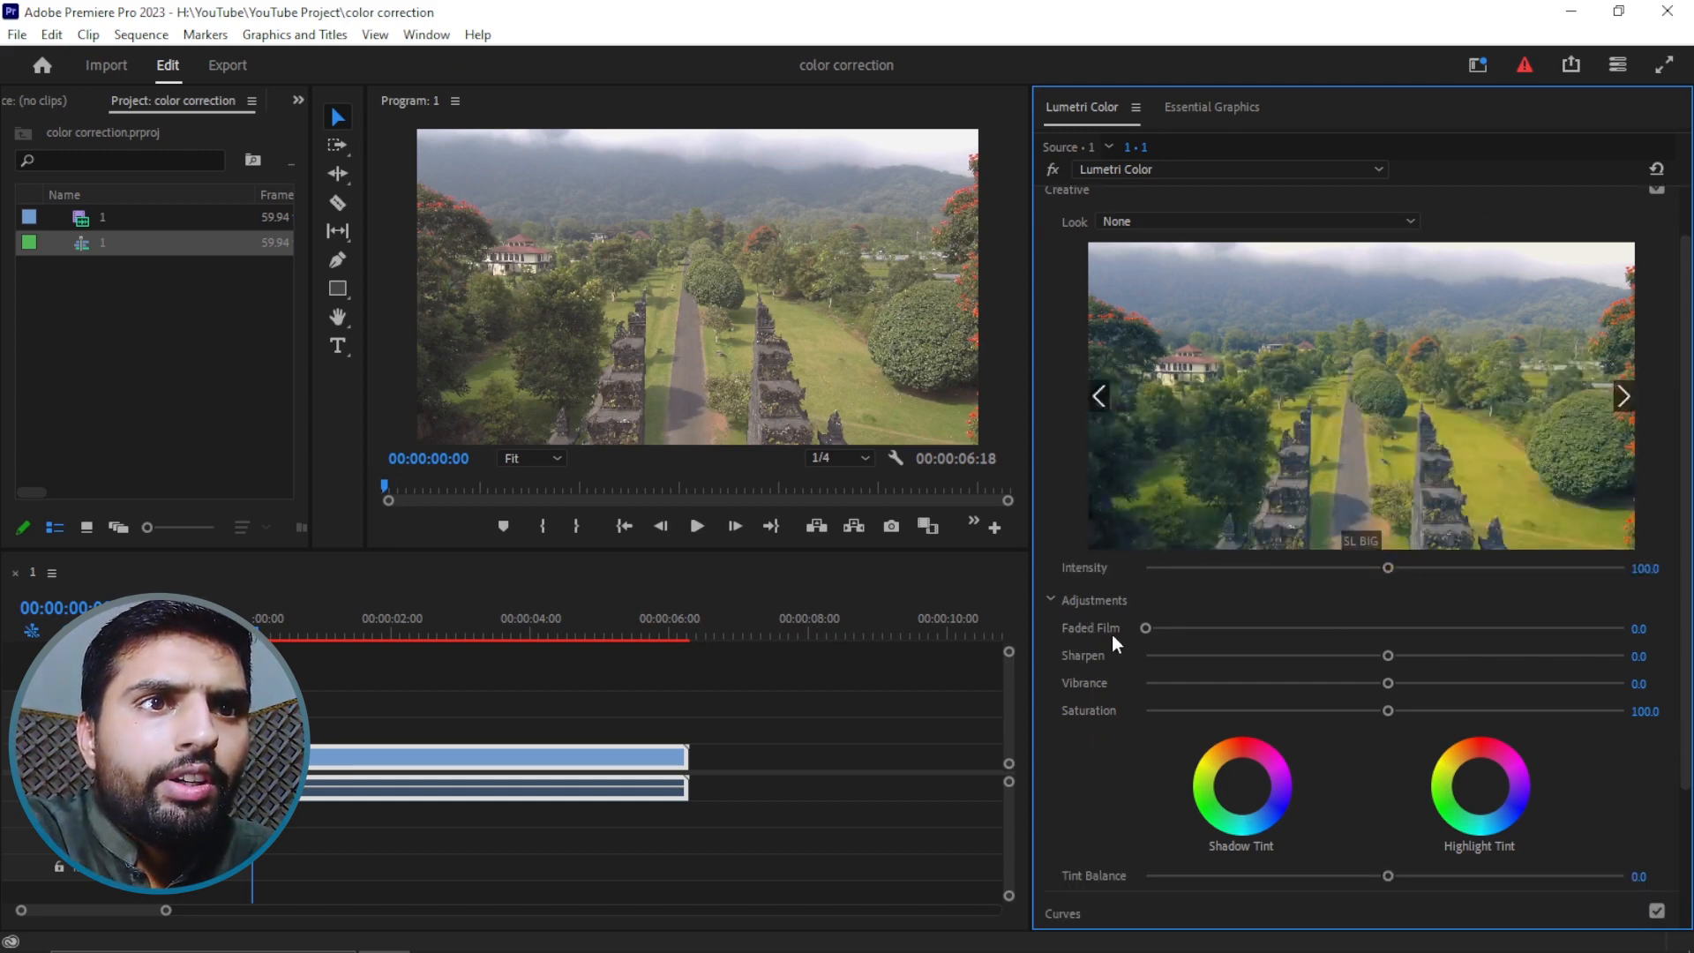
pyautogui.moveTo(1150, 627); pyautogui.dragTo(1628, 625)
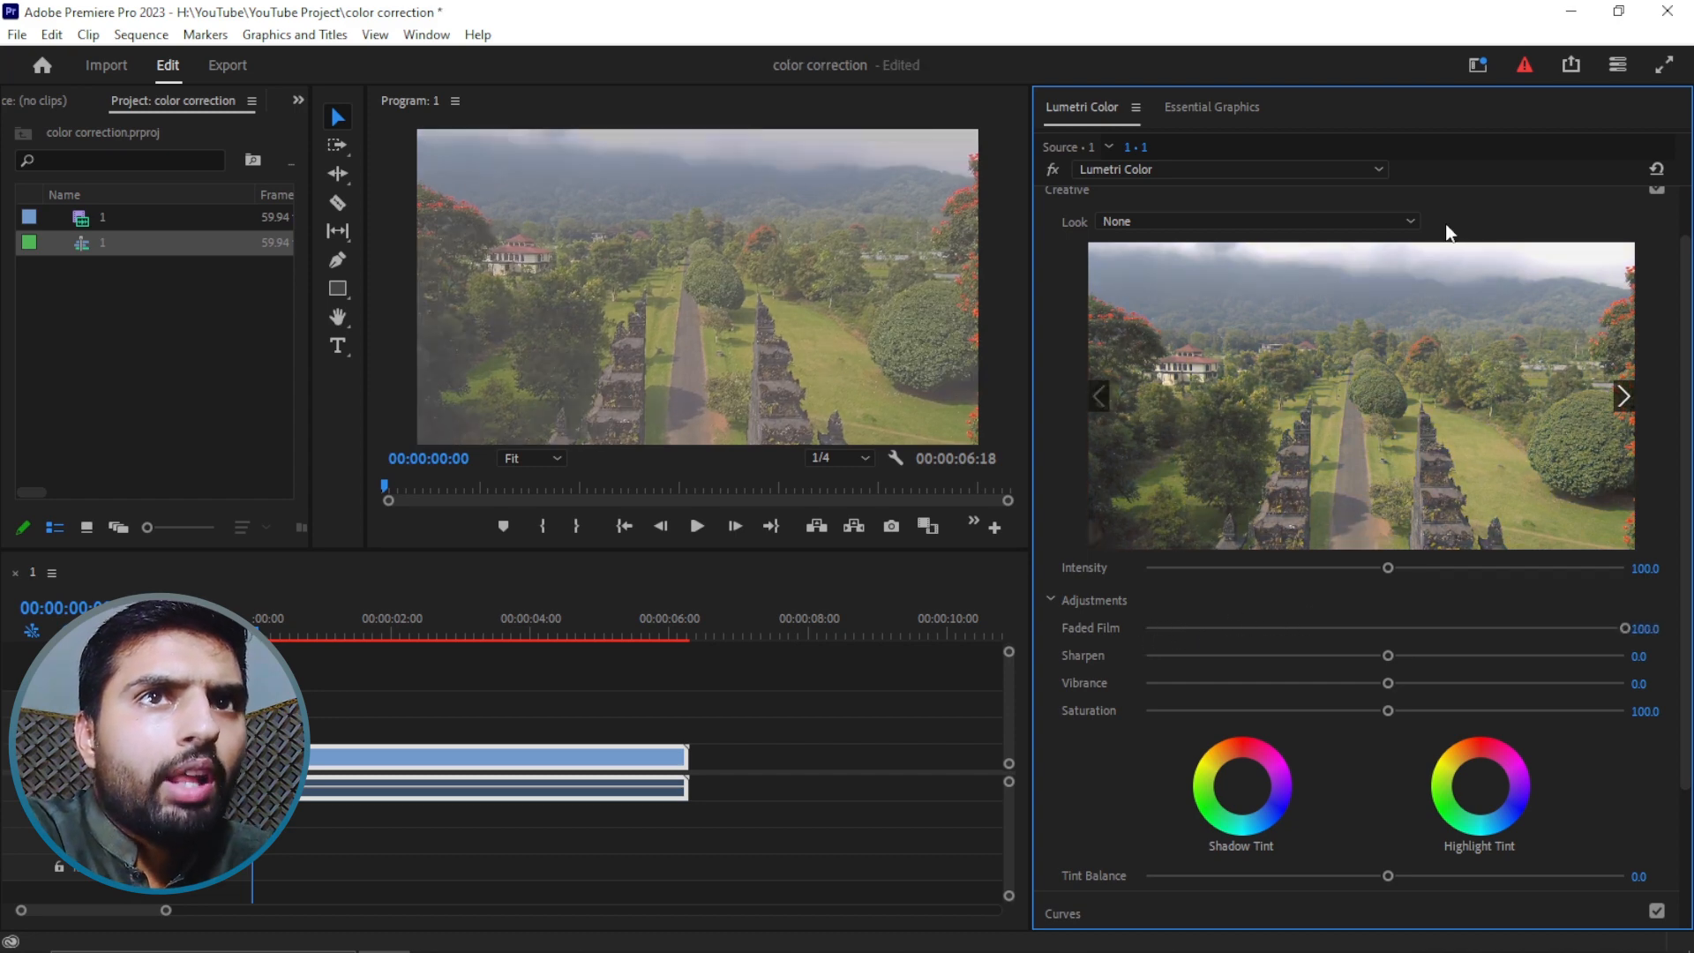
pyautogui.scroll(1, 1562, 265)
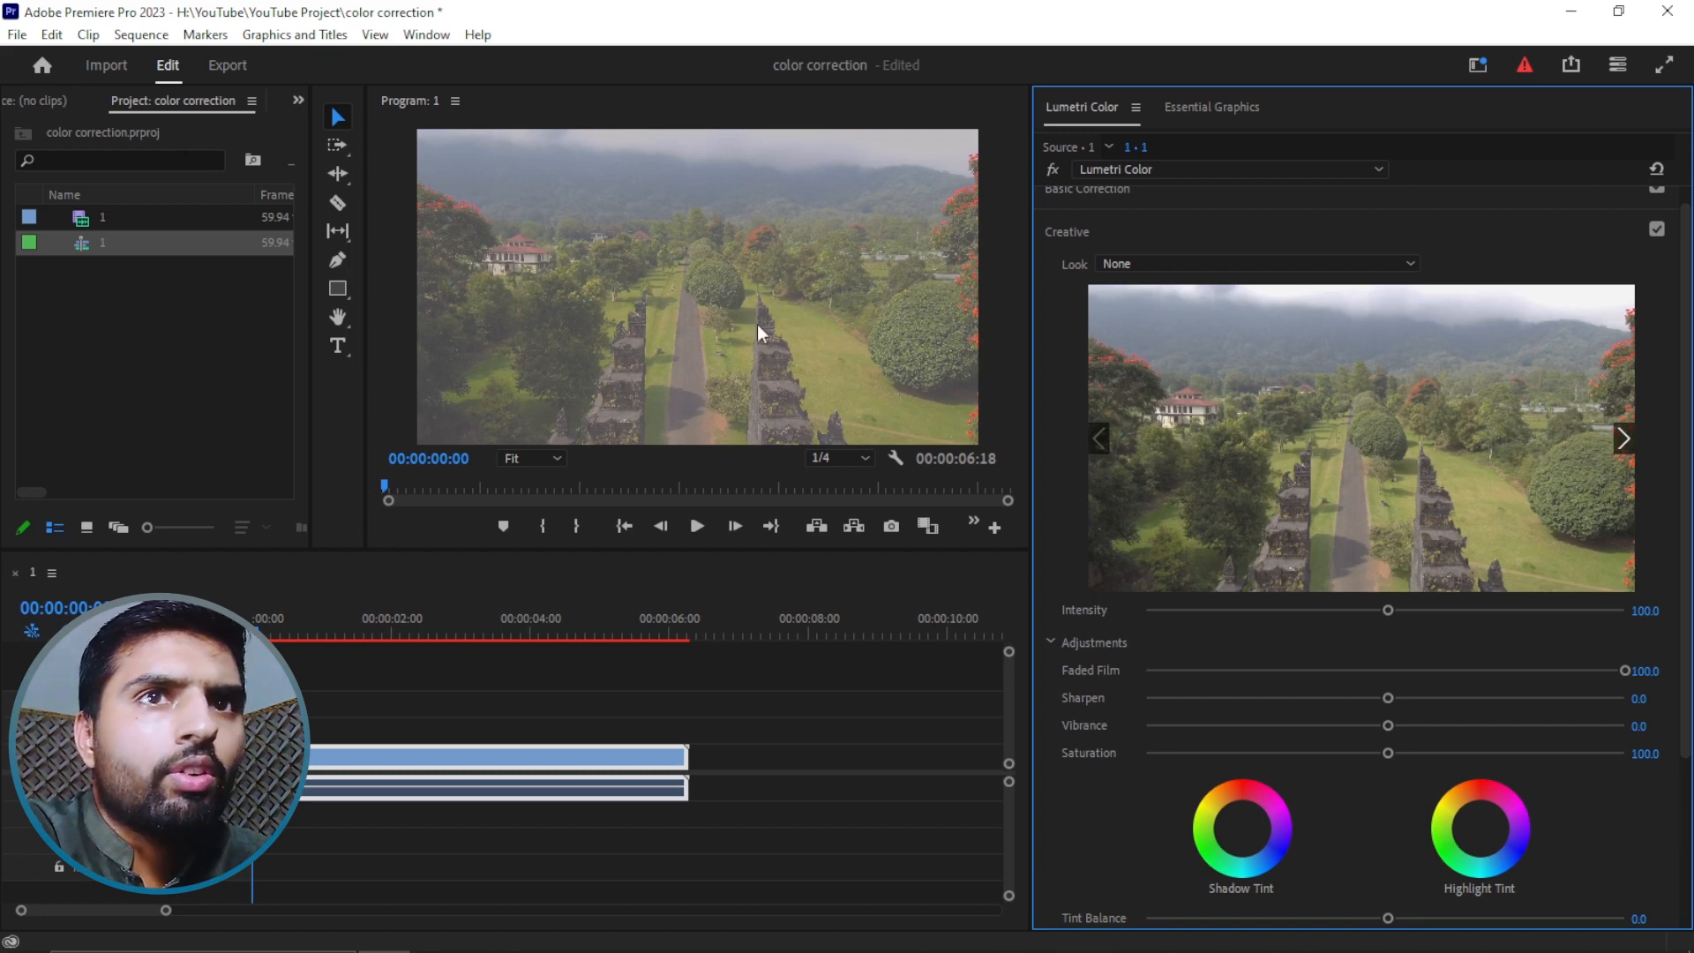
pyautogui.click(1656, 230)
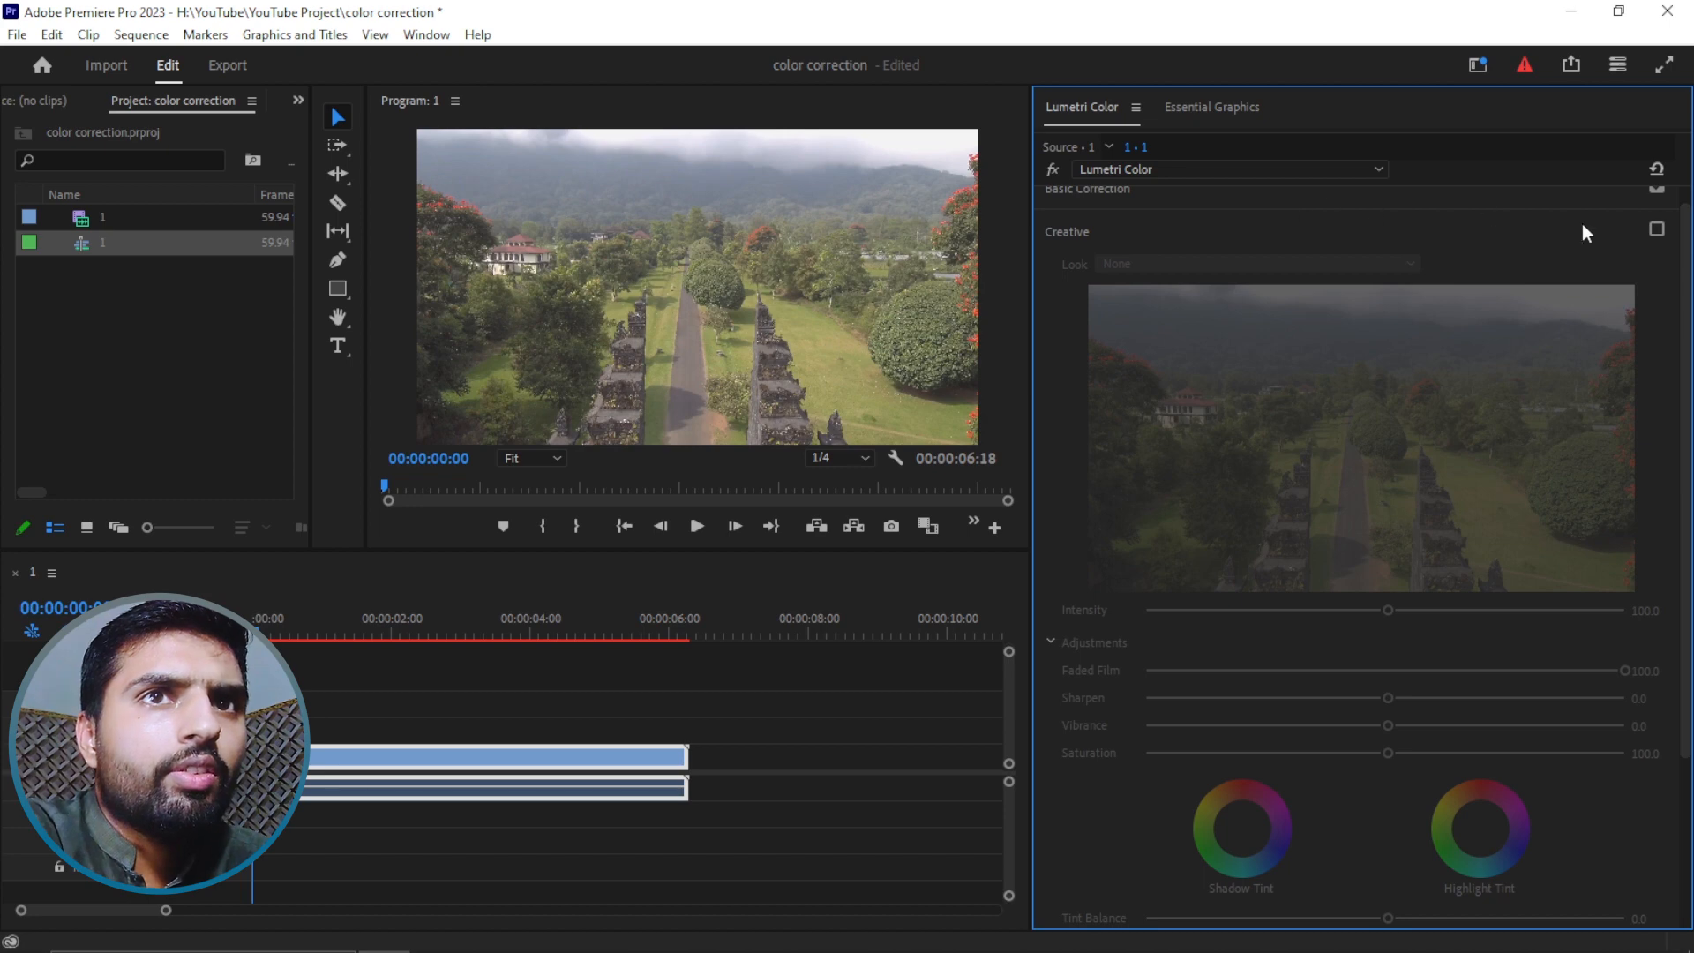
pyautogui.click(1657, 230)
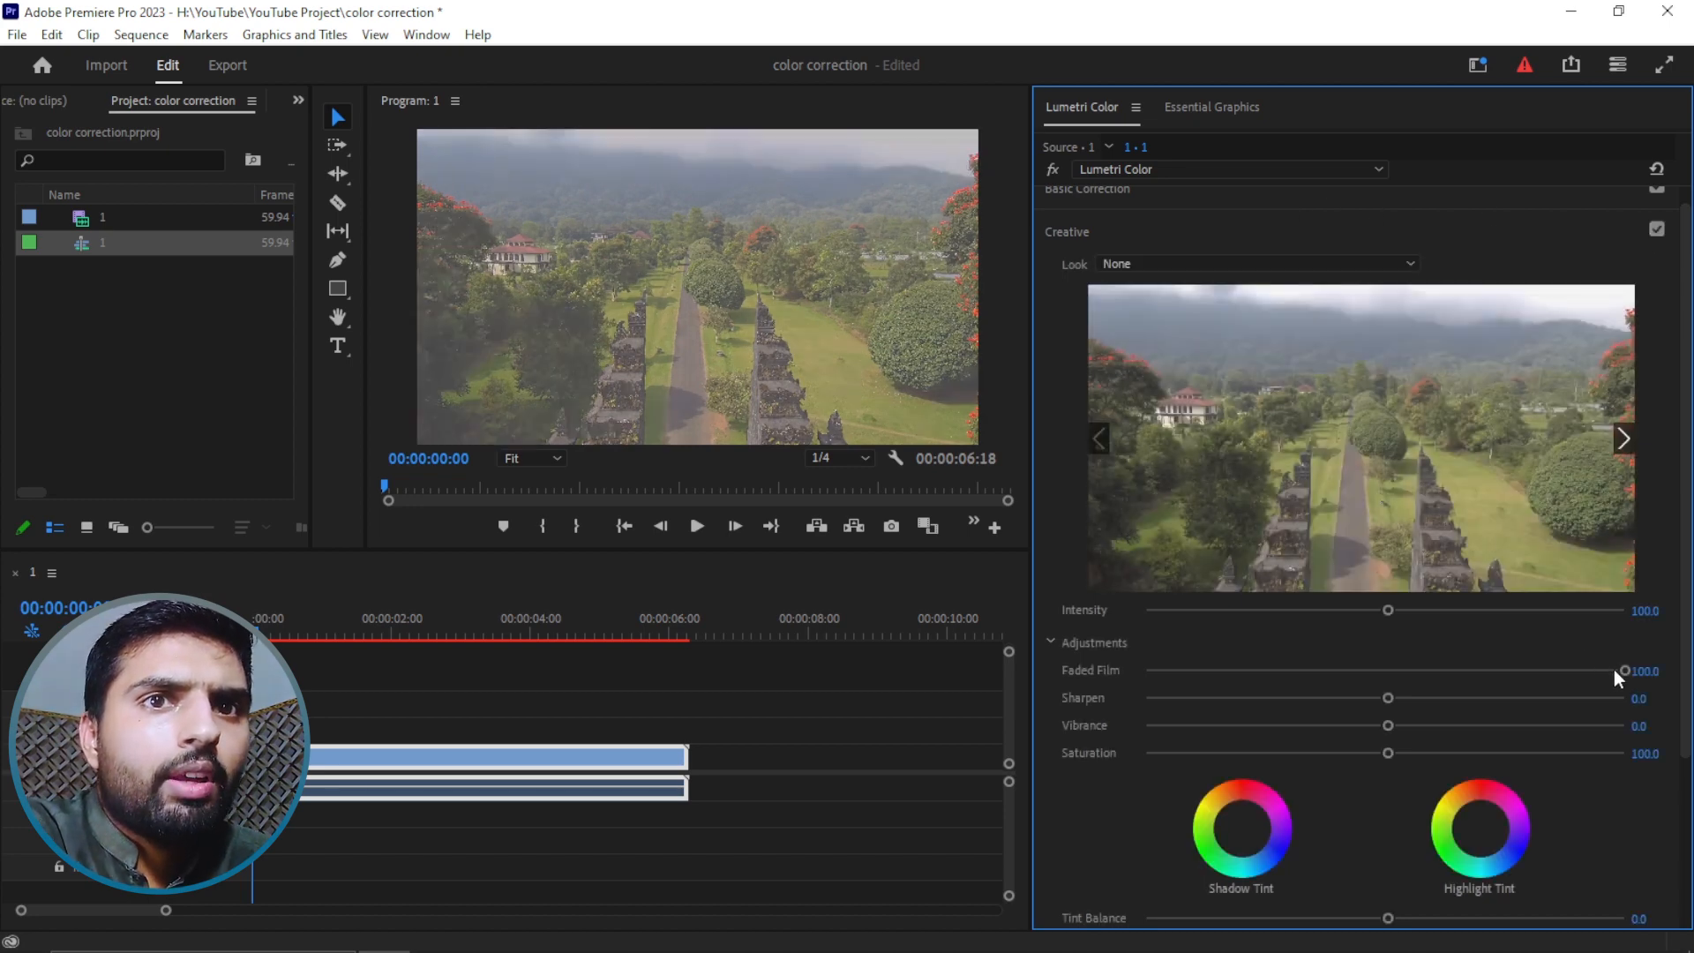
# Step: Reduce Faded Film gradually and bring it back to 0
pyautogui.moveTo(1625, 672); pyautogui.dragTo(1440, 672)
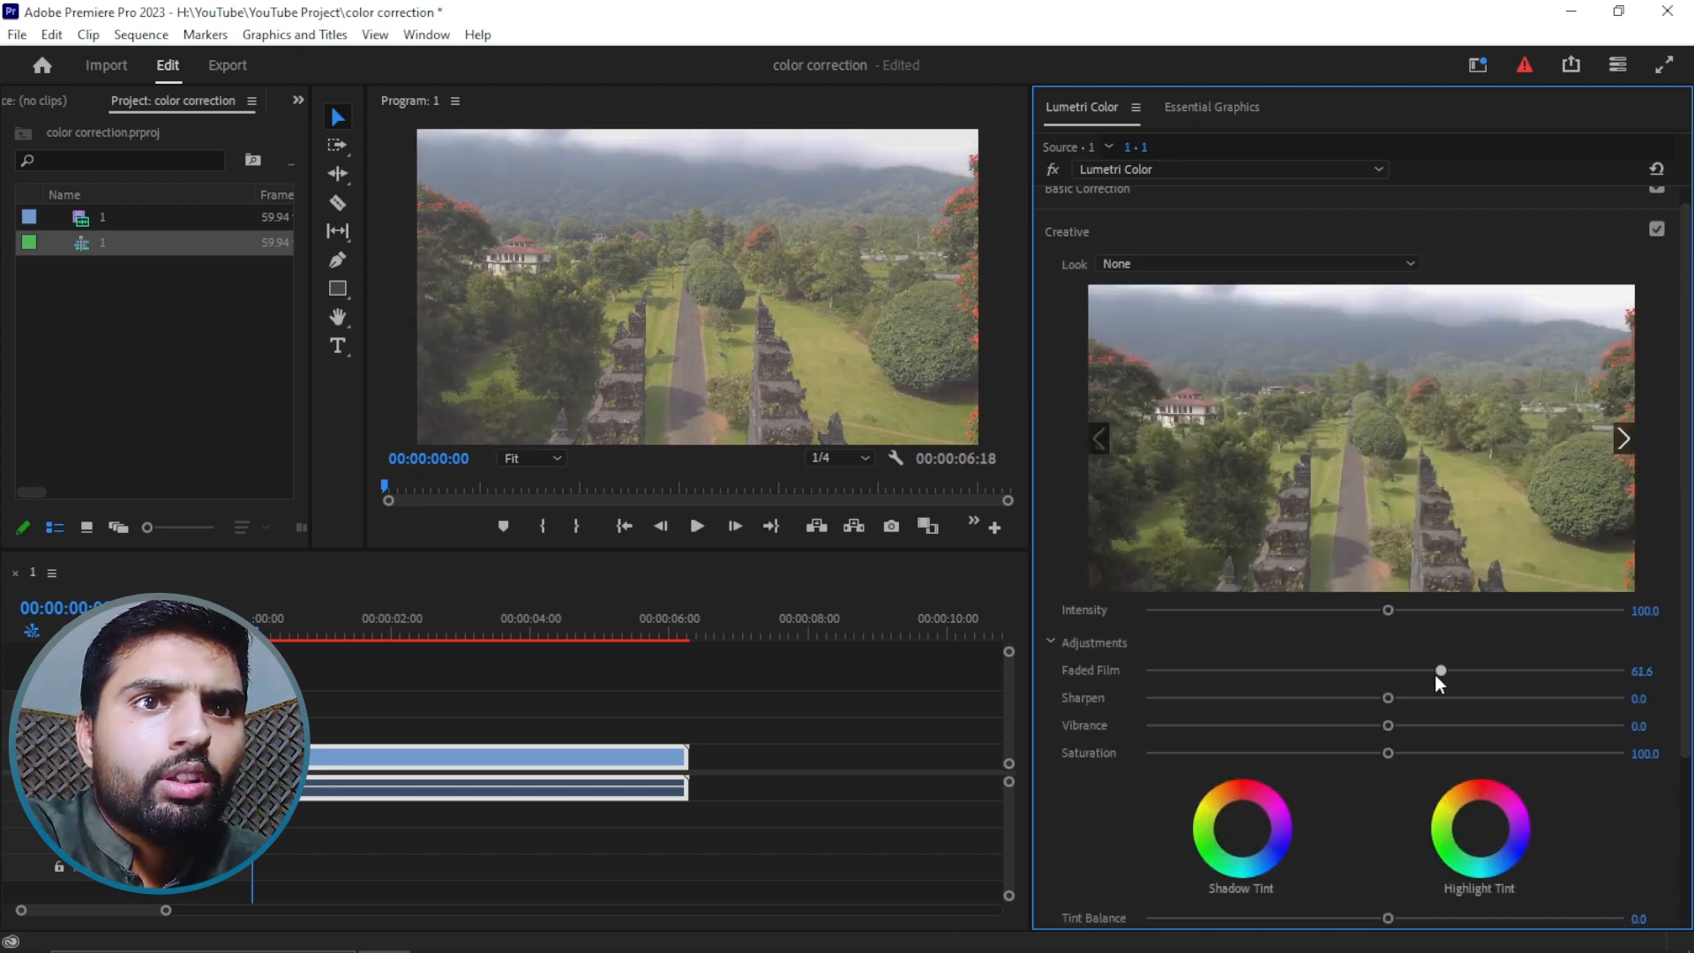
pyautogui.moveTo(1256, 672); pyautogui.dragTo(1124, 675)
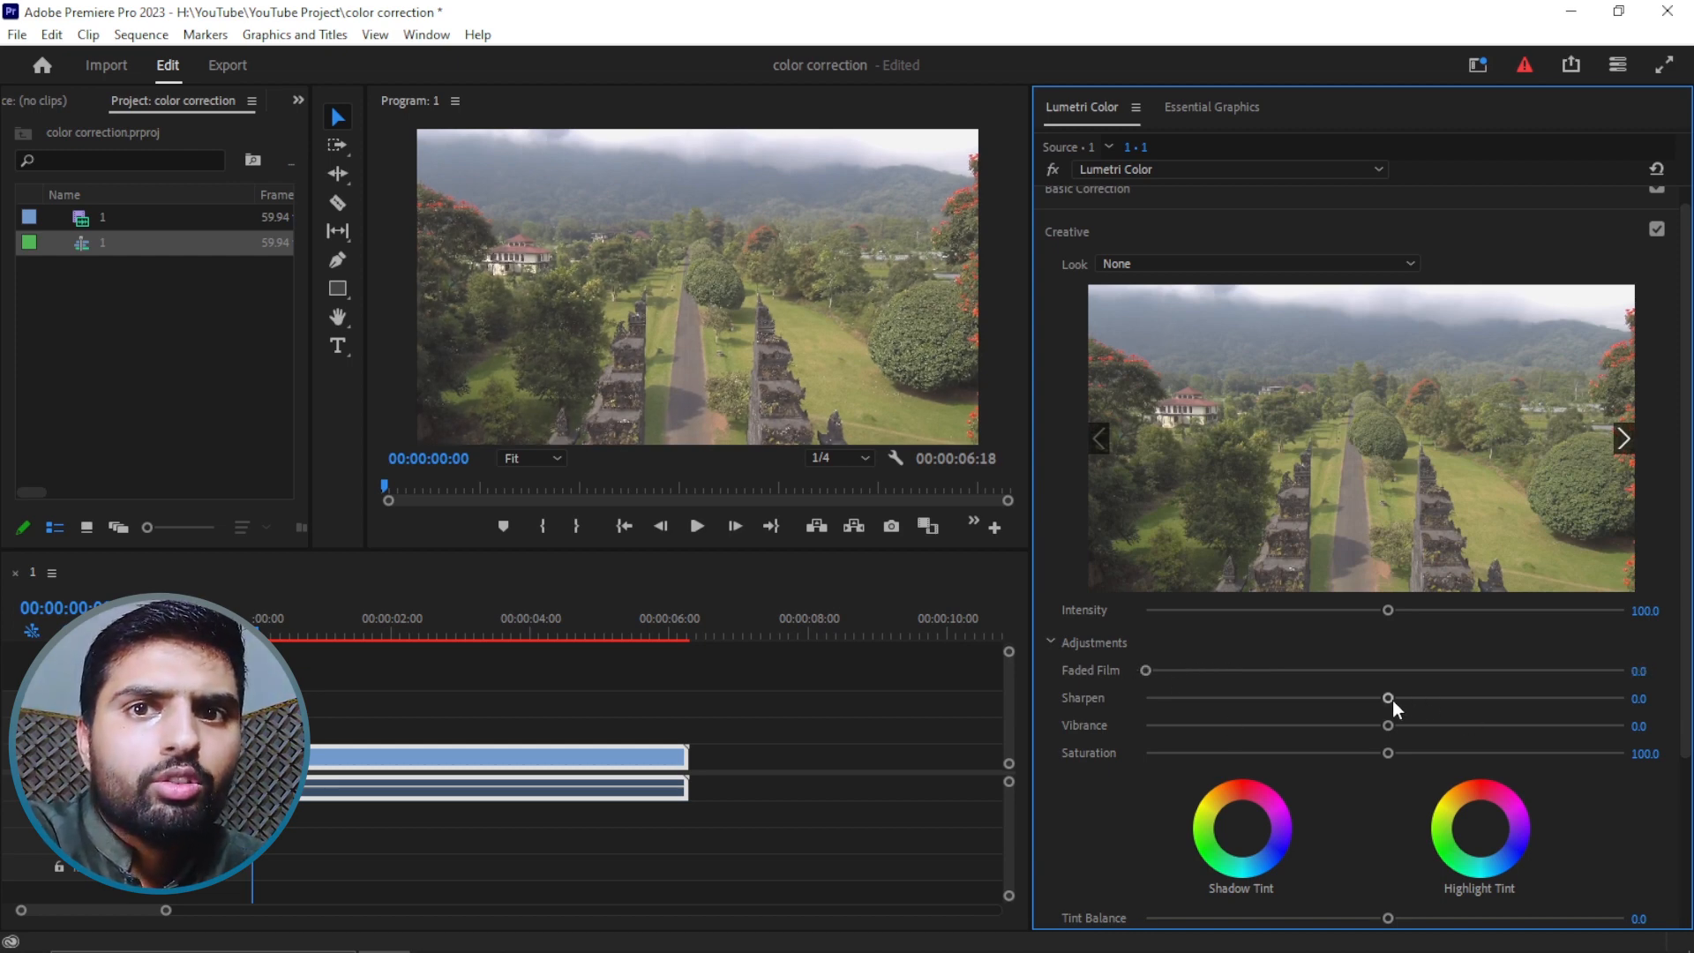
# Step: Set the Creative adjustments to Sharpen 1.5, Vibrance 1.1 and Saturation 101.1
pyautogui.moveTo(1385, 701)
pyautogui.mouseDown()
pyautogui.moveTo(1410, 698)
pyautogui.moveTo(1388, 701)
pyautogui.mouseUp()
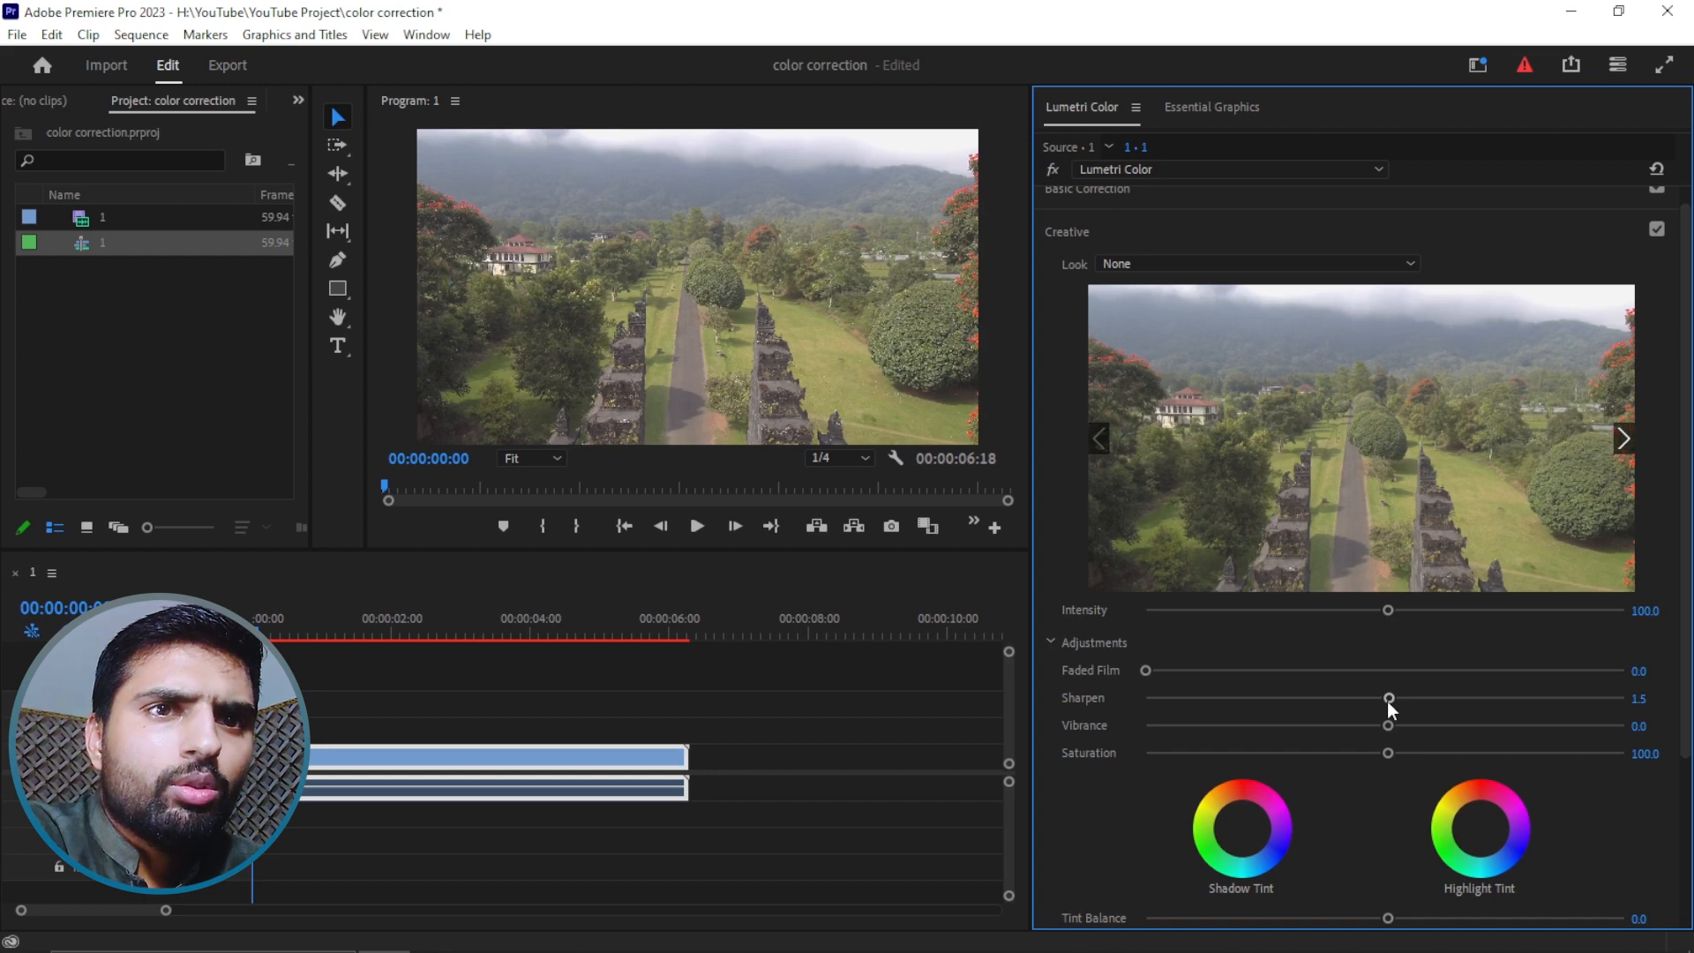
pyautogui.scroll(-2, 1387, 701)
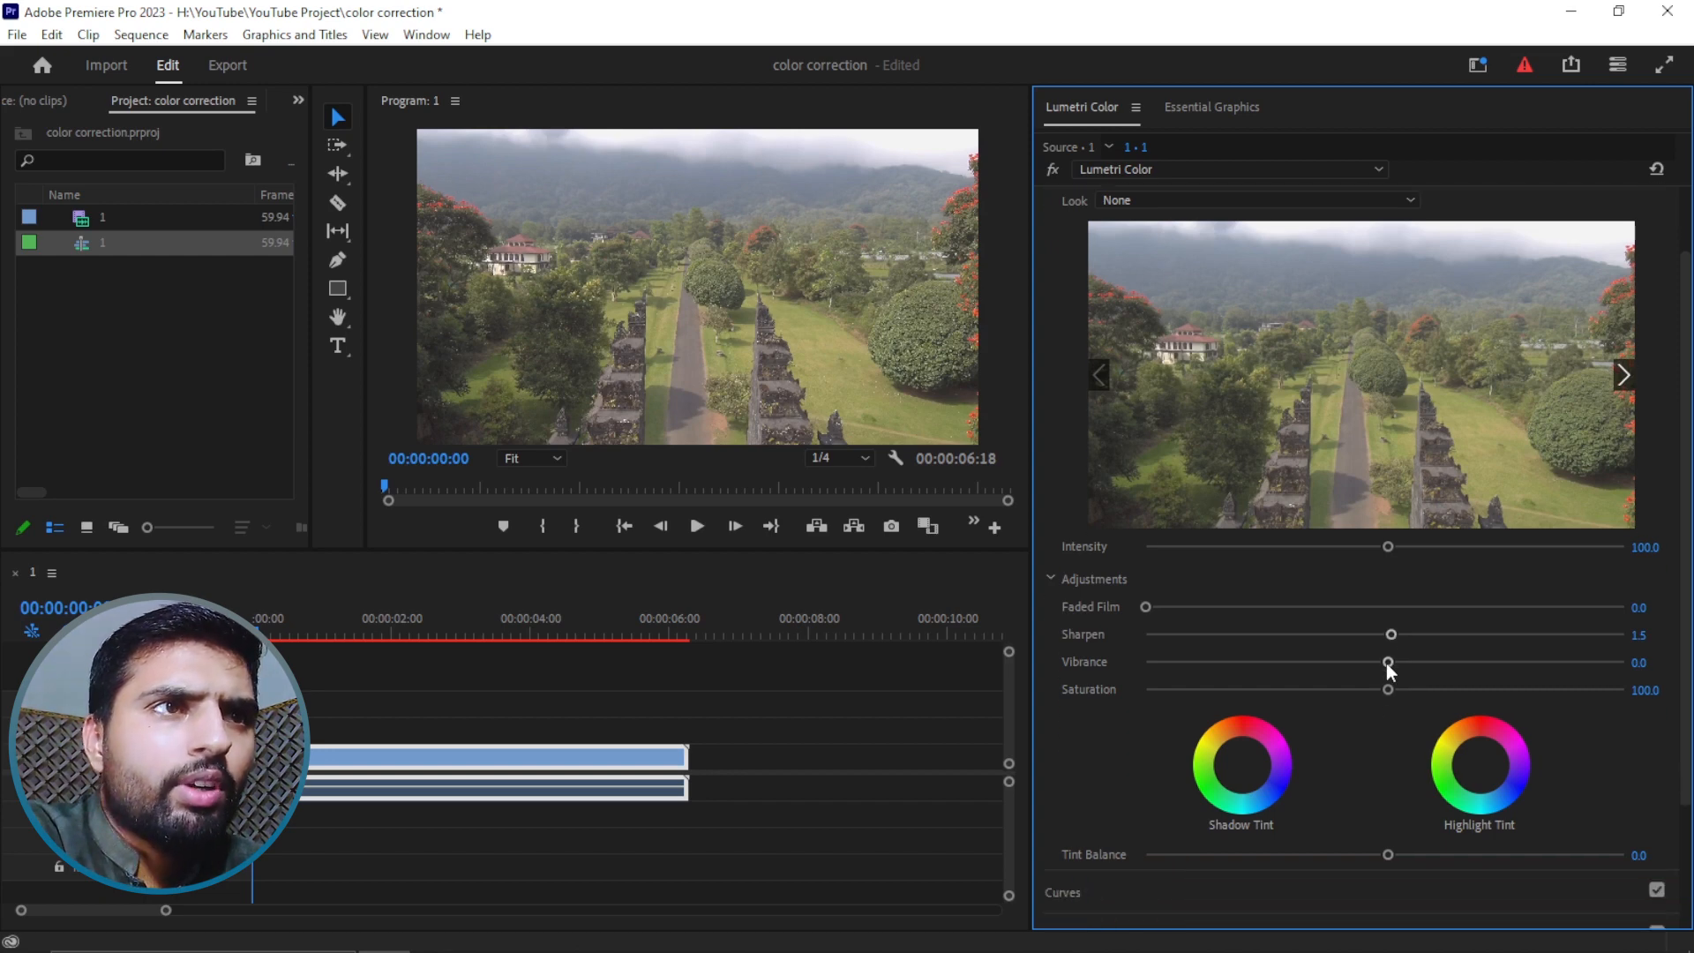
pyautogui.moveTo(1388, 664)
pyautogui.mouseDown()
pyautogui.moveTo(1435, 662)
pyautogui.moveTo(1401, 655)
pyautogui.mouseUp()
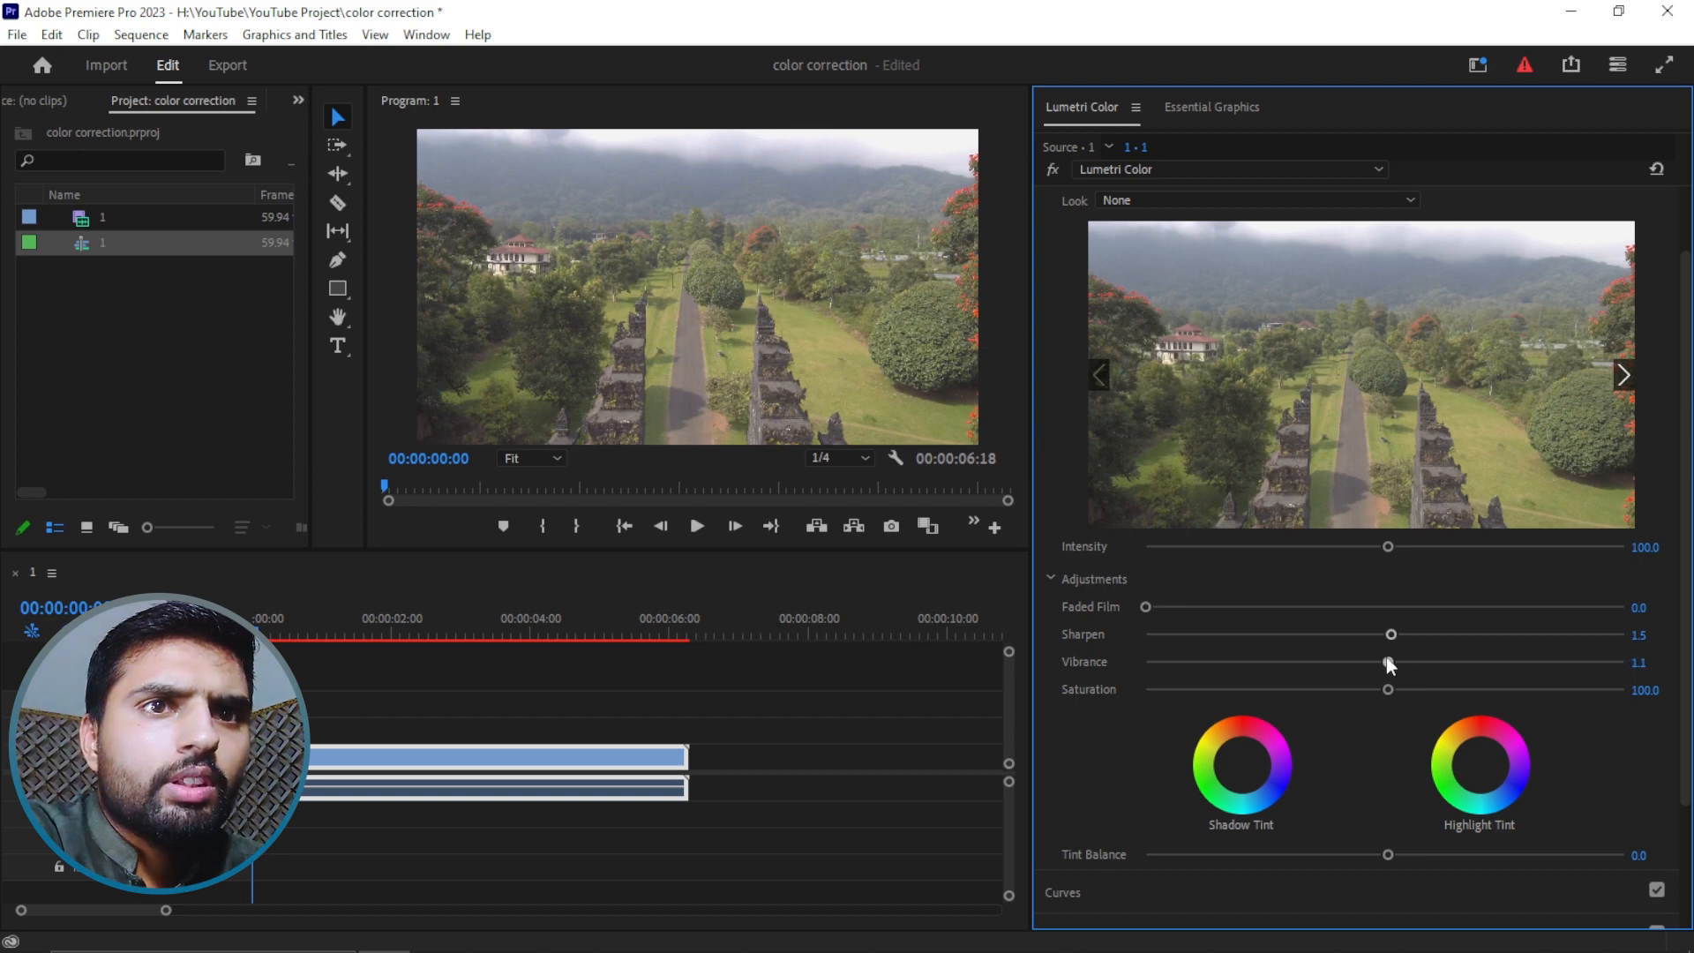
pyautogui.moveTo(1388, 690)
pyautogui.mouseDown()
pyautogui.moveTo(1595, 673)
pyautogui.moveTo(1174, 718)
pyautogui.moveTo(1387, 690)
pyautogui.mouseUp()
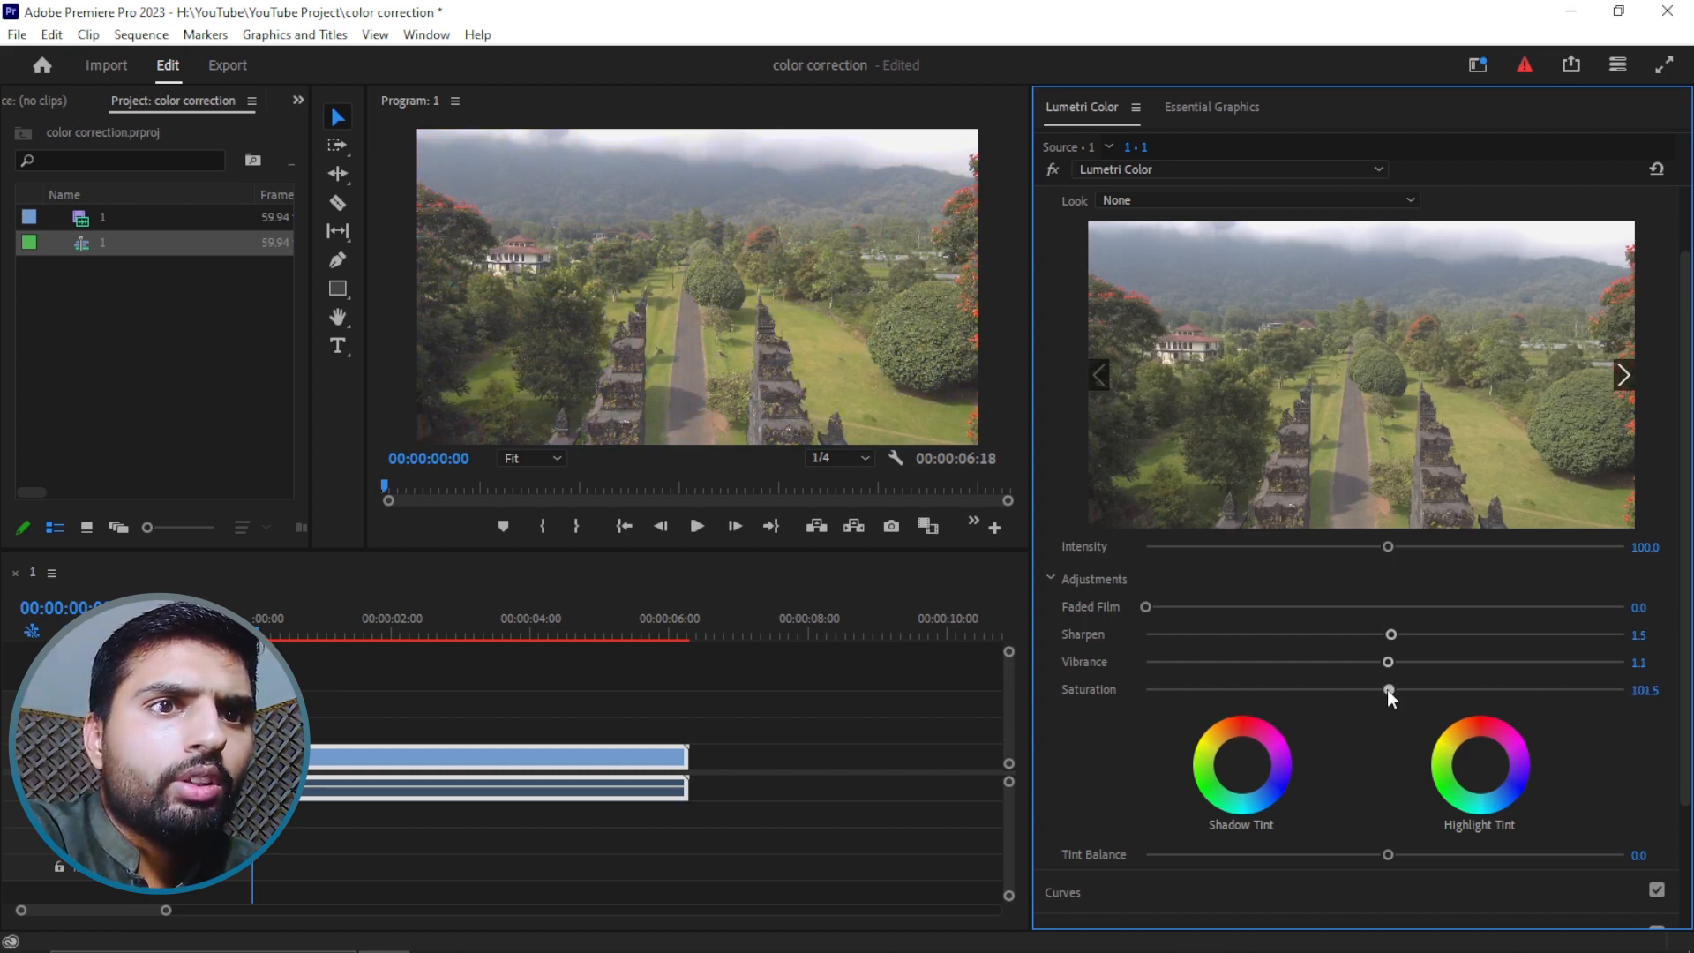
# Step: Set Tint Balance to 2.4 and shift the Shadow Tint towards blue
pyautogui.scroll(-2, 1368, 699)
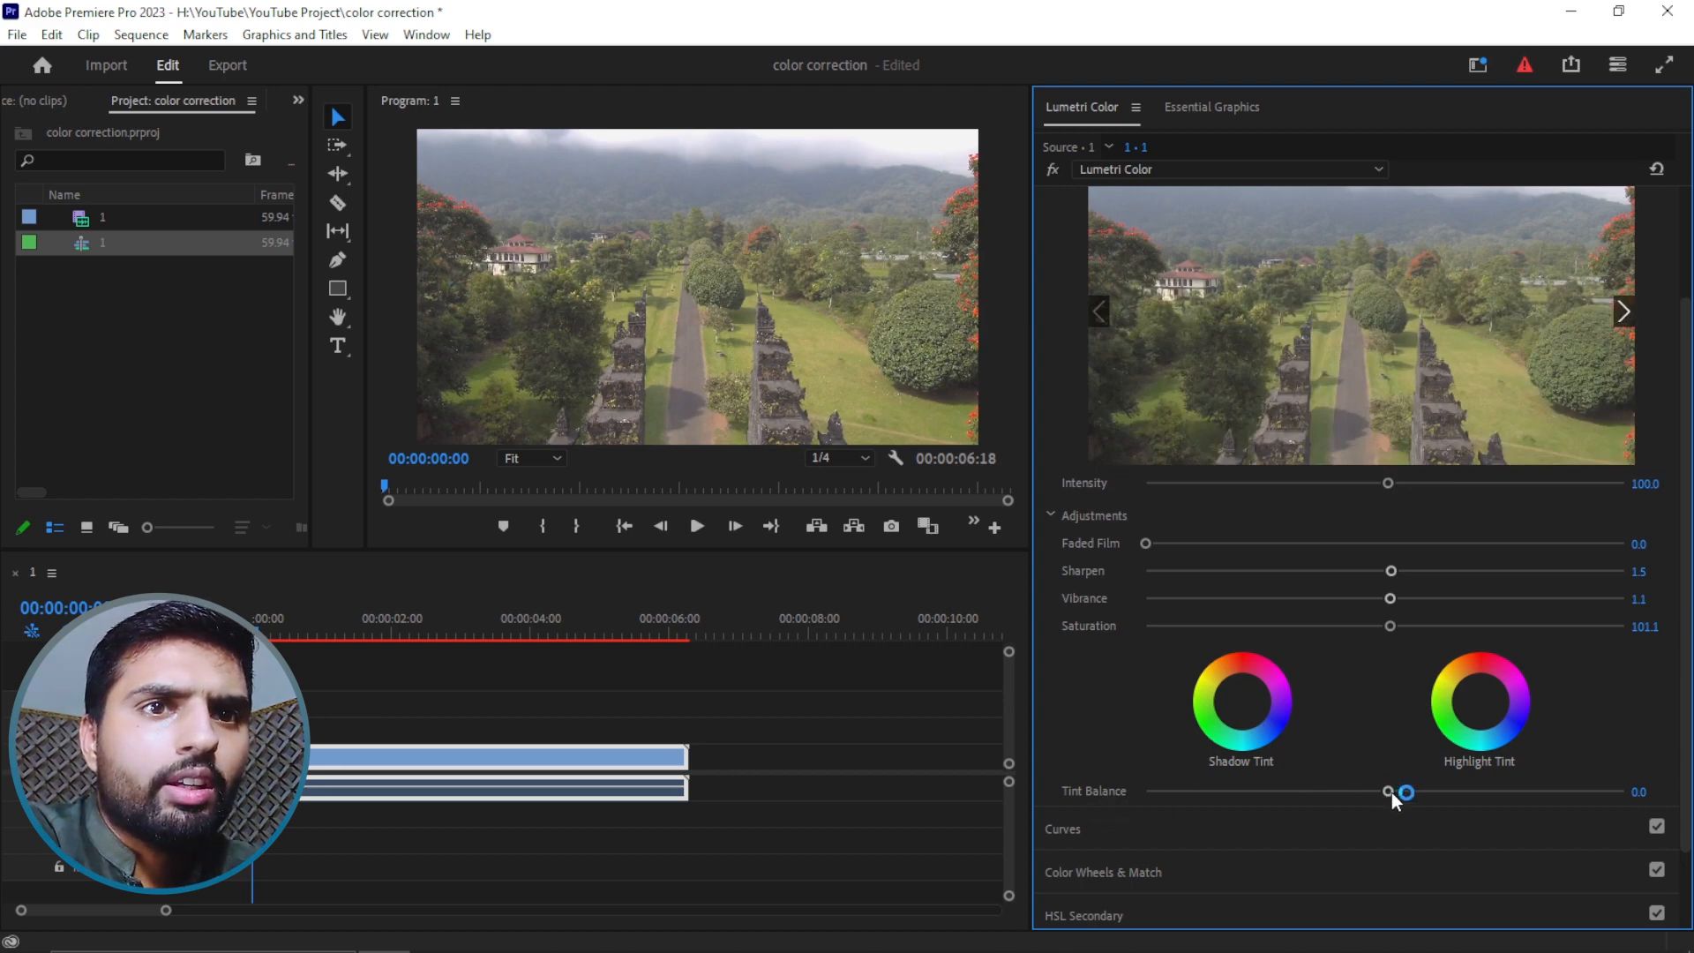
pyautogui.moveTo(1391, 791)
pyautogui.mouseDown()
pyautogui.moveTo(1580, 785)
pyautogui.moveTo(1391, 788)
pyautogui.mouseUp()
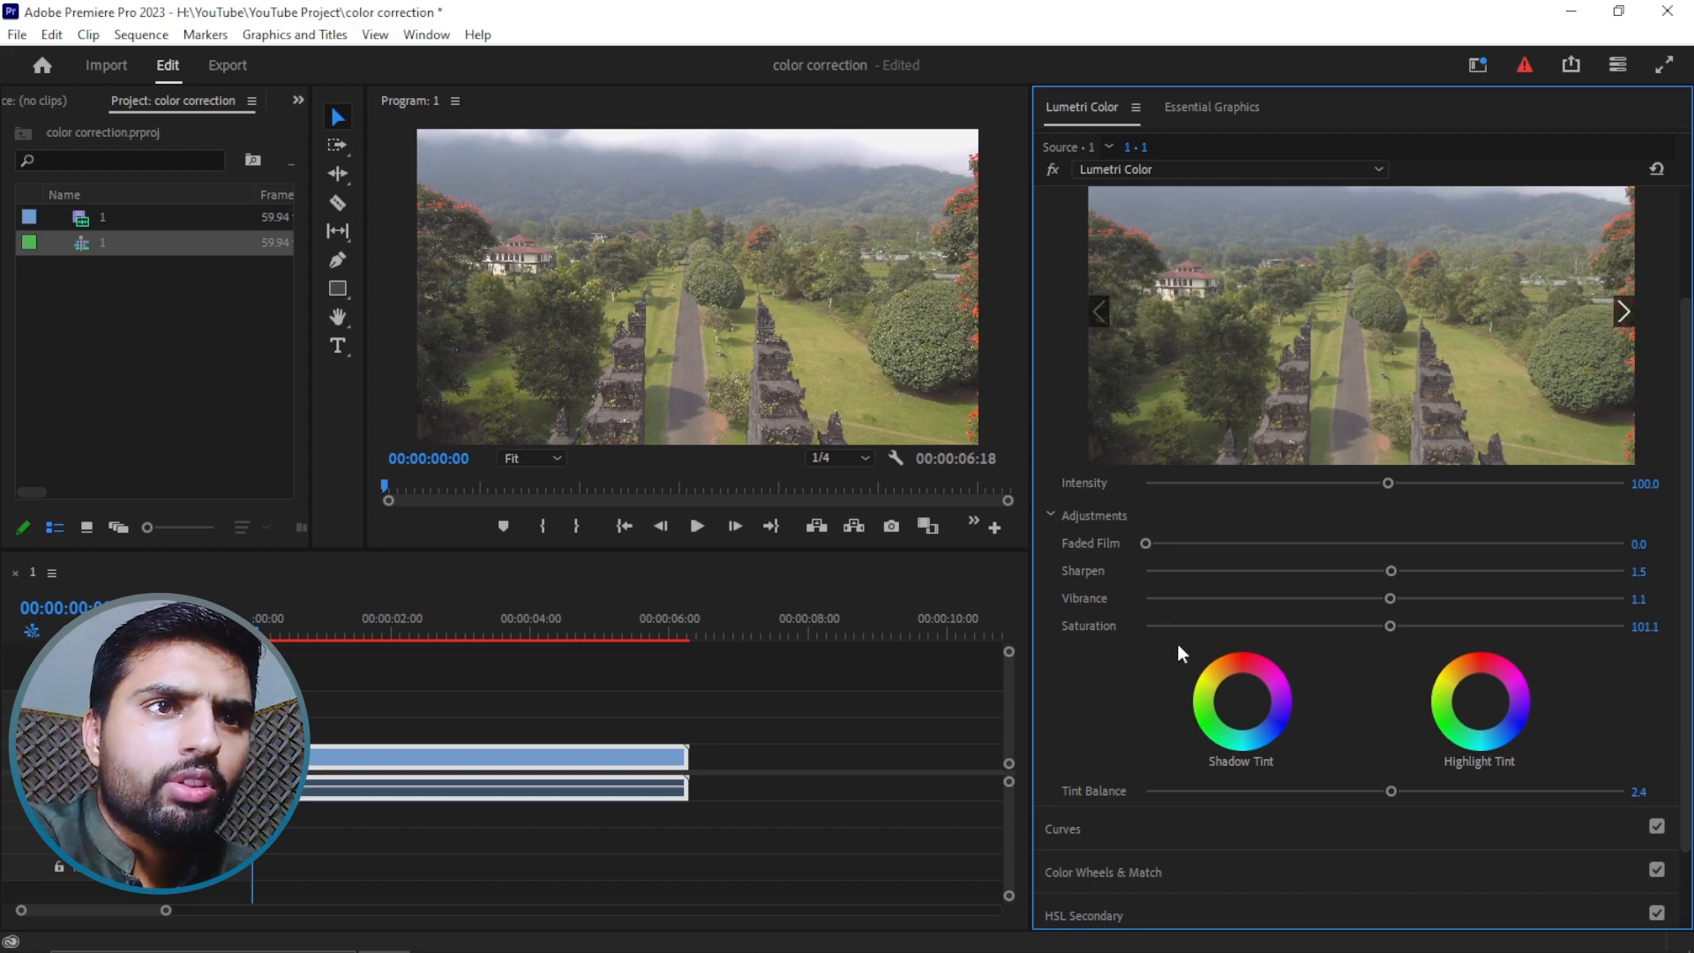
pyautogui.scroll(-2, 1185, 628)
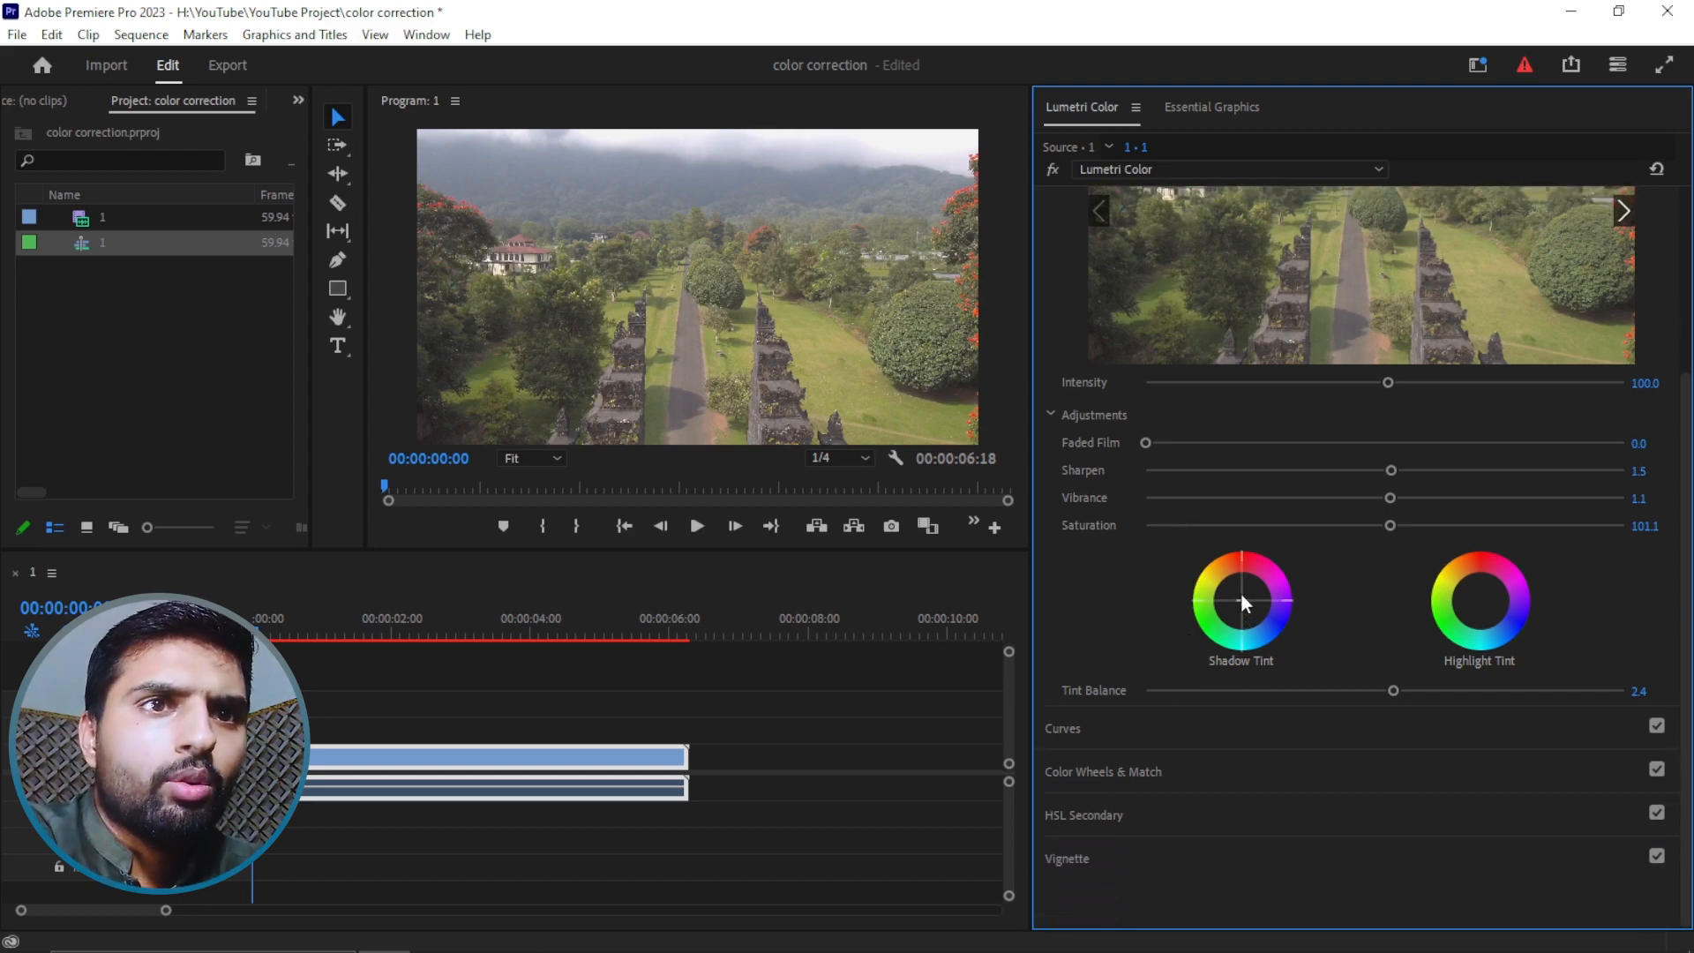
pyautogui.moveTo(1240, 591); pyautogui.dragTo(1253, 628)
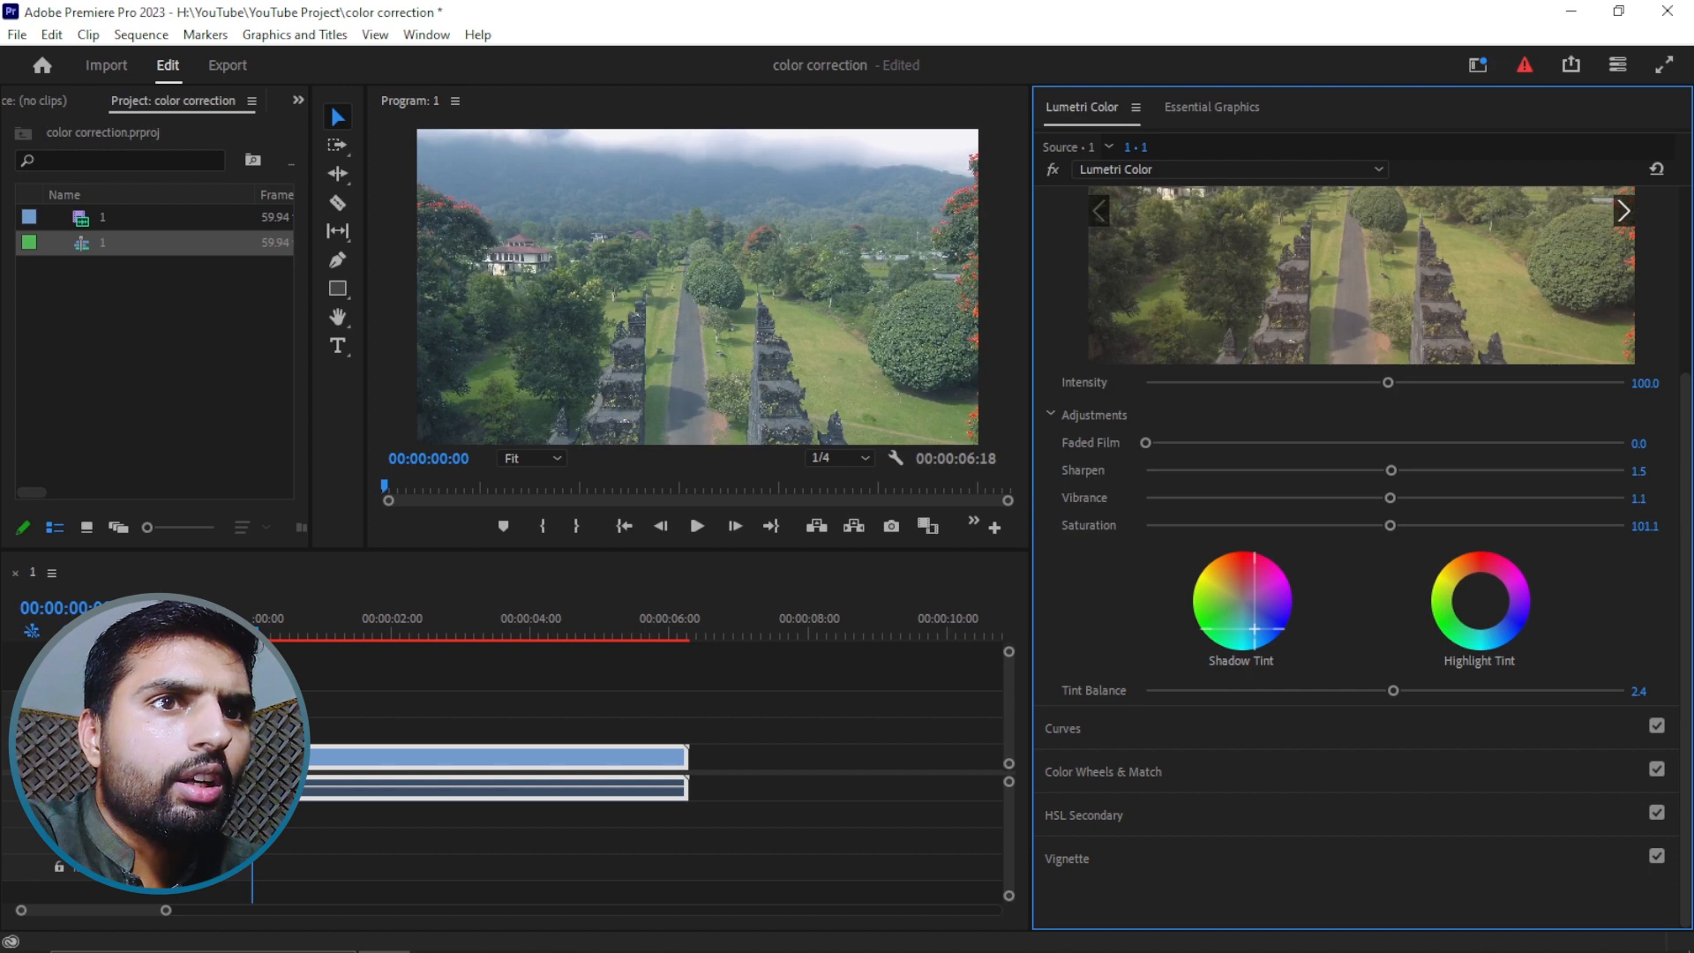
# Step: Push the Highlight Tint strongly towards yellow and save the project
pyautogui.moveTo(1255, 629); pyautogui.dragTo(1254, 630)
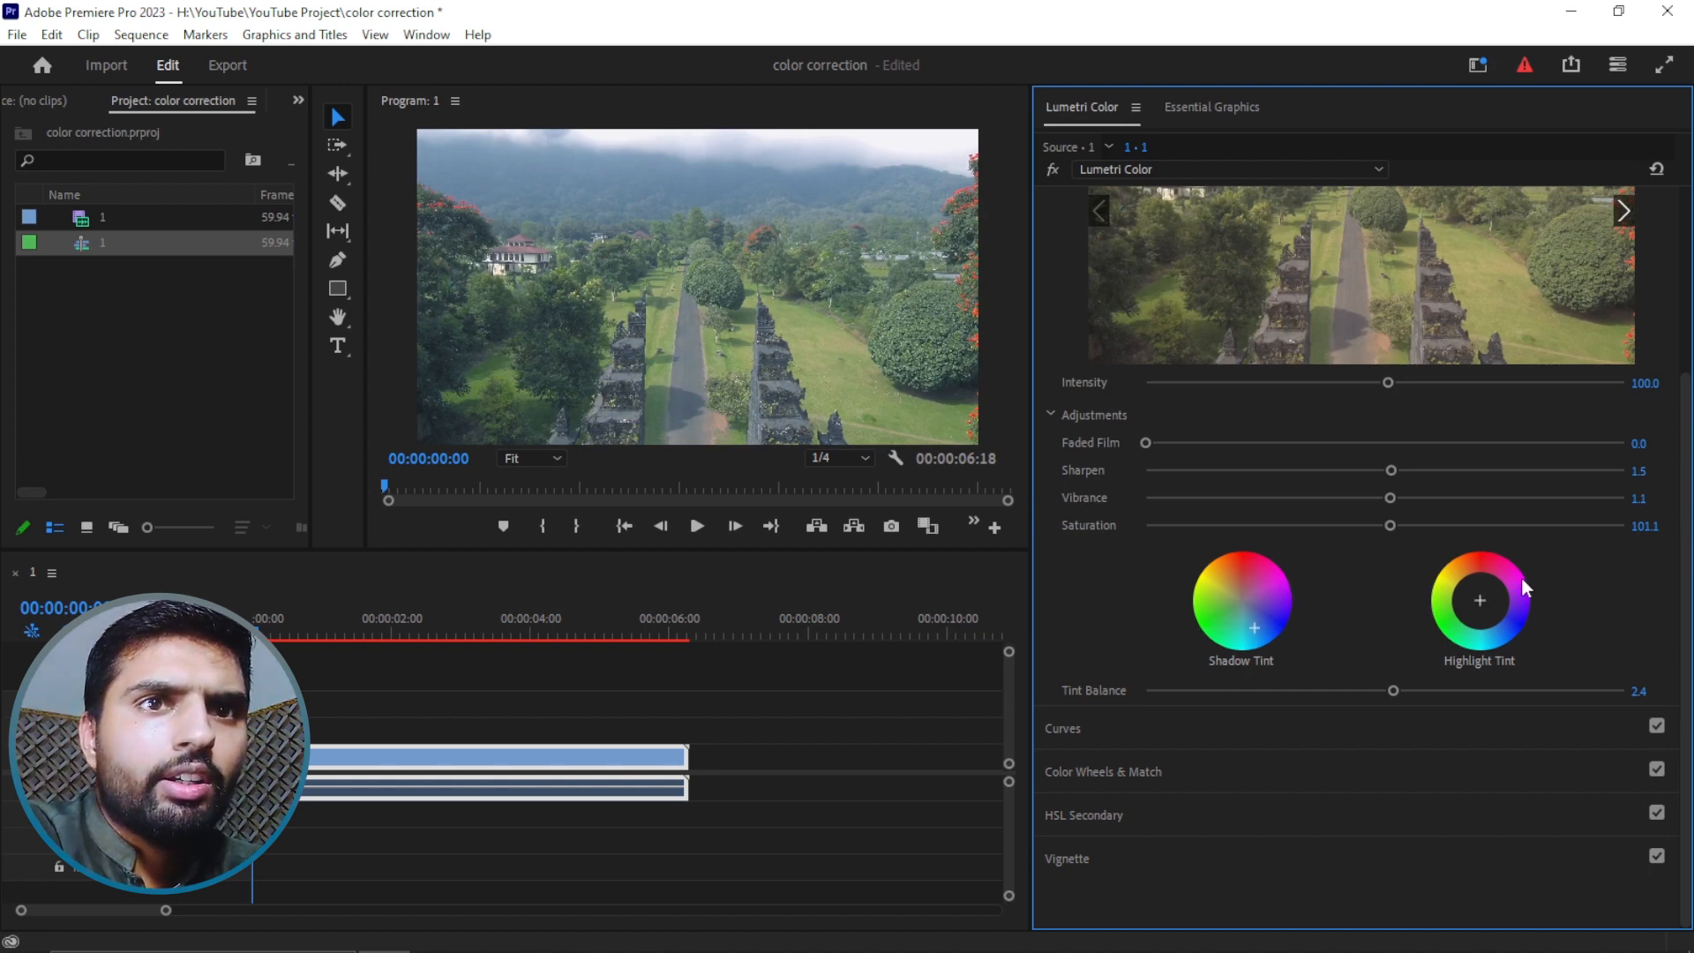
pyautogui.moveTo(1485, 609); pyautogui.dragTo(1436, 583)
pyautogui.hotkey('ctrl', 's')
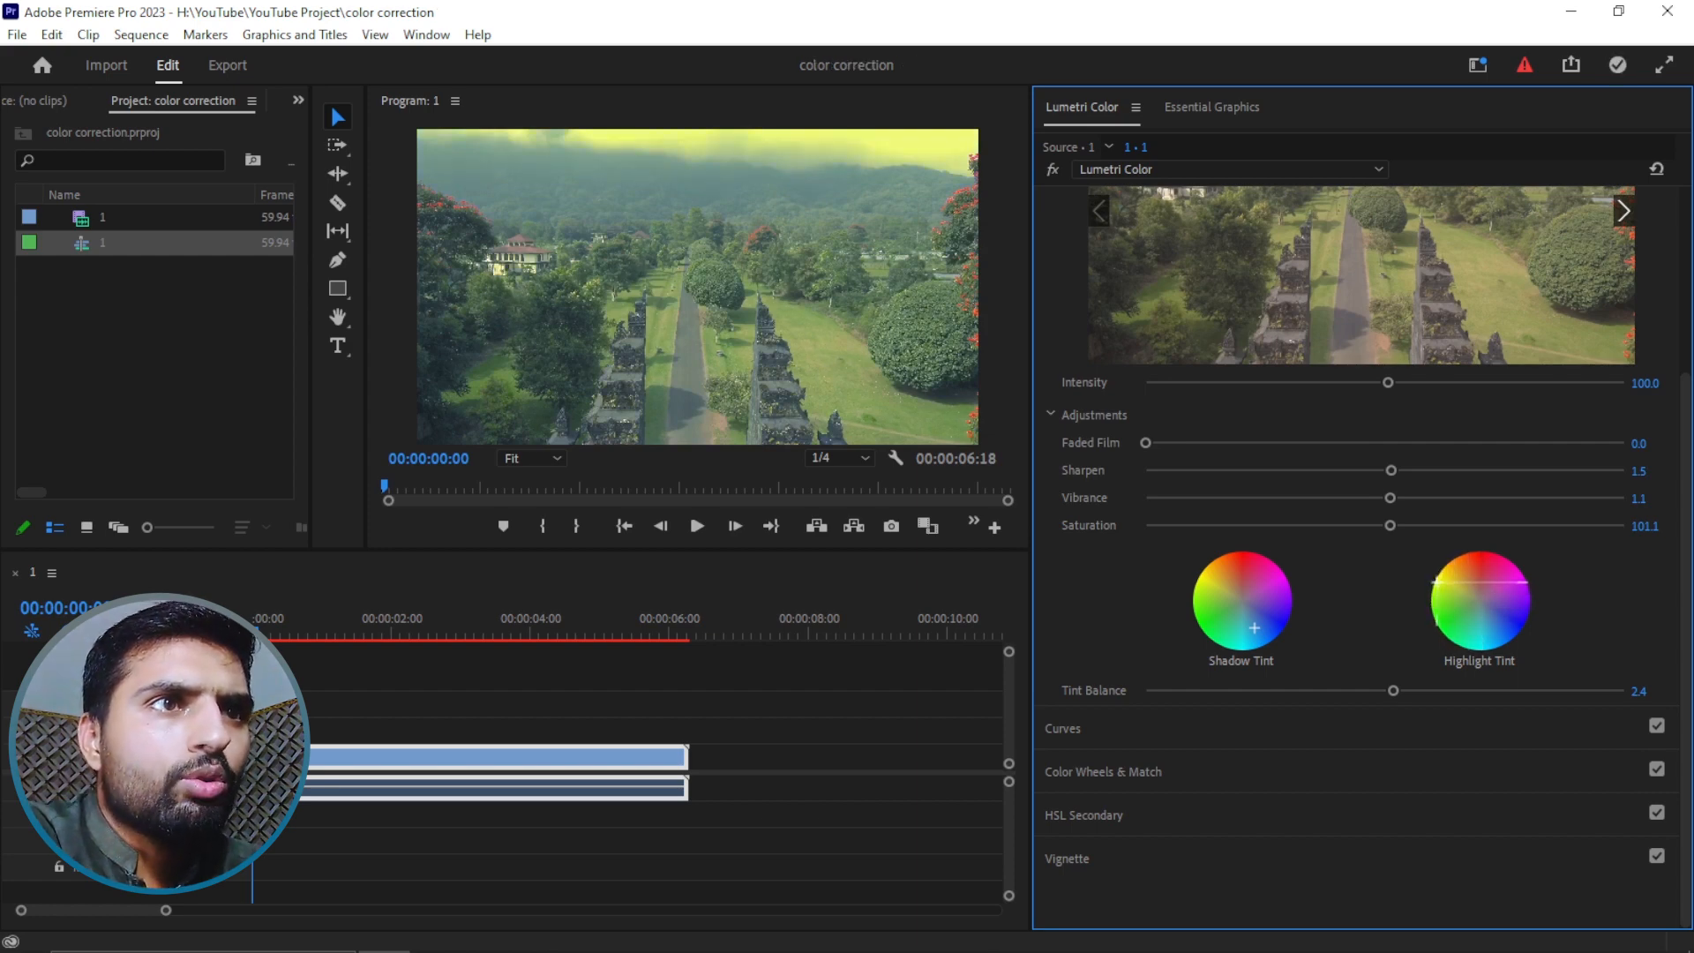
pyautogui.moveTo(1437, 582); pyautogui.dragTo(1439, 583)
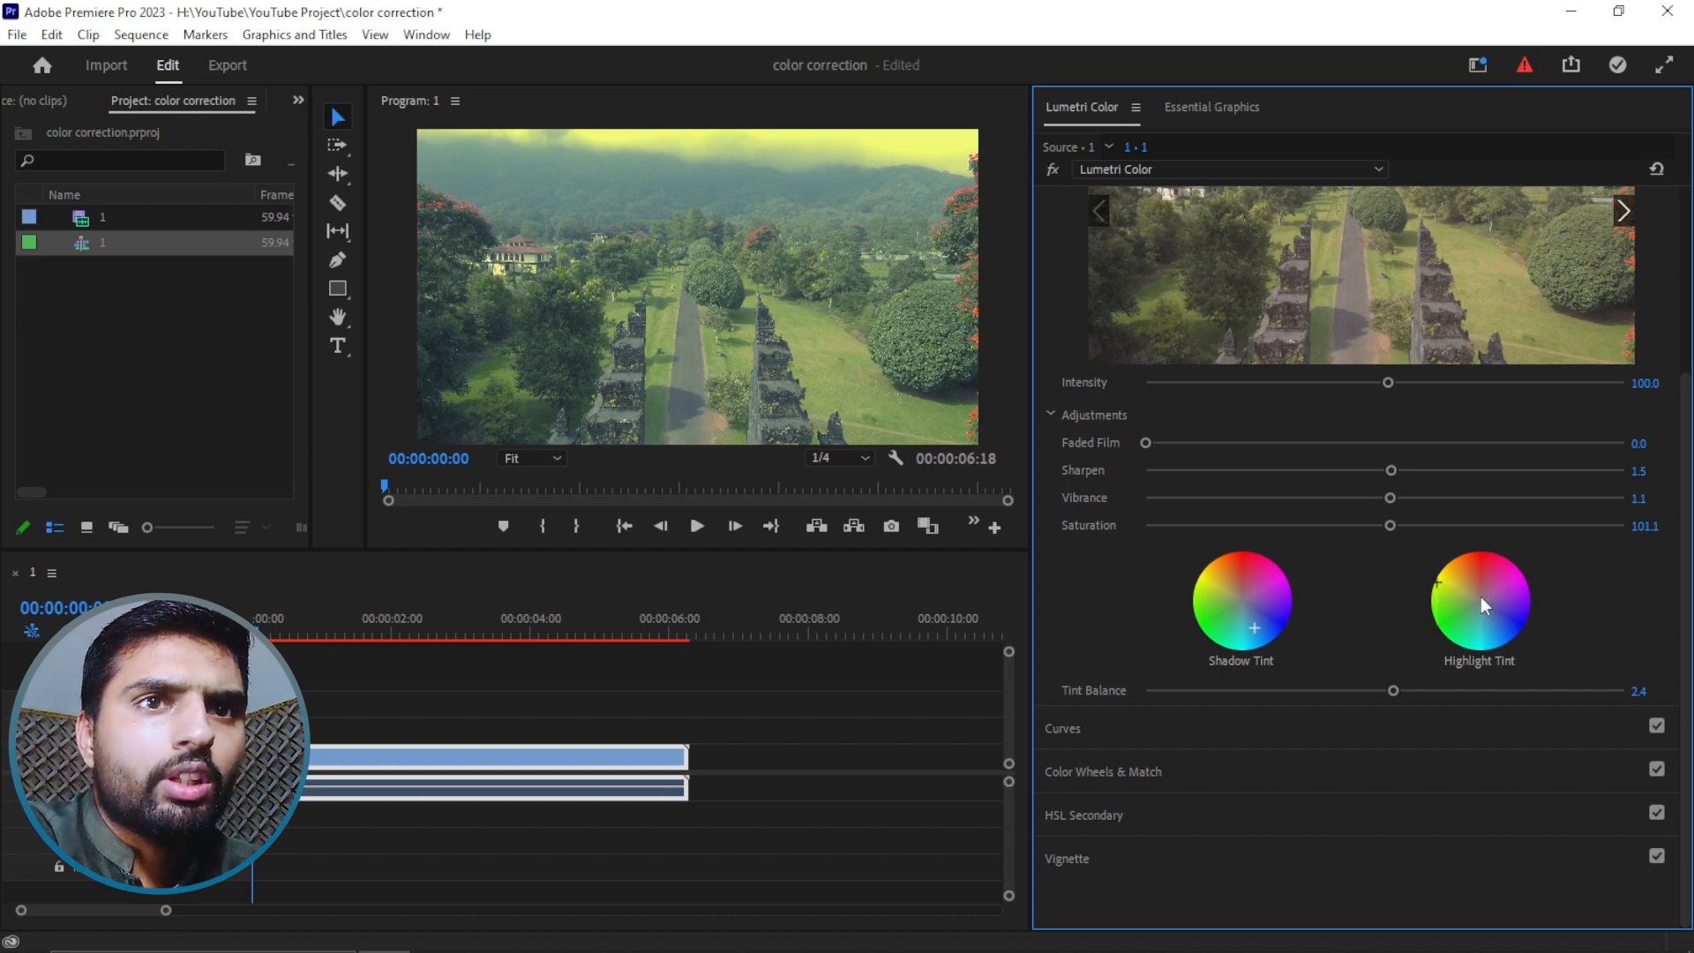
# Step: Undo the Highlight Tint and Shadow Tint changes
pyautogui.hotkey('ctrl', 'z')
pyautogui.hotkey('ctrl', 'z')
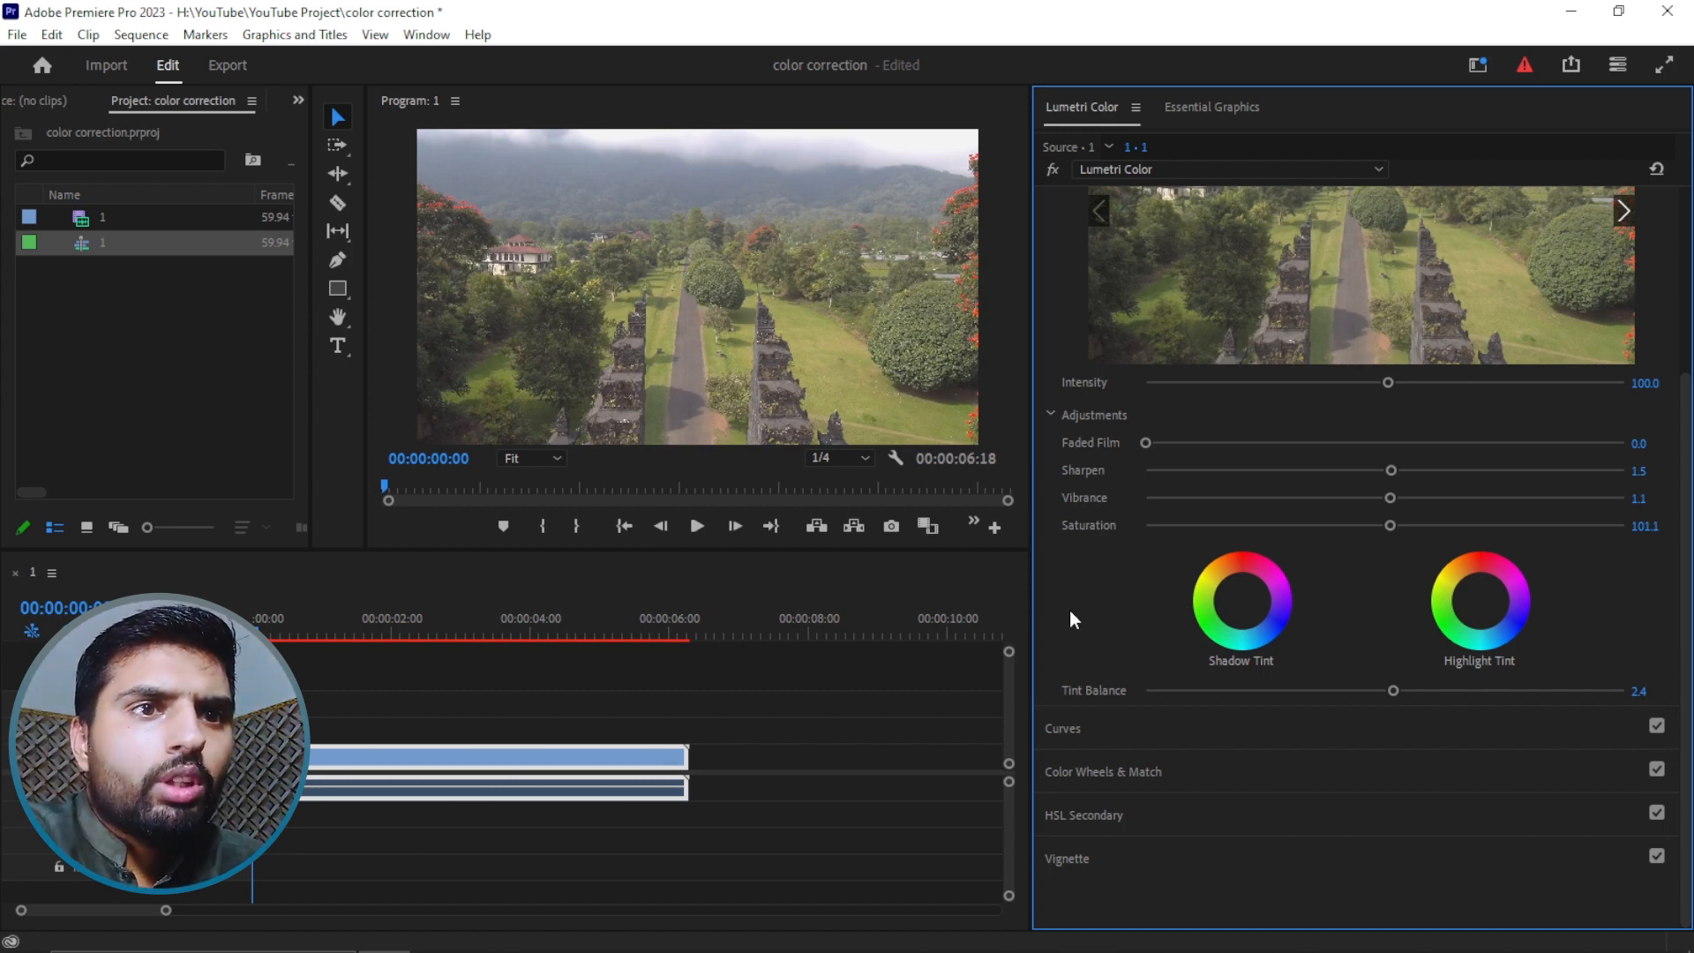
# Step: Expand the Curves section and add shadow, midtone and highlight points to the white RGB curve
pyautogui.click(1152, 727)
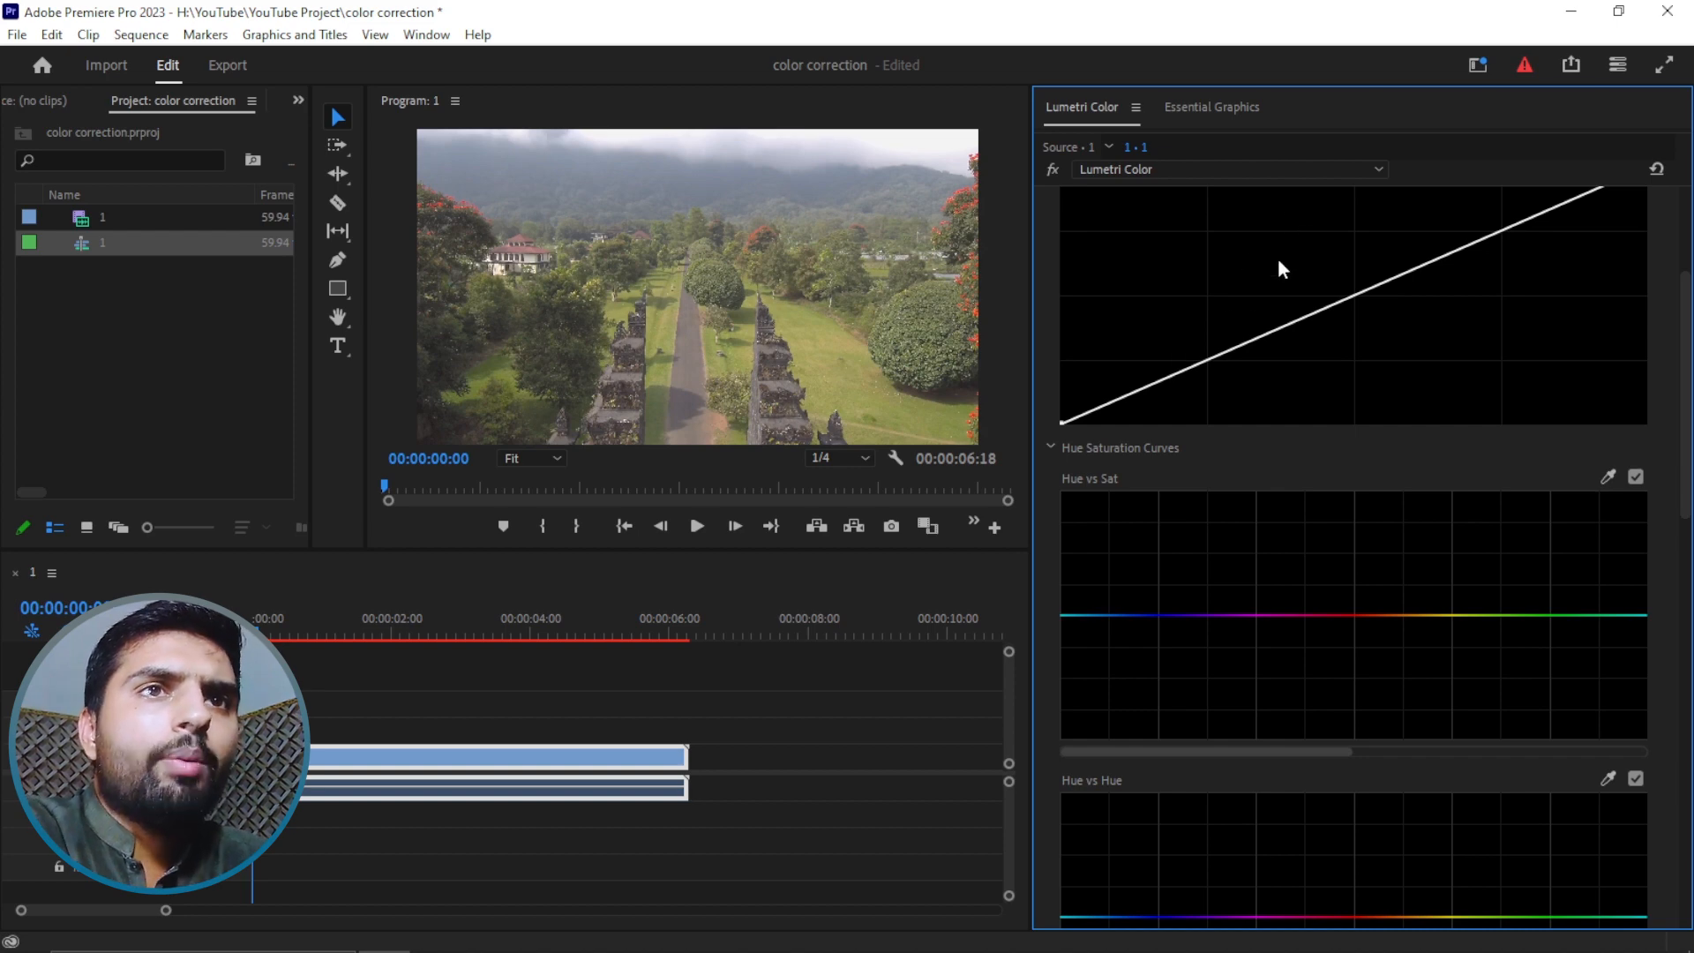
pyautogui.scroll(4, 1299, 308)
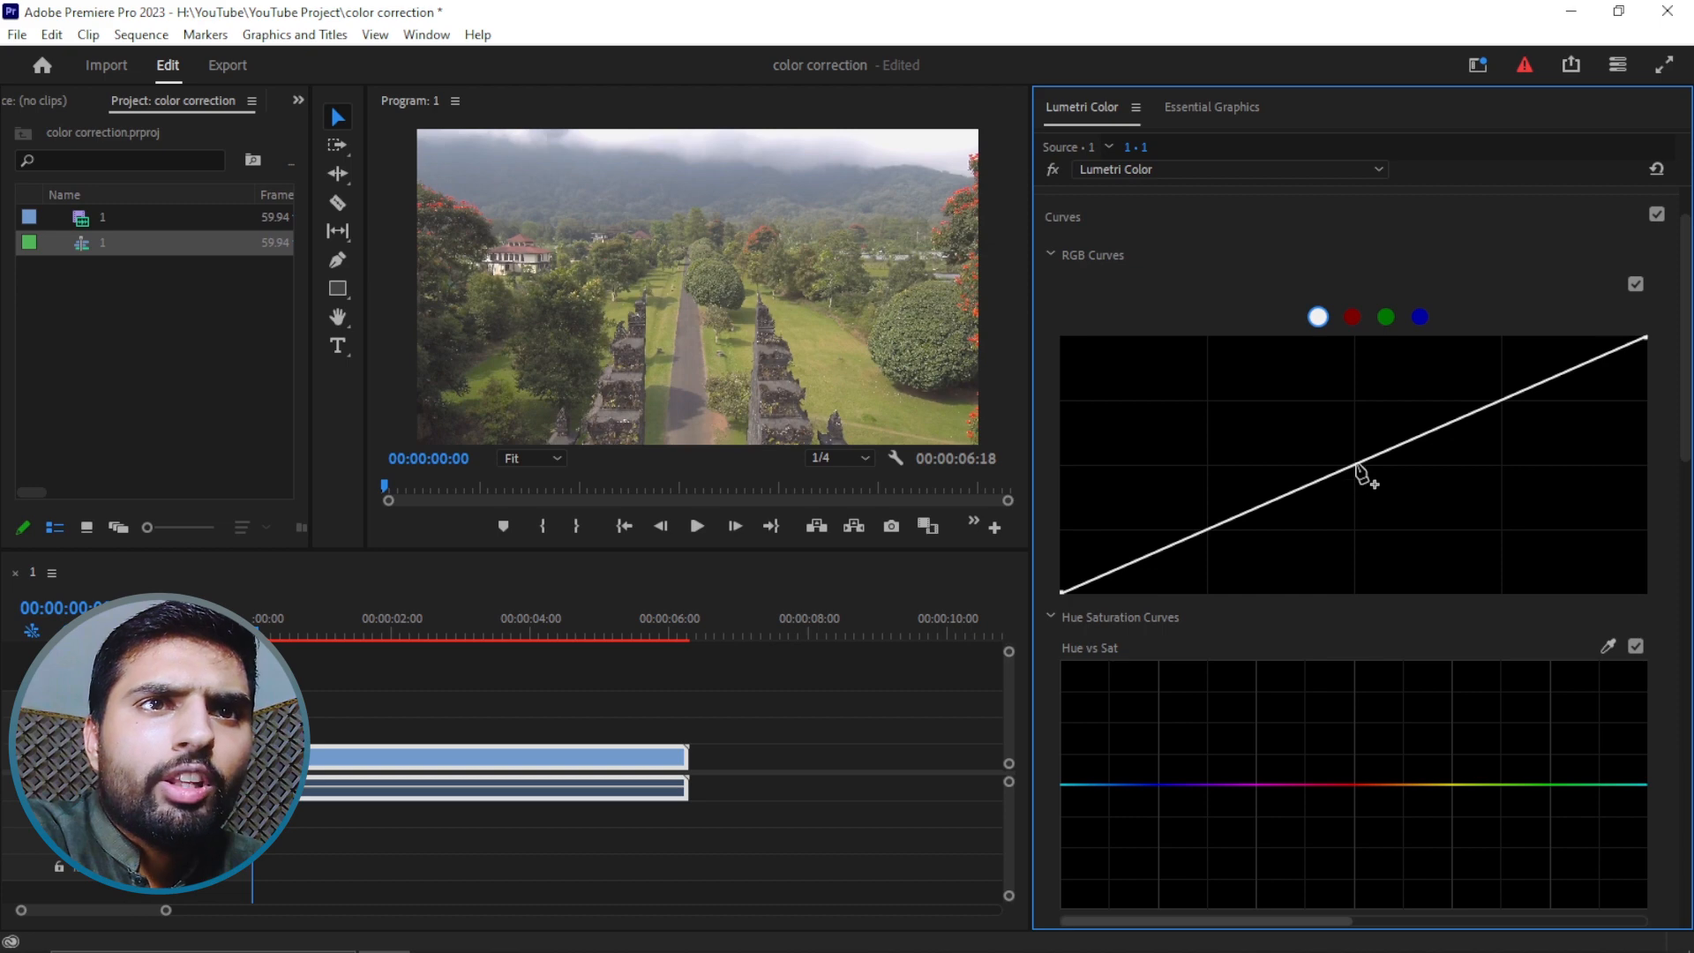
pyautogui.moveTo(1357, 465)
pyautogui.mouseDown()
pyautogui.moveTo(1410, 511)
pyautogui.moveTo(1368, 495)
pyautogui.moveTo(1330, 415)
pyautogui.moveTo(1370, 458)
pyautogui.moveTo(1356, 470)
pyautogui.mouseUp()
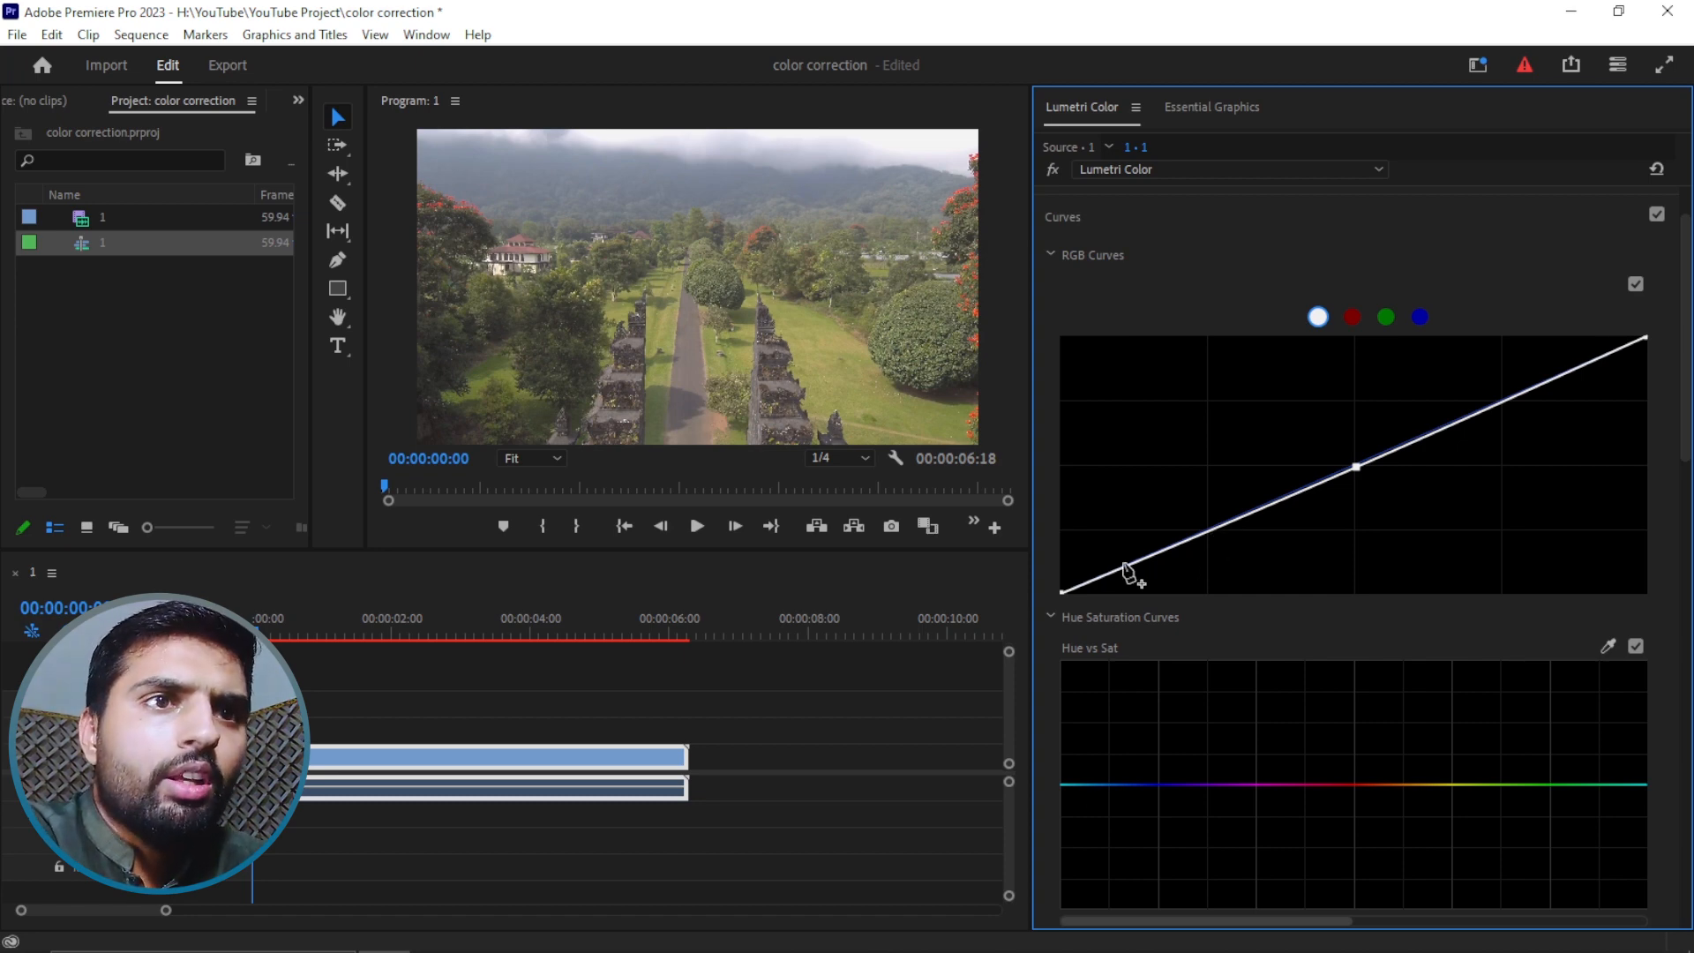
pyautogui.moveTo(1065, 597)
pyautogui.mouseDown()
pyautogui.moveTo(1216, 596)
pyautogui.moveTo(1066, 601)
pyautogui.moveTo(1050, 520)
pyautogui.moveTo(1052, 597)
pyautogui.mouseUp()
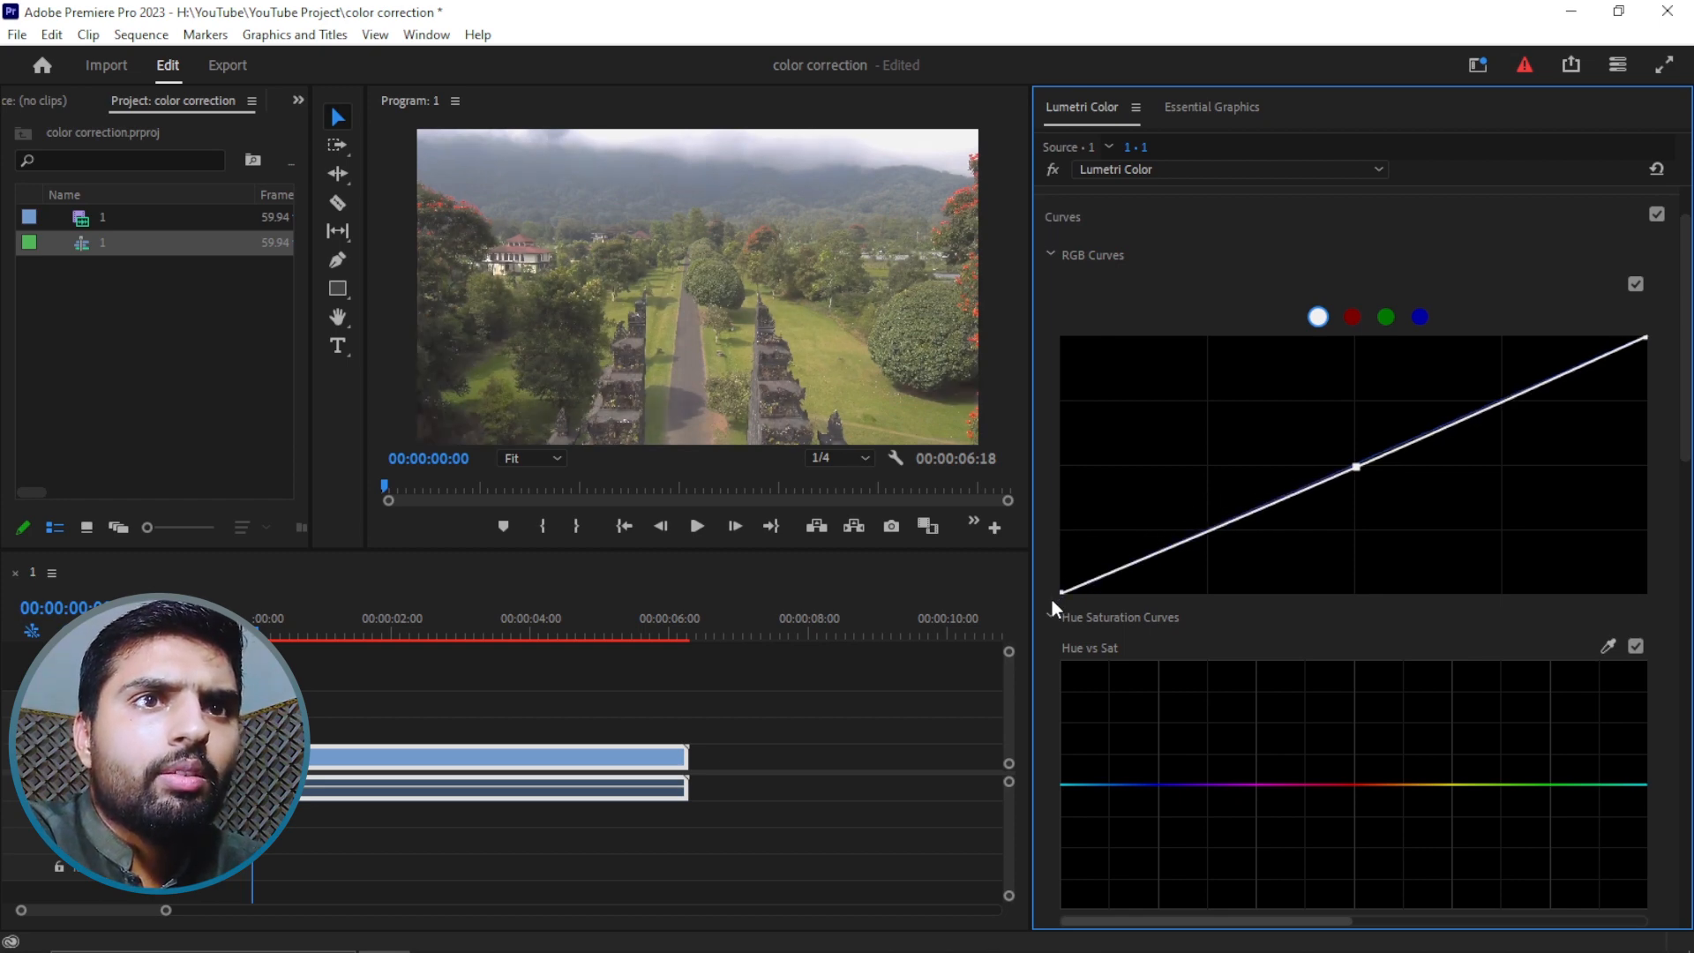
pyautogui.click(1210, 530)
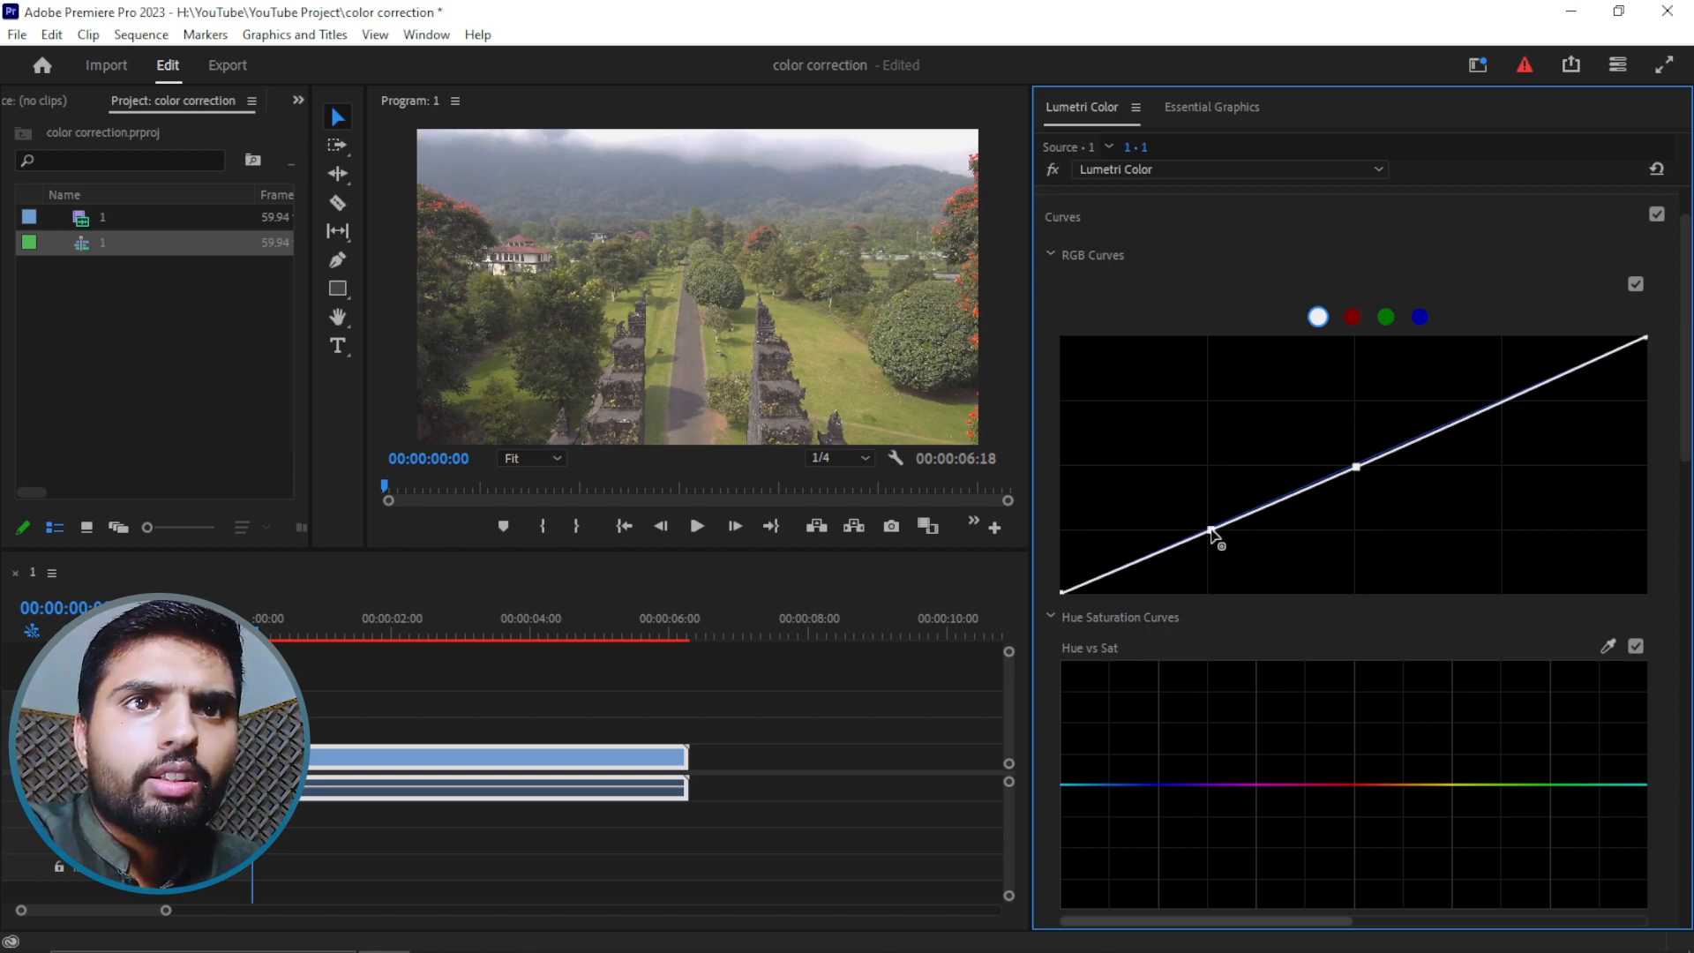
pyautogui.click(1511, 398)
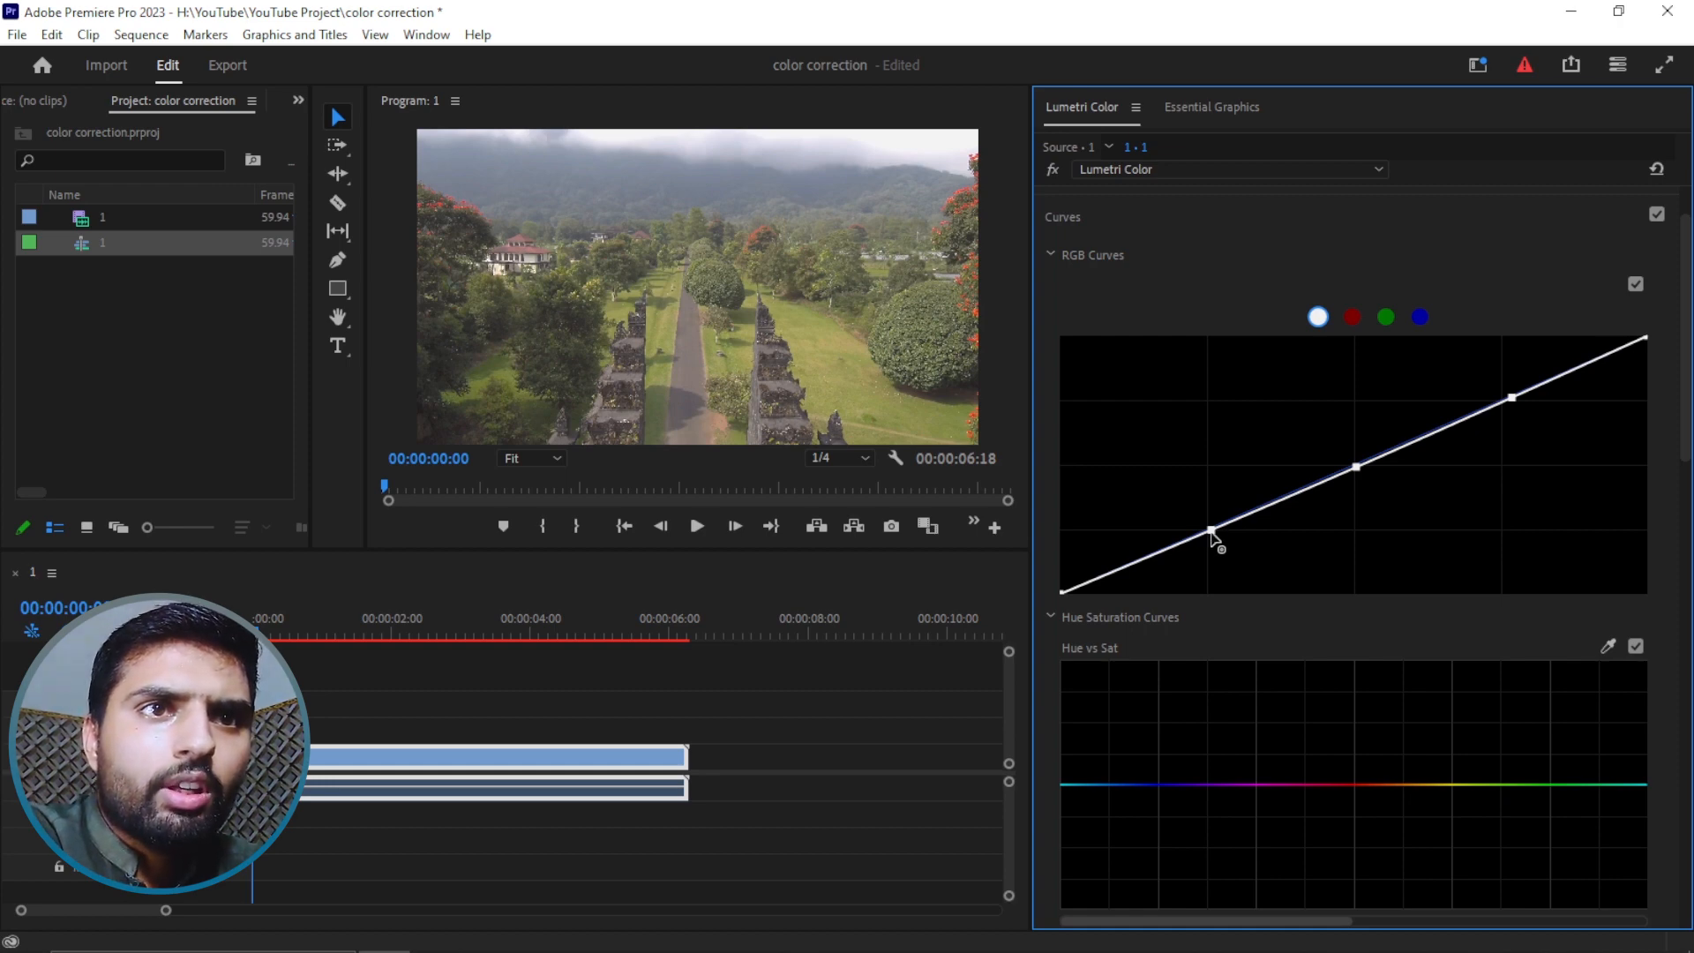
# Step: Shape the white RGB curve into an S by lowering the shadow point and raising the highlight point
pyautogui.moveTo(1212, 529); pyautogui.dragTo(1215, 544)
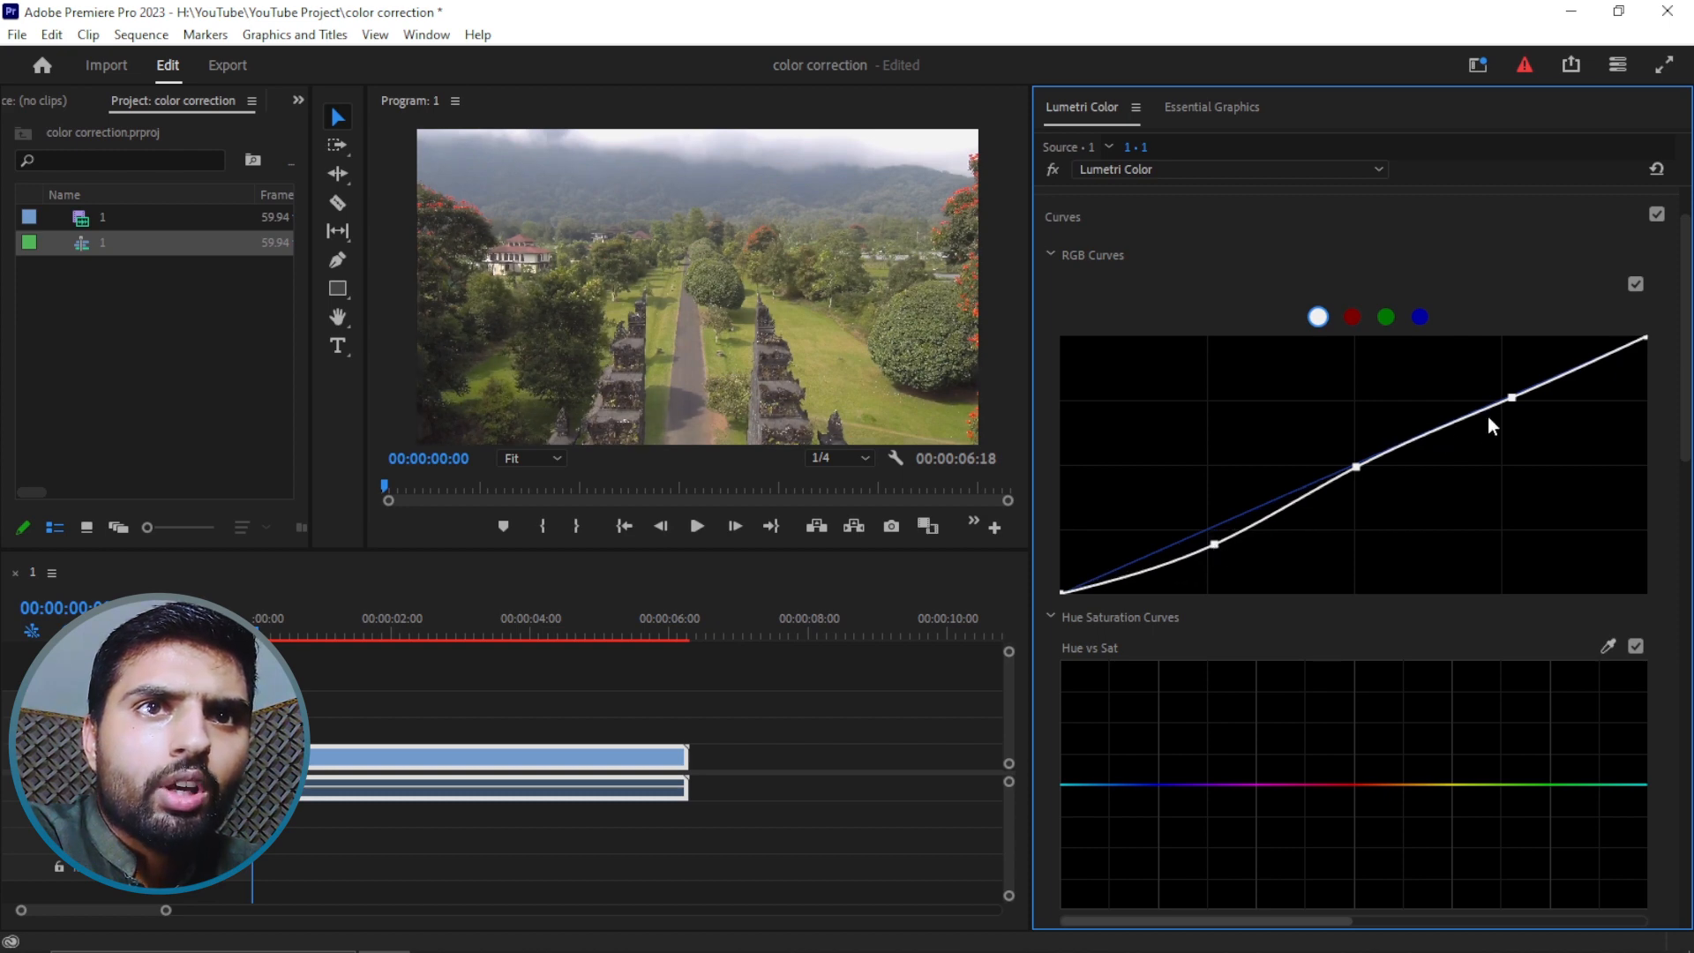
pyautogui.moveTo(1514, 400); pyautogui.dragTo(1497, 373)
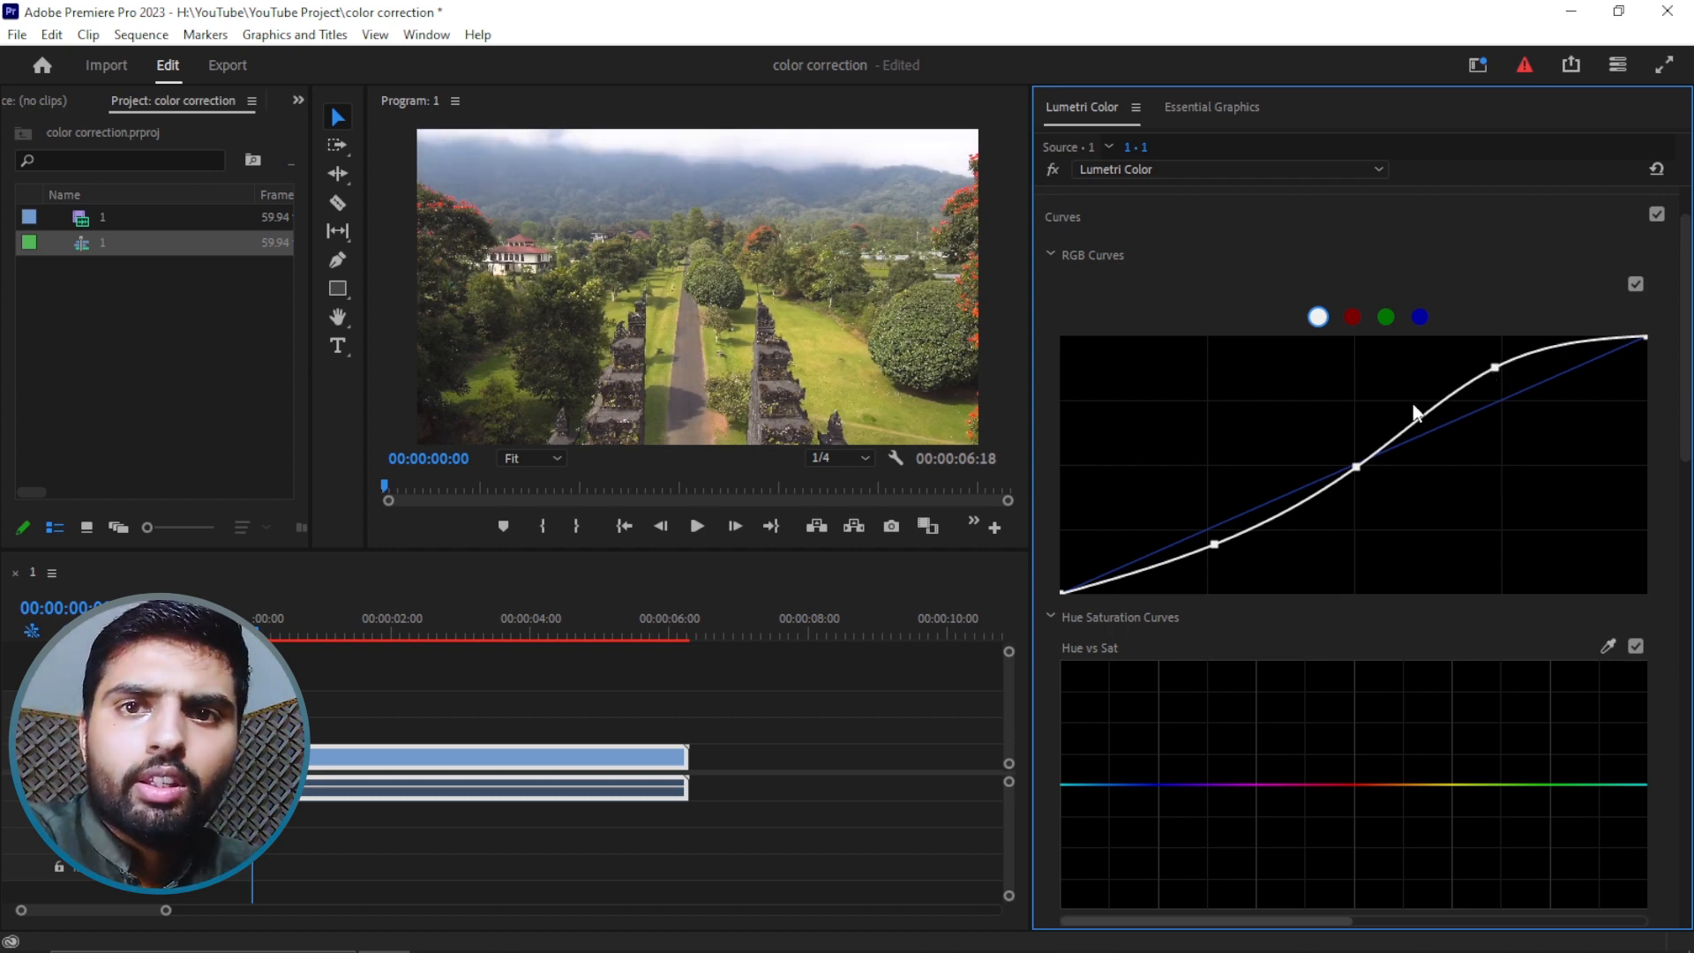
# Step: Compare the clip with the RGB Curves disabled and re-enabled, and undo the S-curve shaping
pyautogui.click(1635, 284)
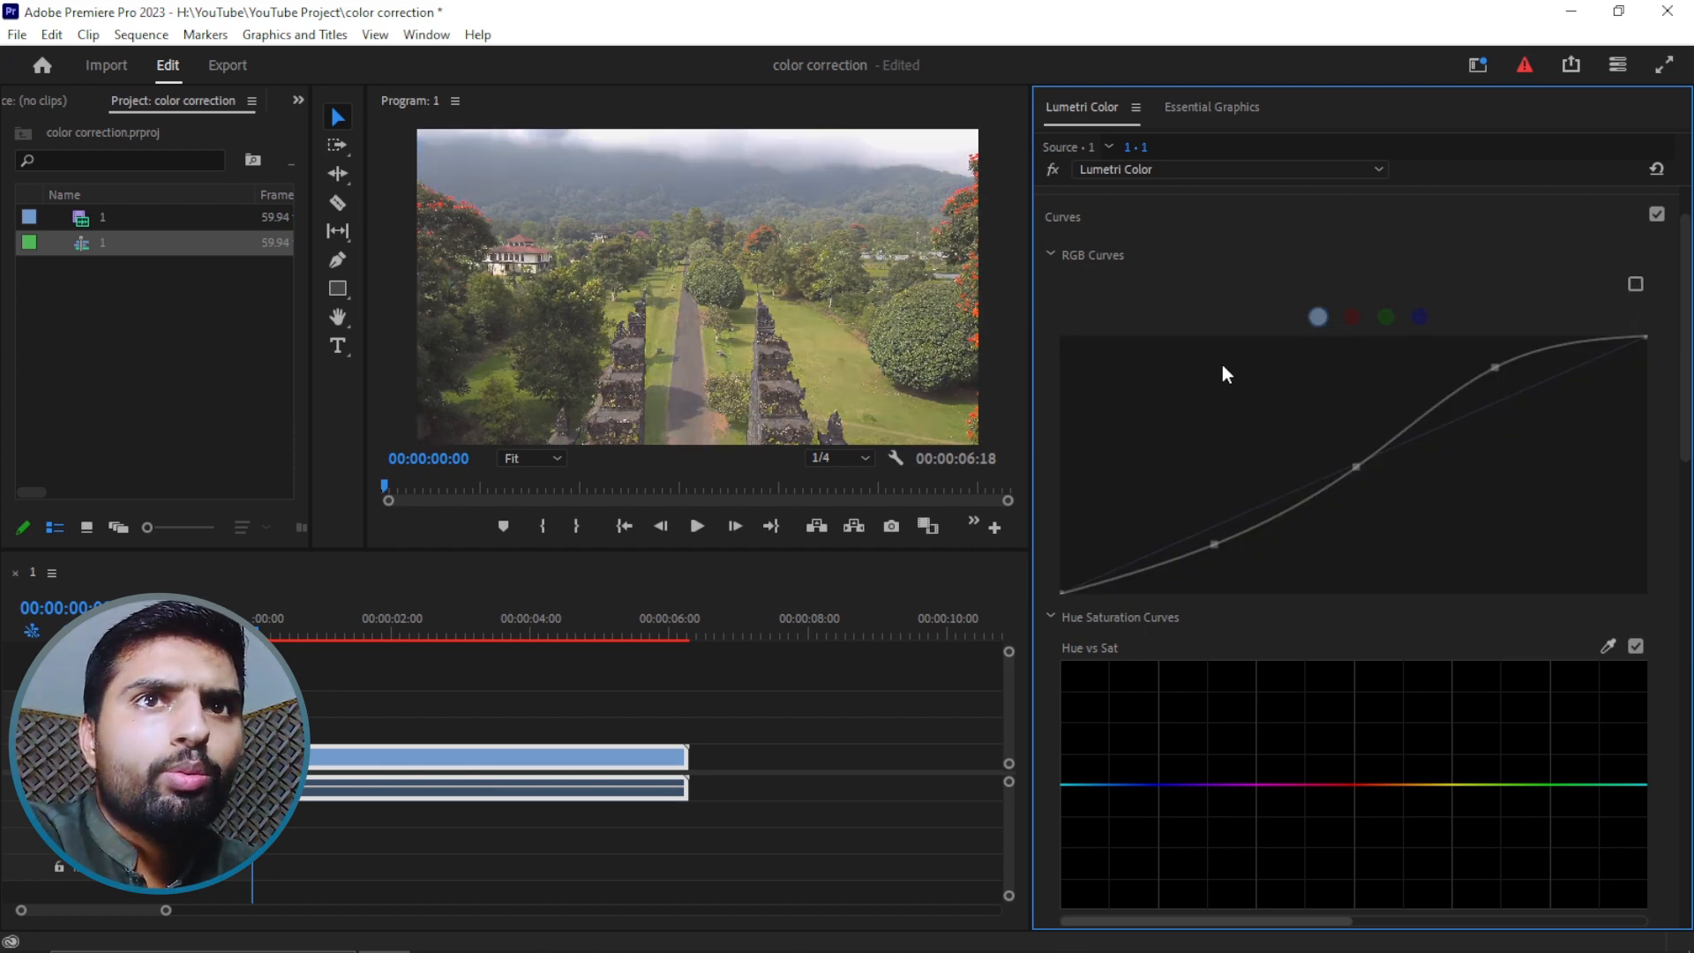
pyautogui.click(1631, 282)
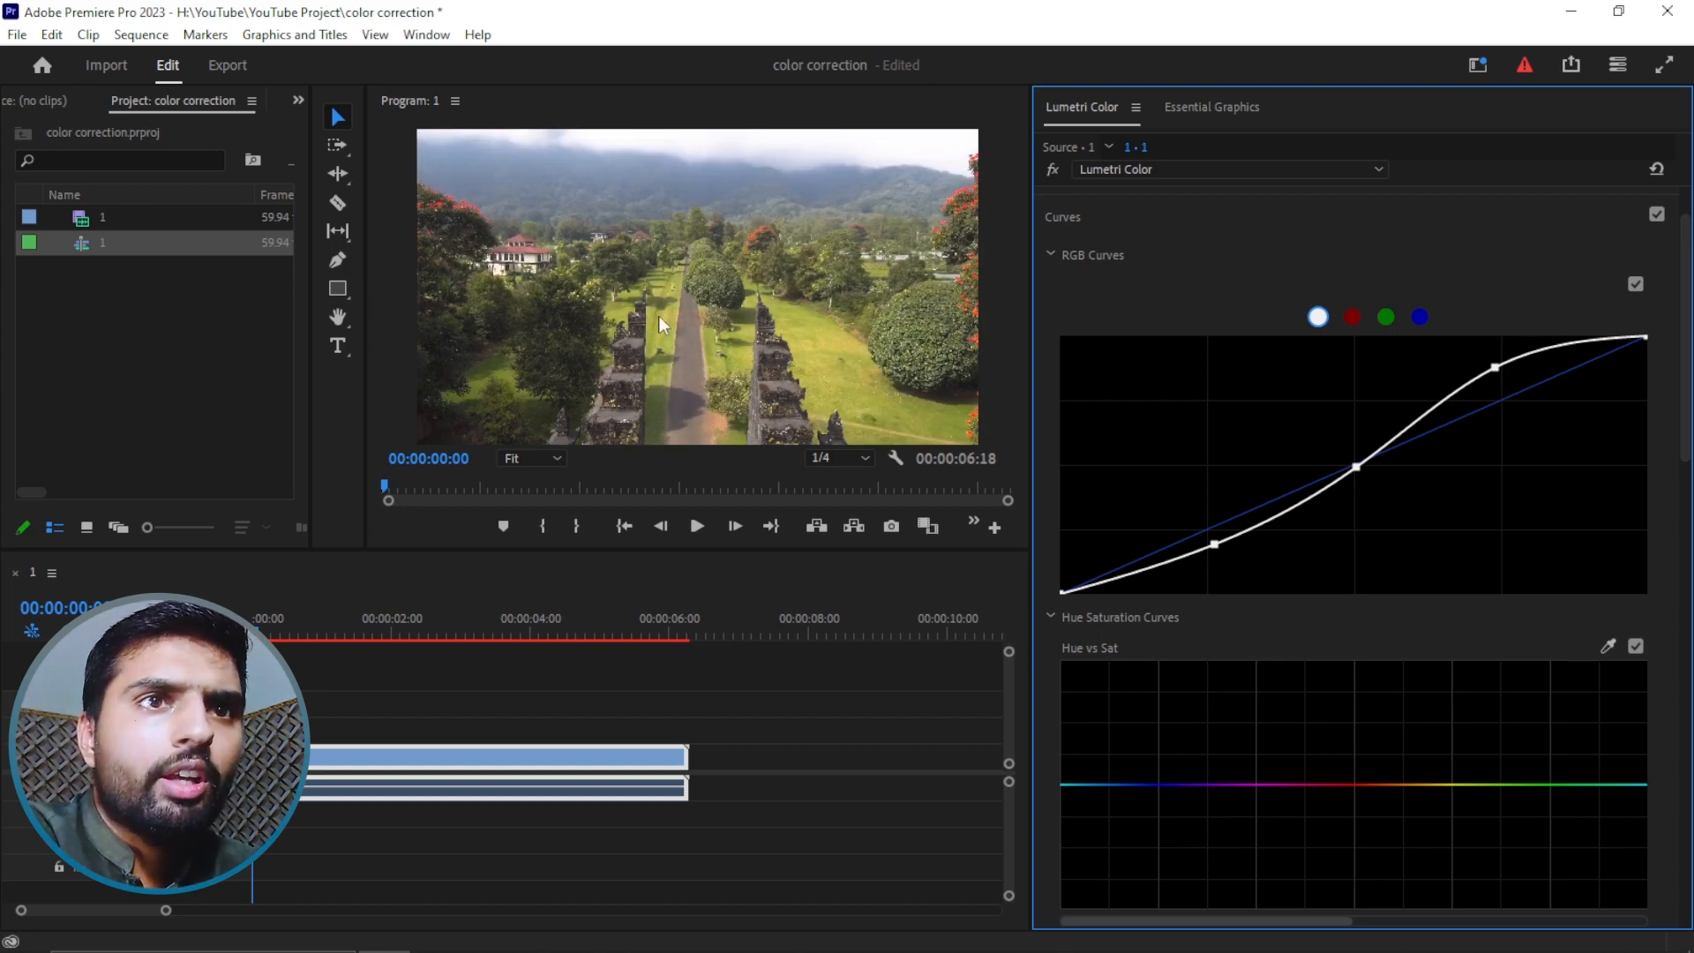
pyautogui.doubleClick(1357, 491)
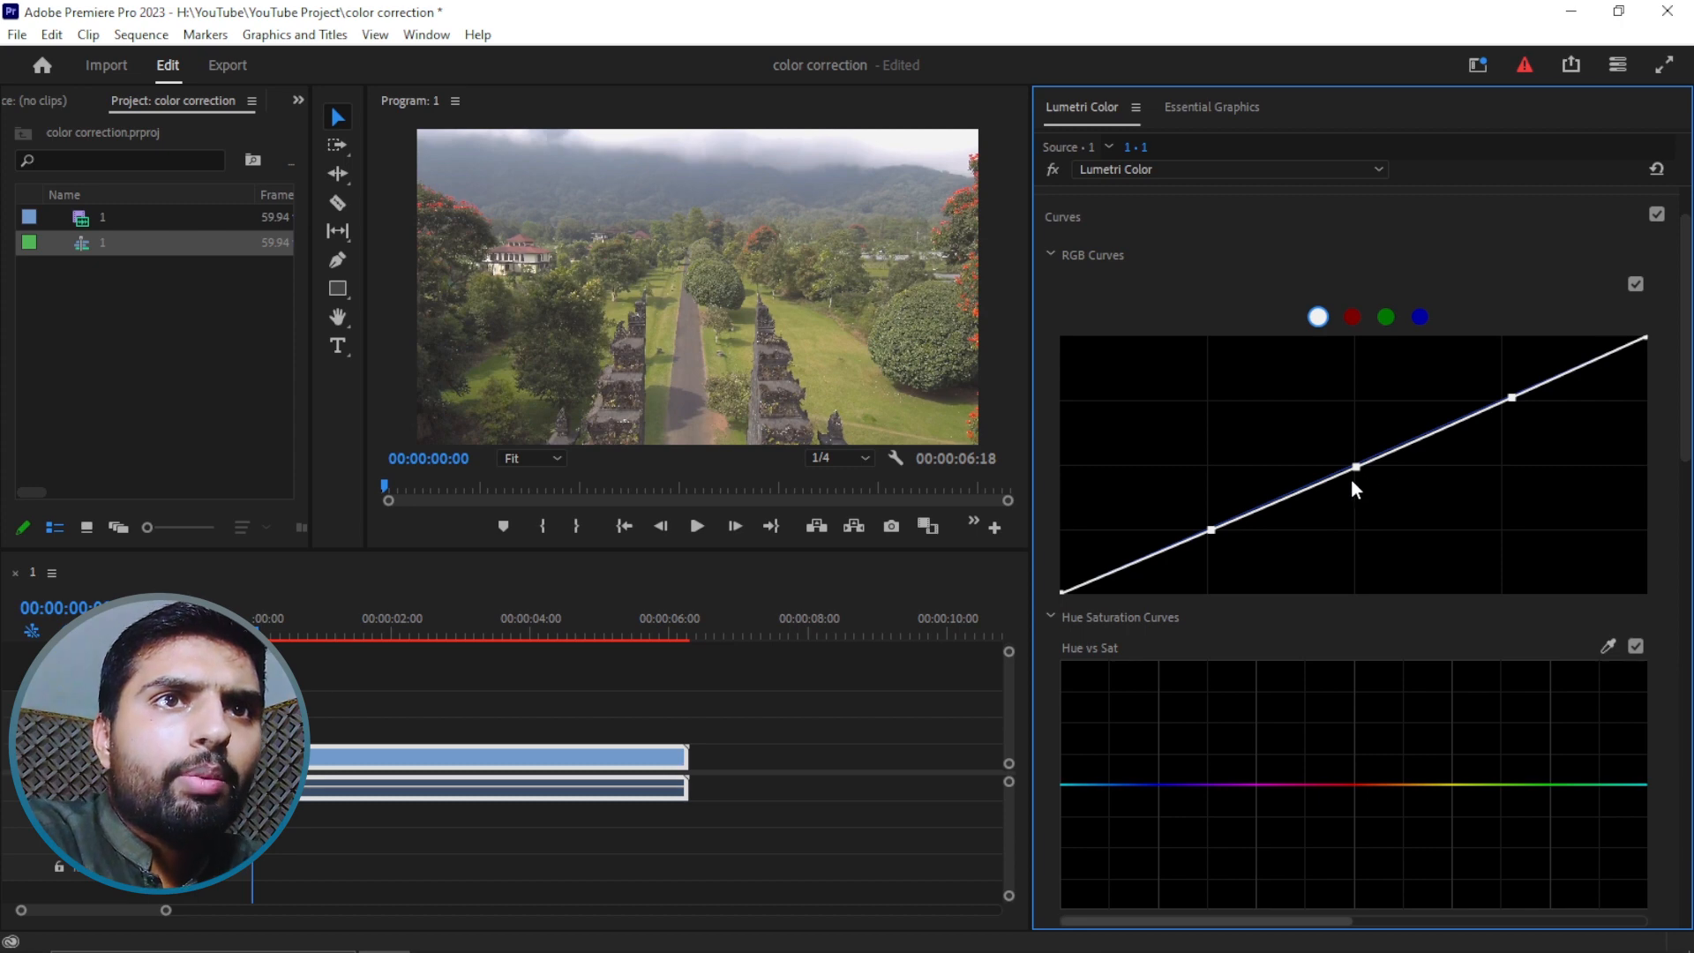
# Step: Bend the middle of the red RGB curve well below the diagonal and bring it up above the diagonal
pyautogui.click(1353, 319)
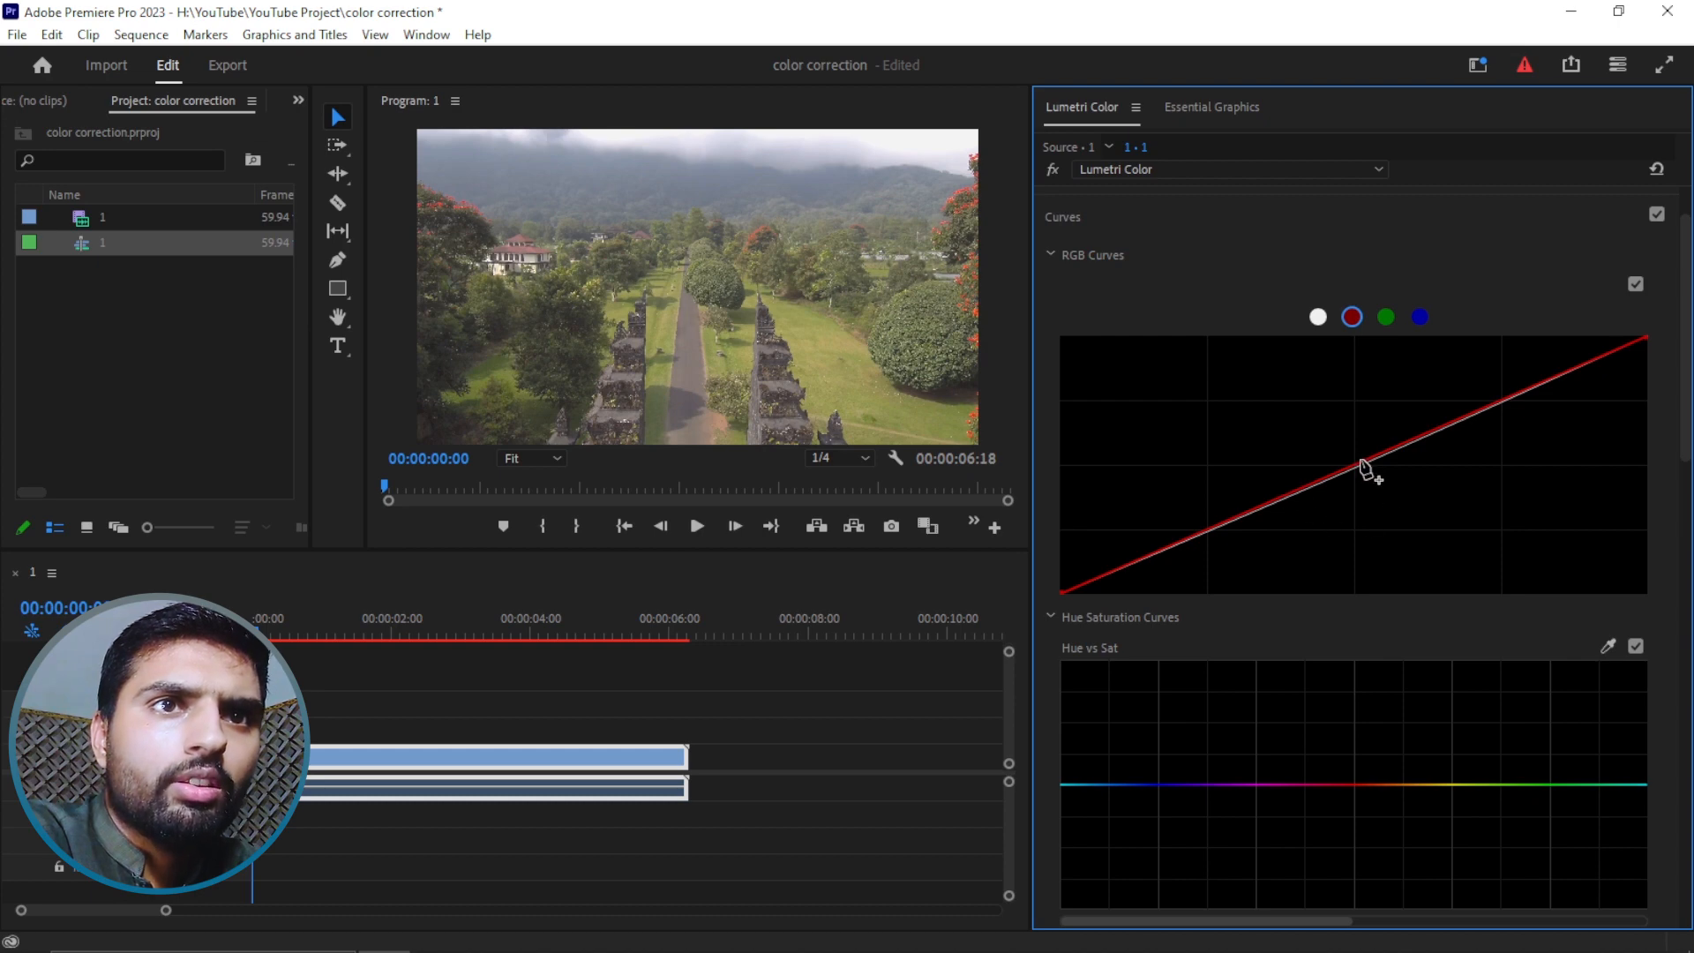
pyautogui.moveTo(1365, 480); pyautogui.dragTo(1390, 513)
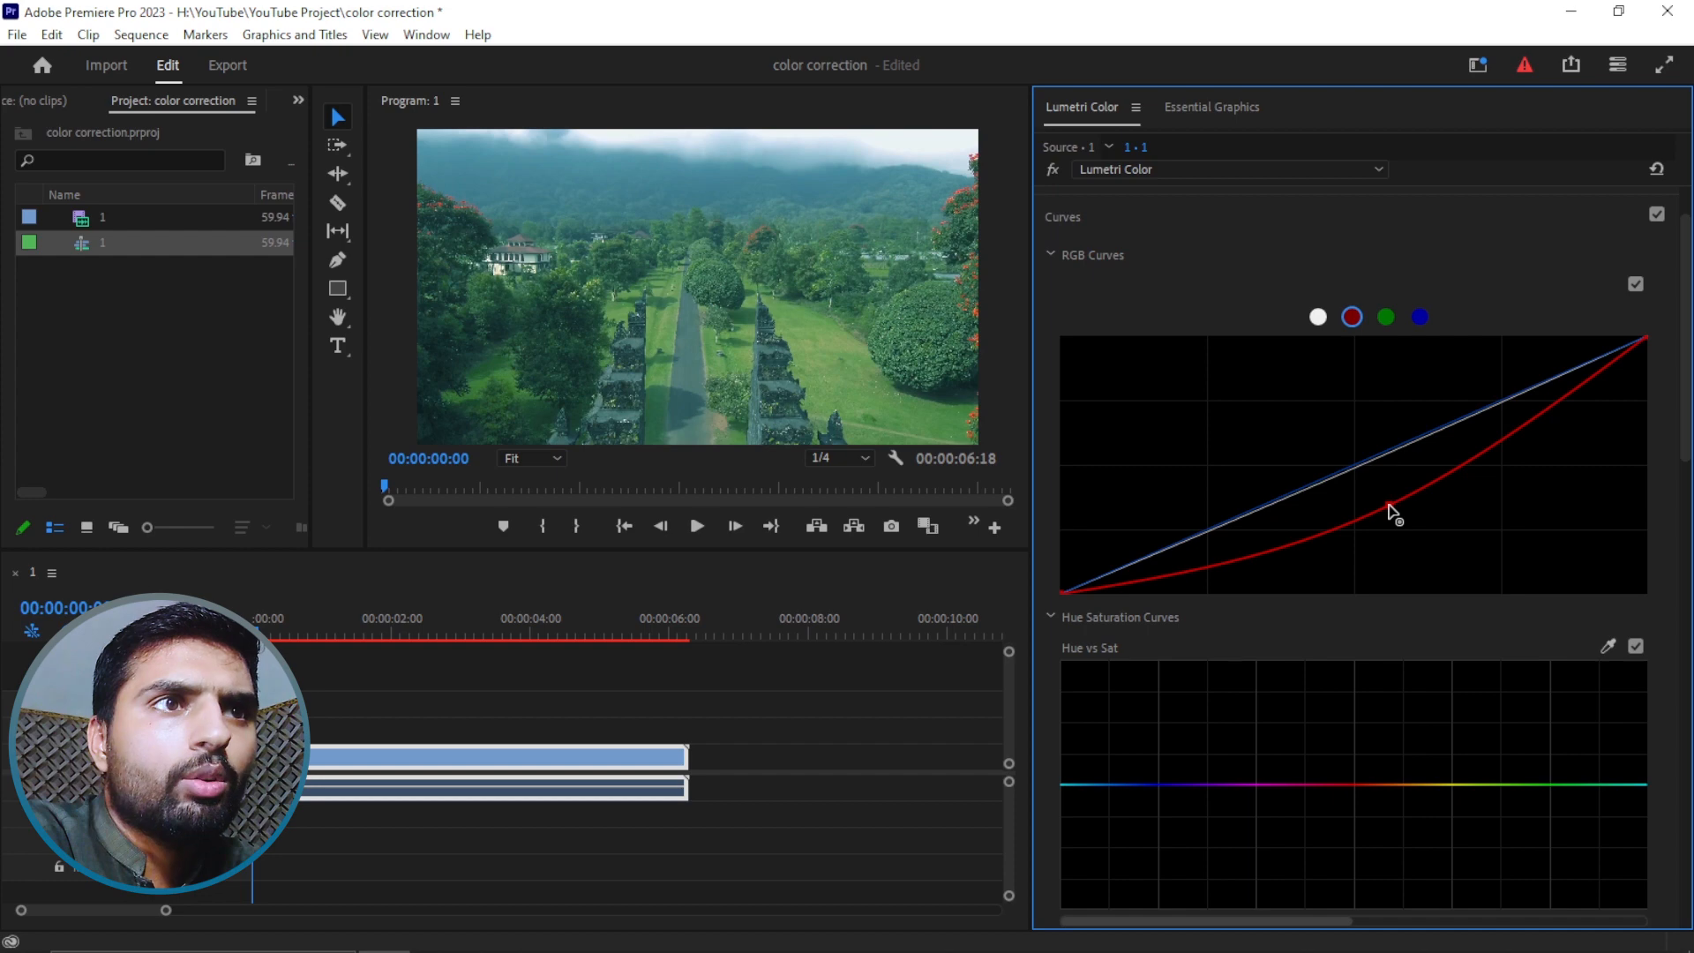
pyautogui.moveTo(1390, 512); pyautogui.dragTo(1386, 506)
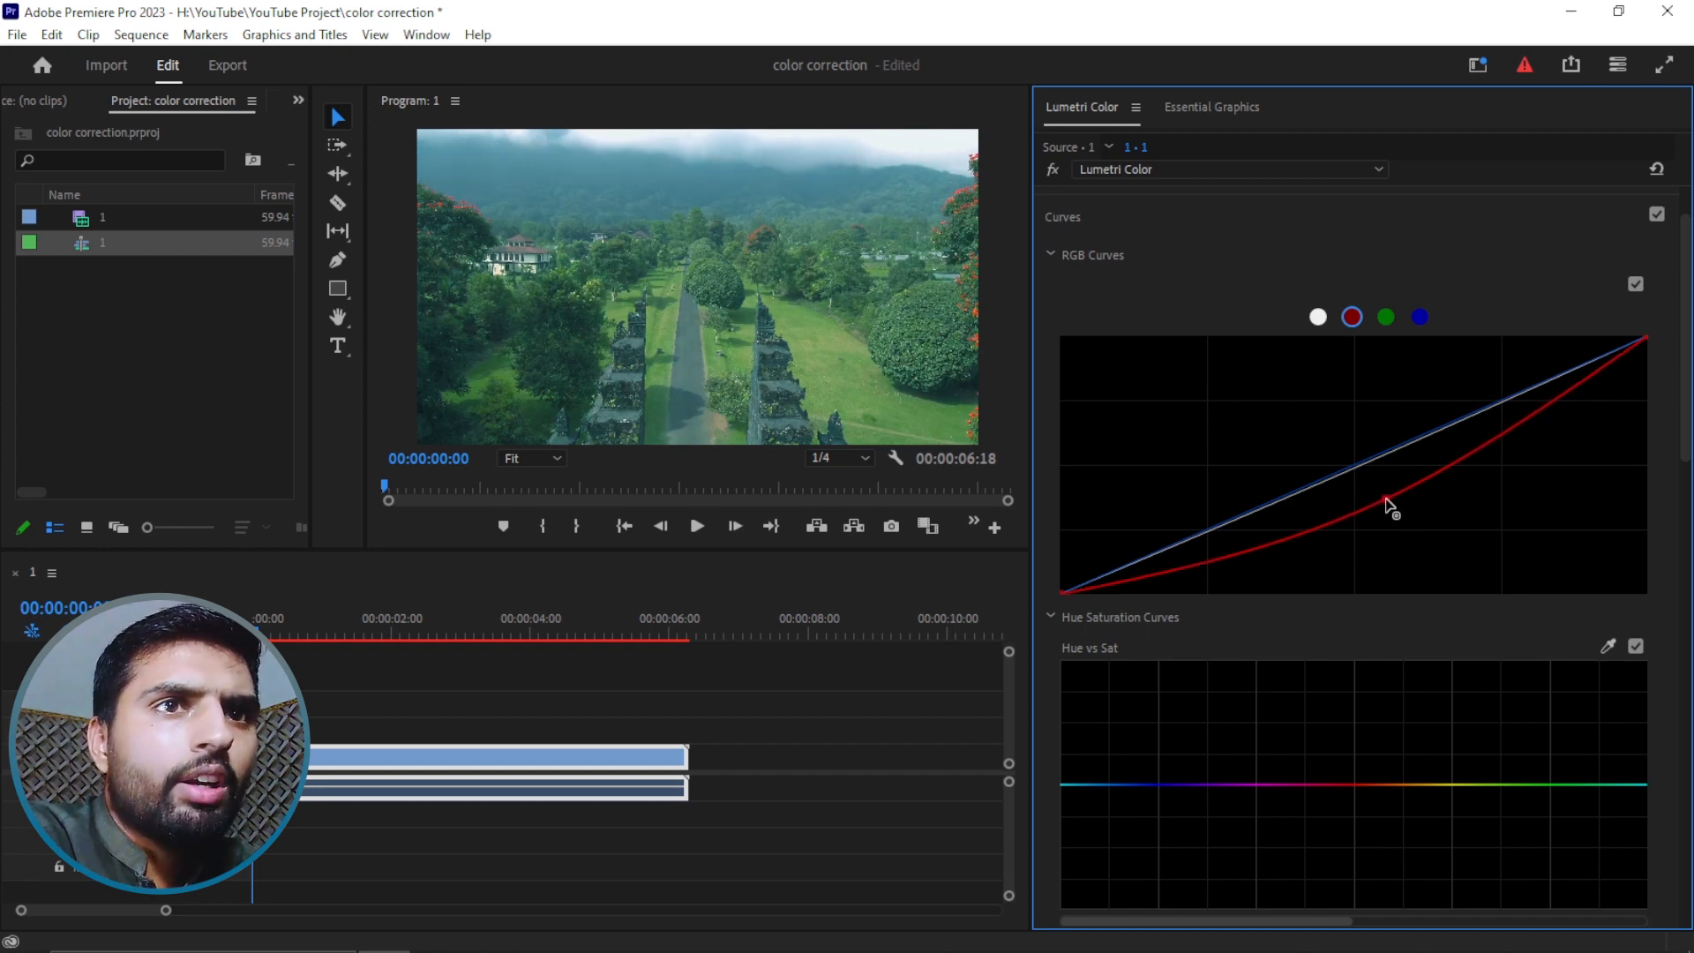
pyautogui.moveTo(1386, 506); pyautogui.dragTo(1335, 420)
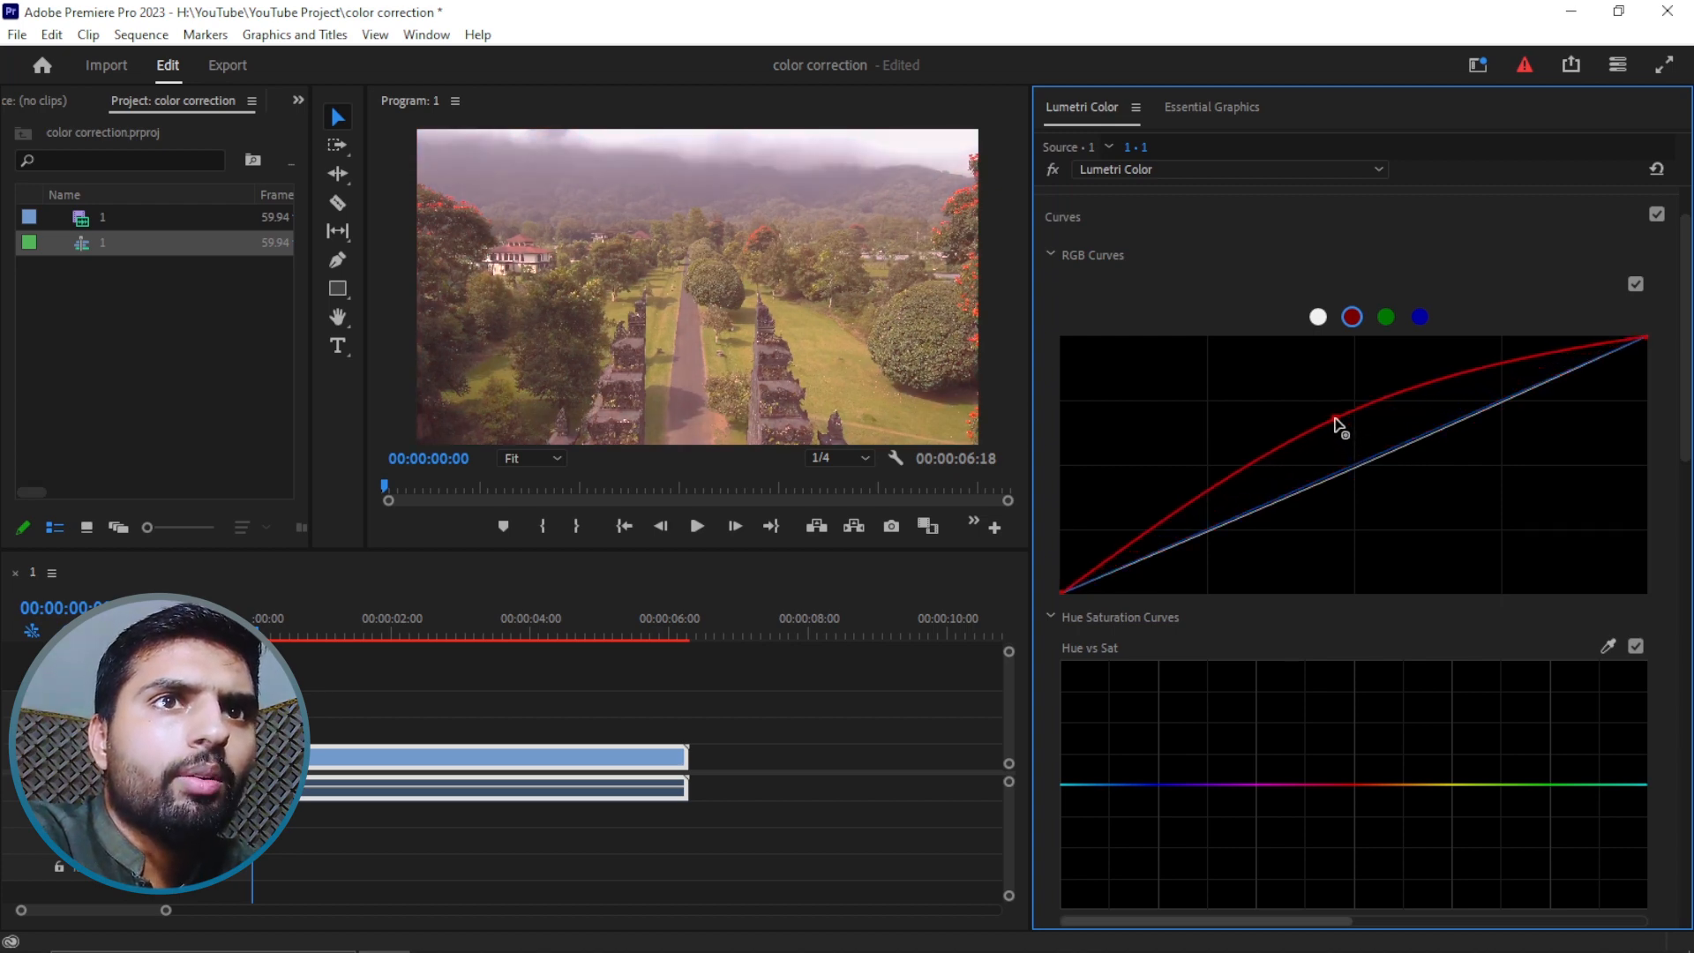
# Step: Raise the middle of the green RGB curve and undo the red and green curve changes
pyautogui.click(1385, 319)
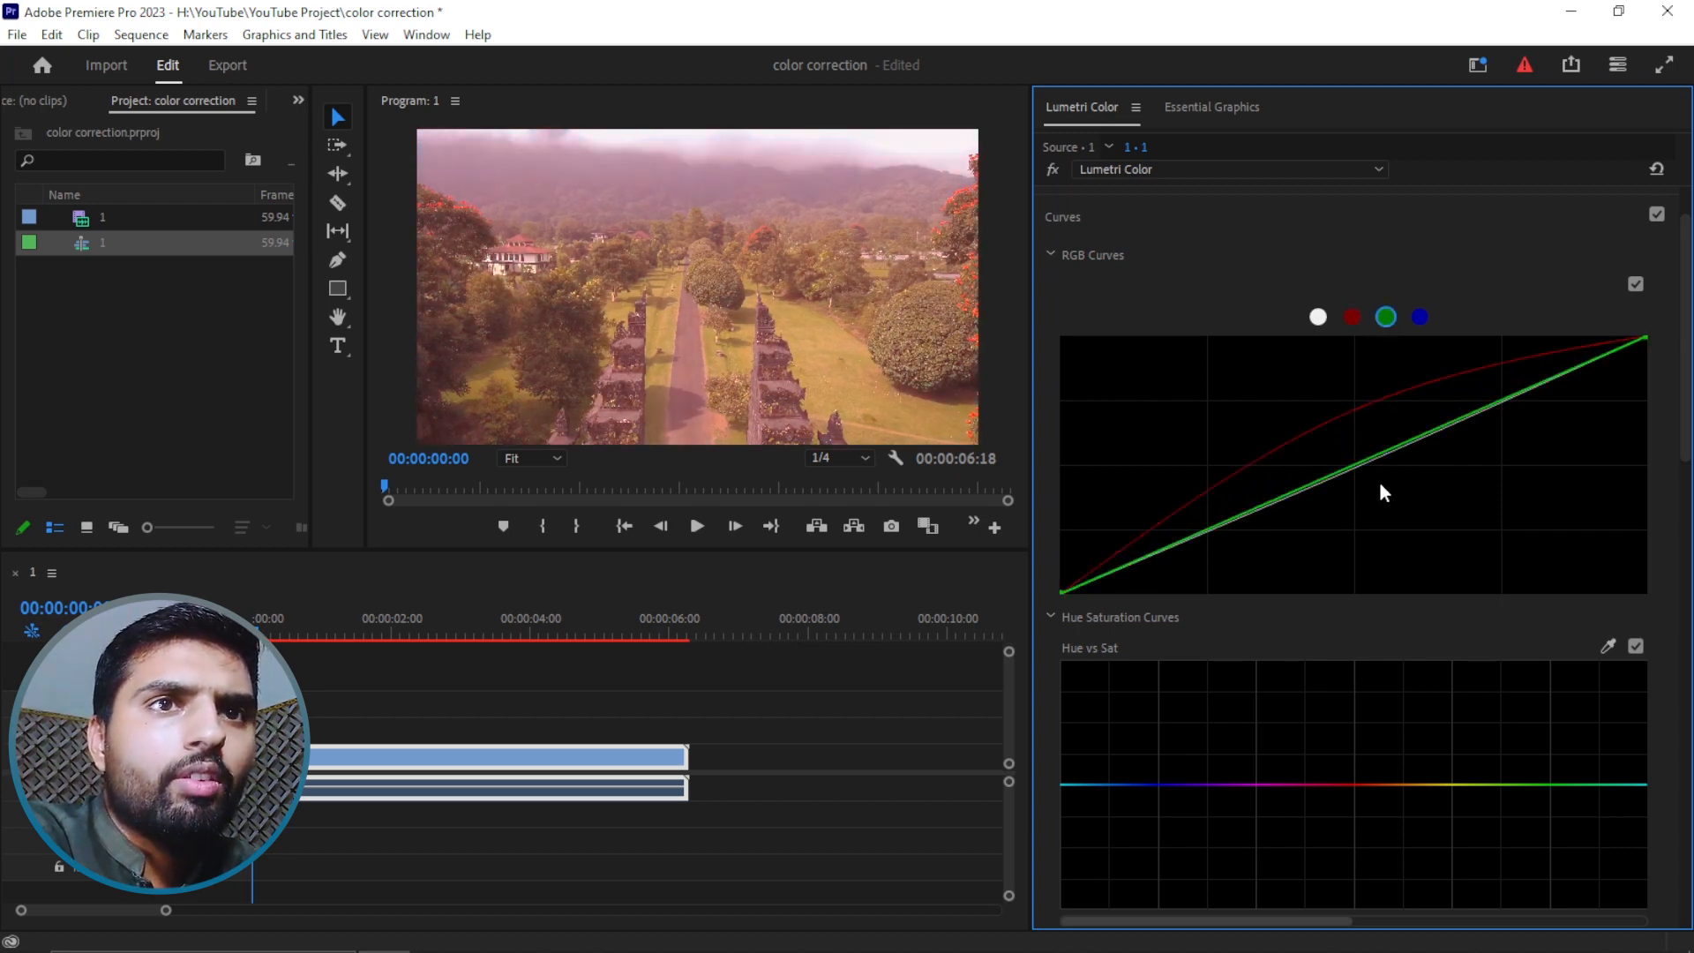
pyautogui.moveTo(1367, 459); pyautogui.dragTo(1352, 429)
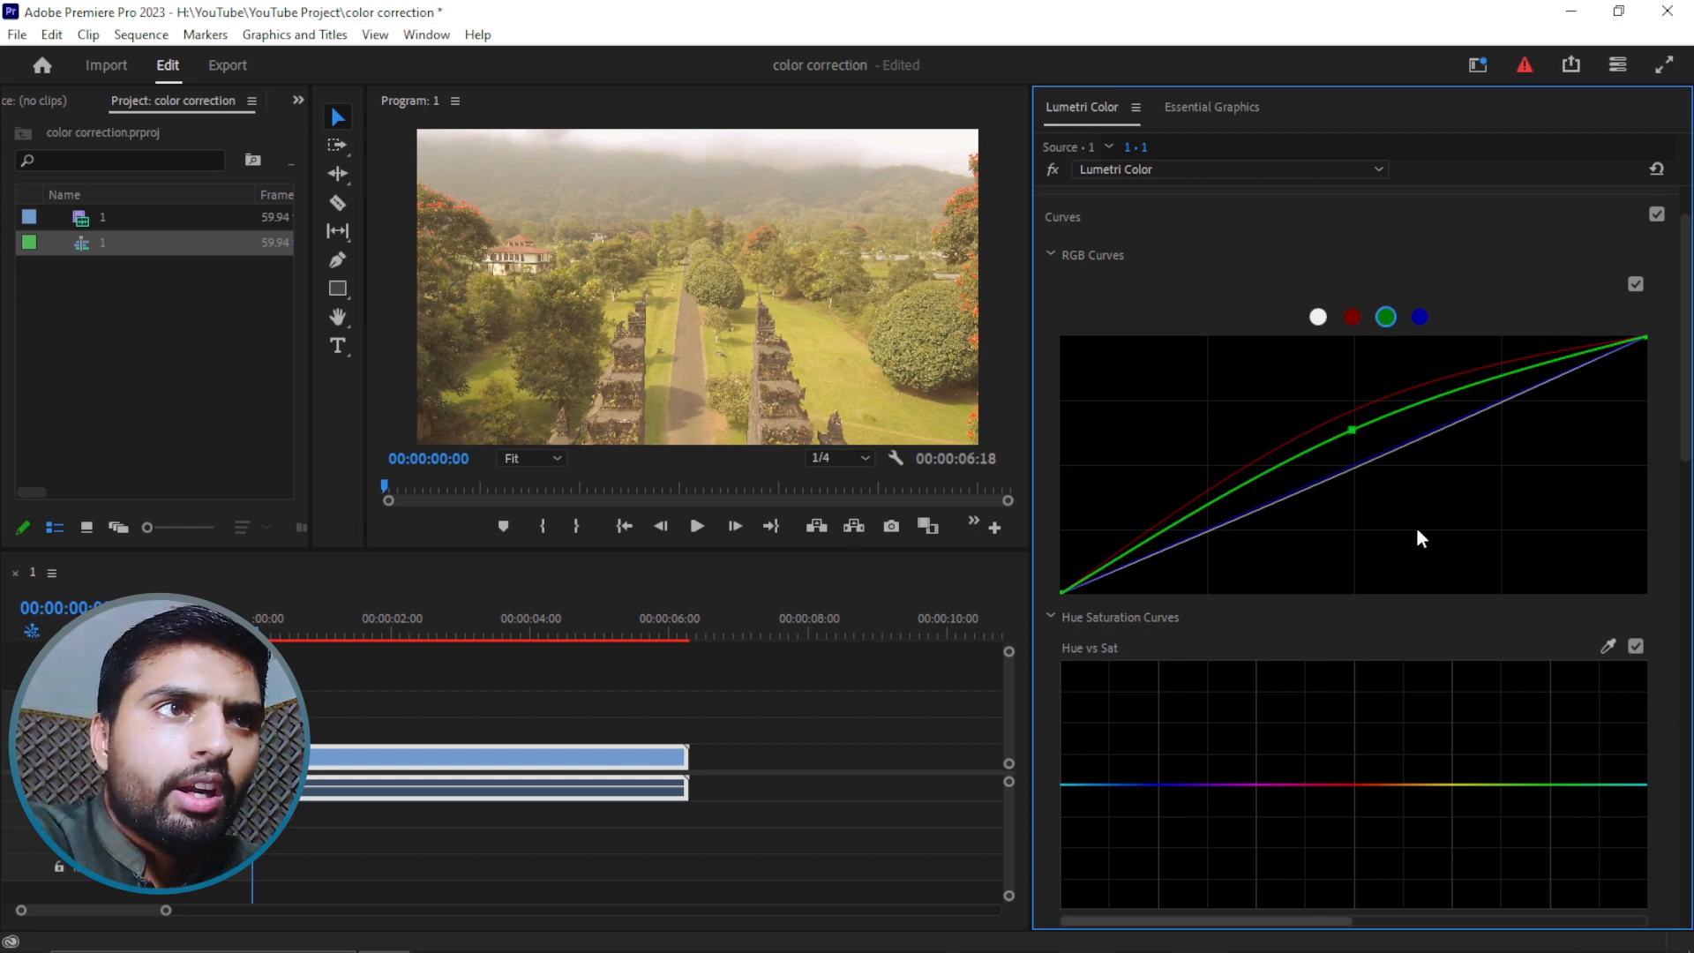
pyautogui.hotkey('ctrl', 'z')
pyautogui.hotkey('ctrl', 'z')
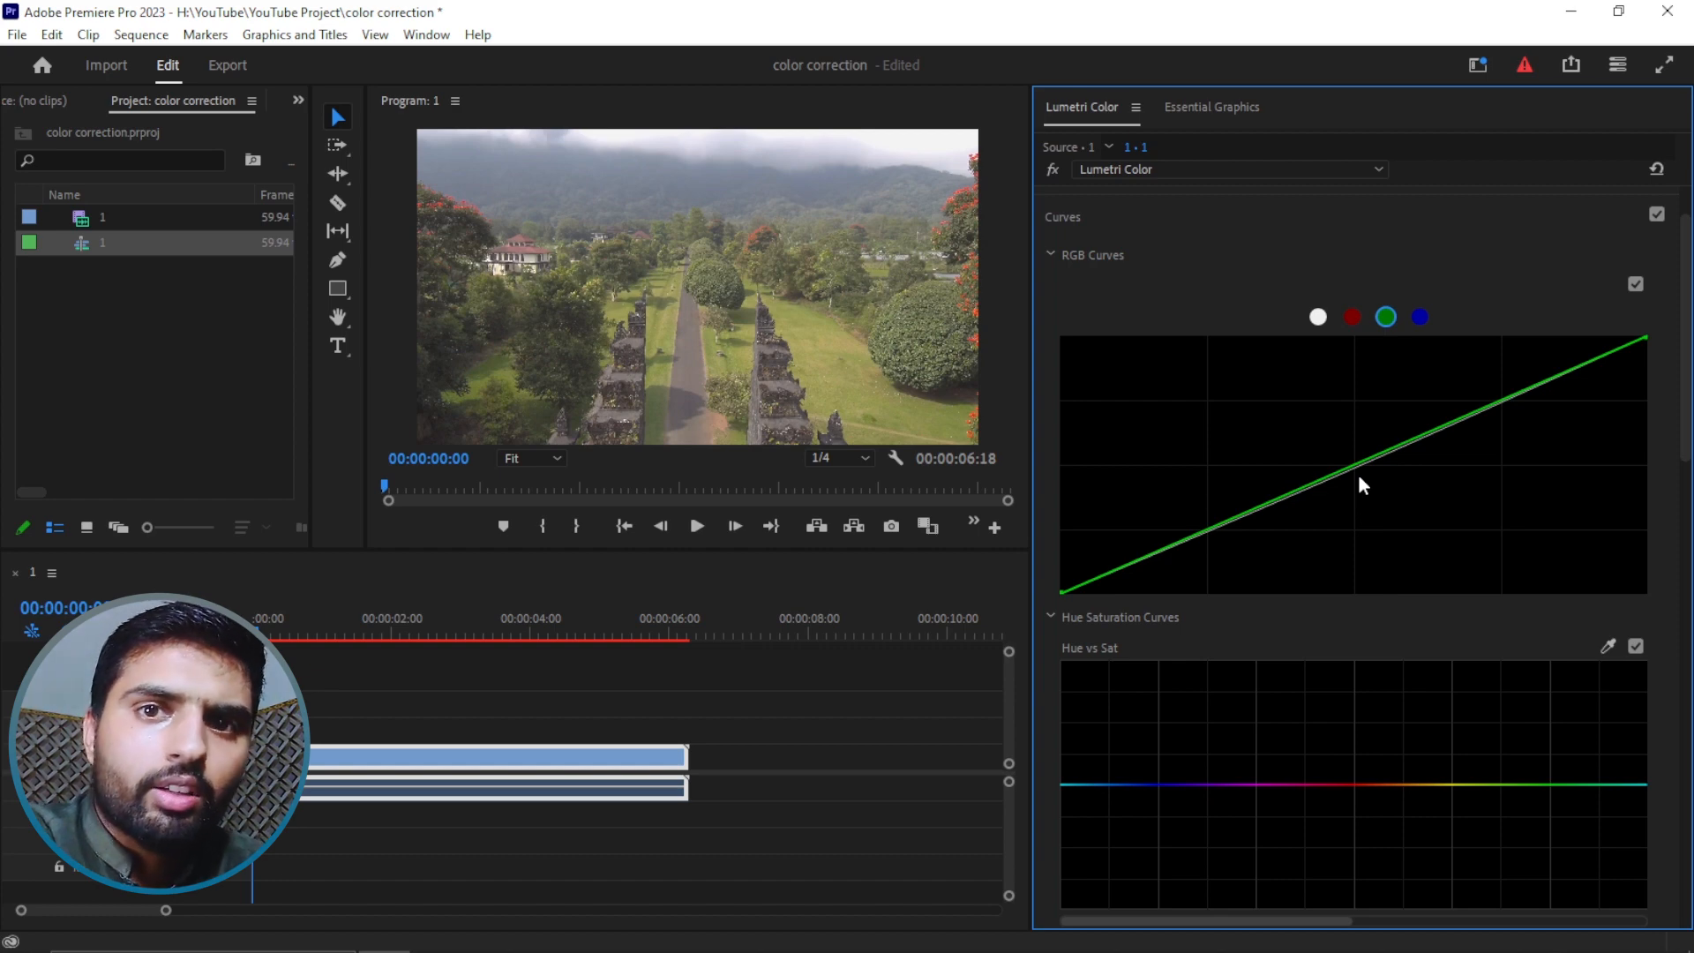
# Step: Sample the round tree's green for the Hue vs Sat curve and try lowering that hue's saturation
pyautogui.scroll(-4, 1360, 477)
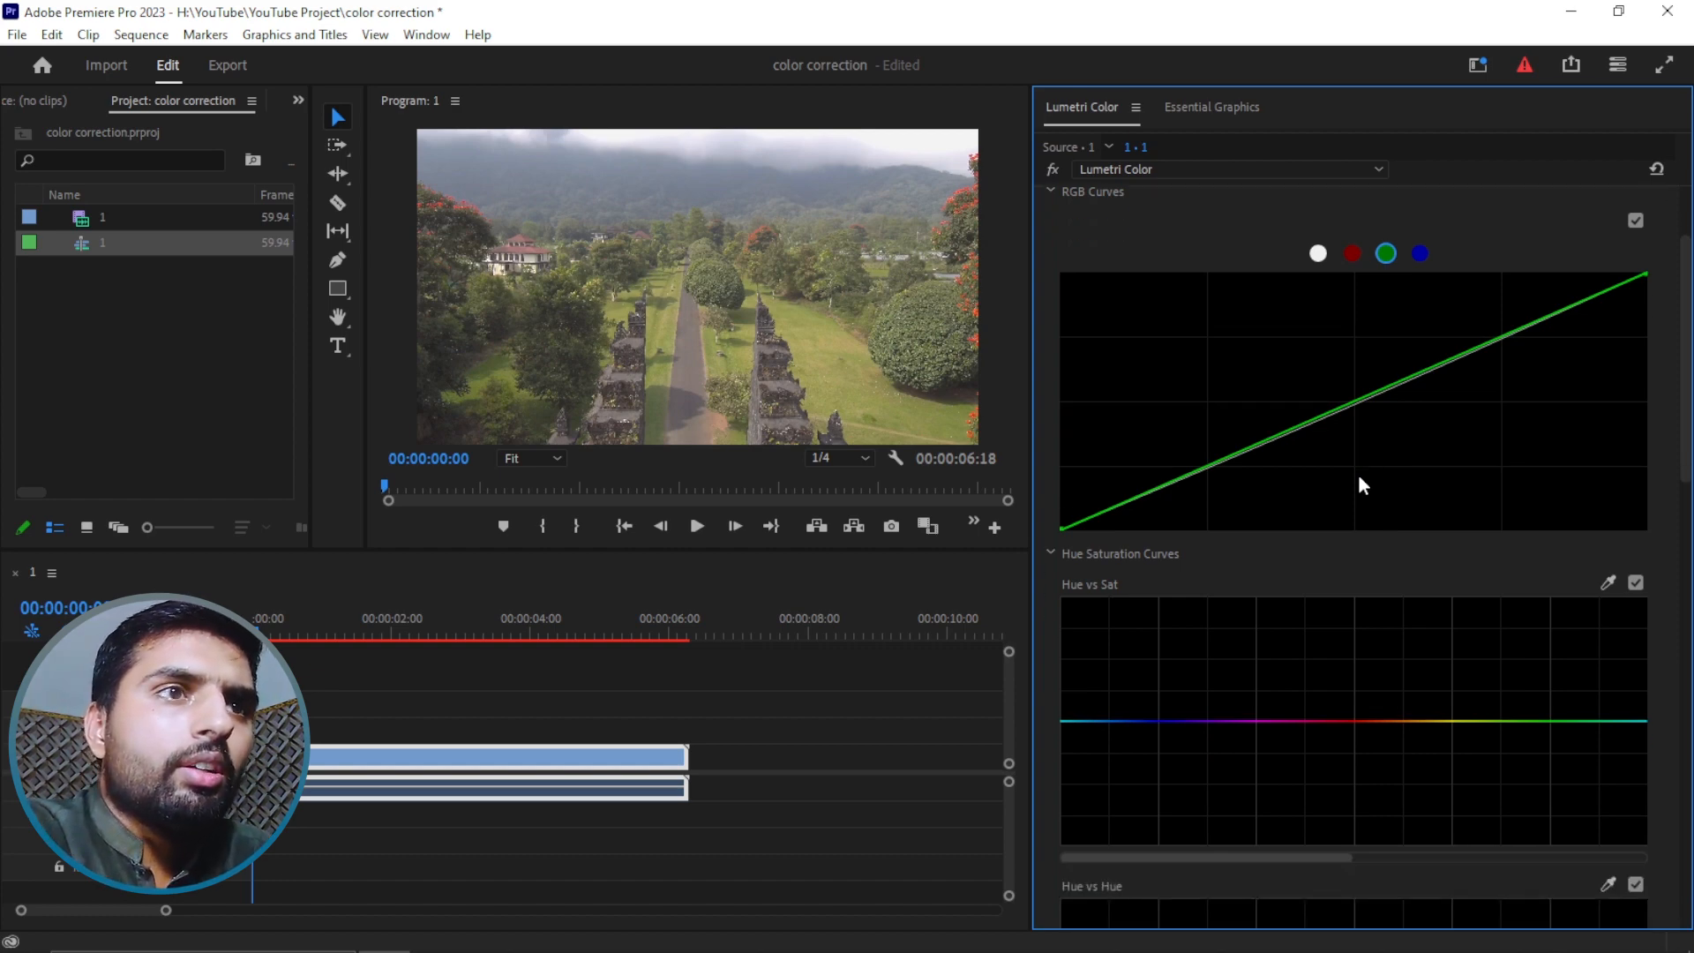
pyautogui.scroll(-2, 1358, 474)
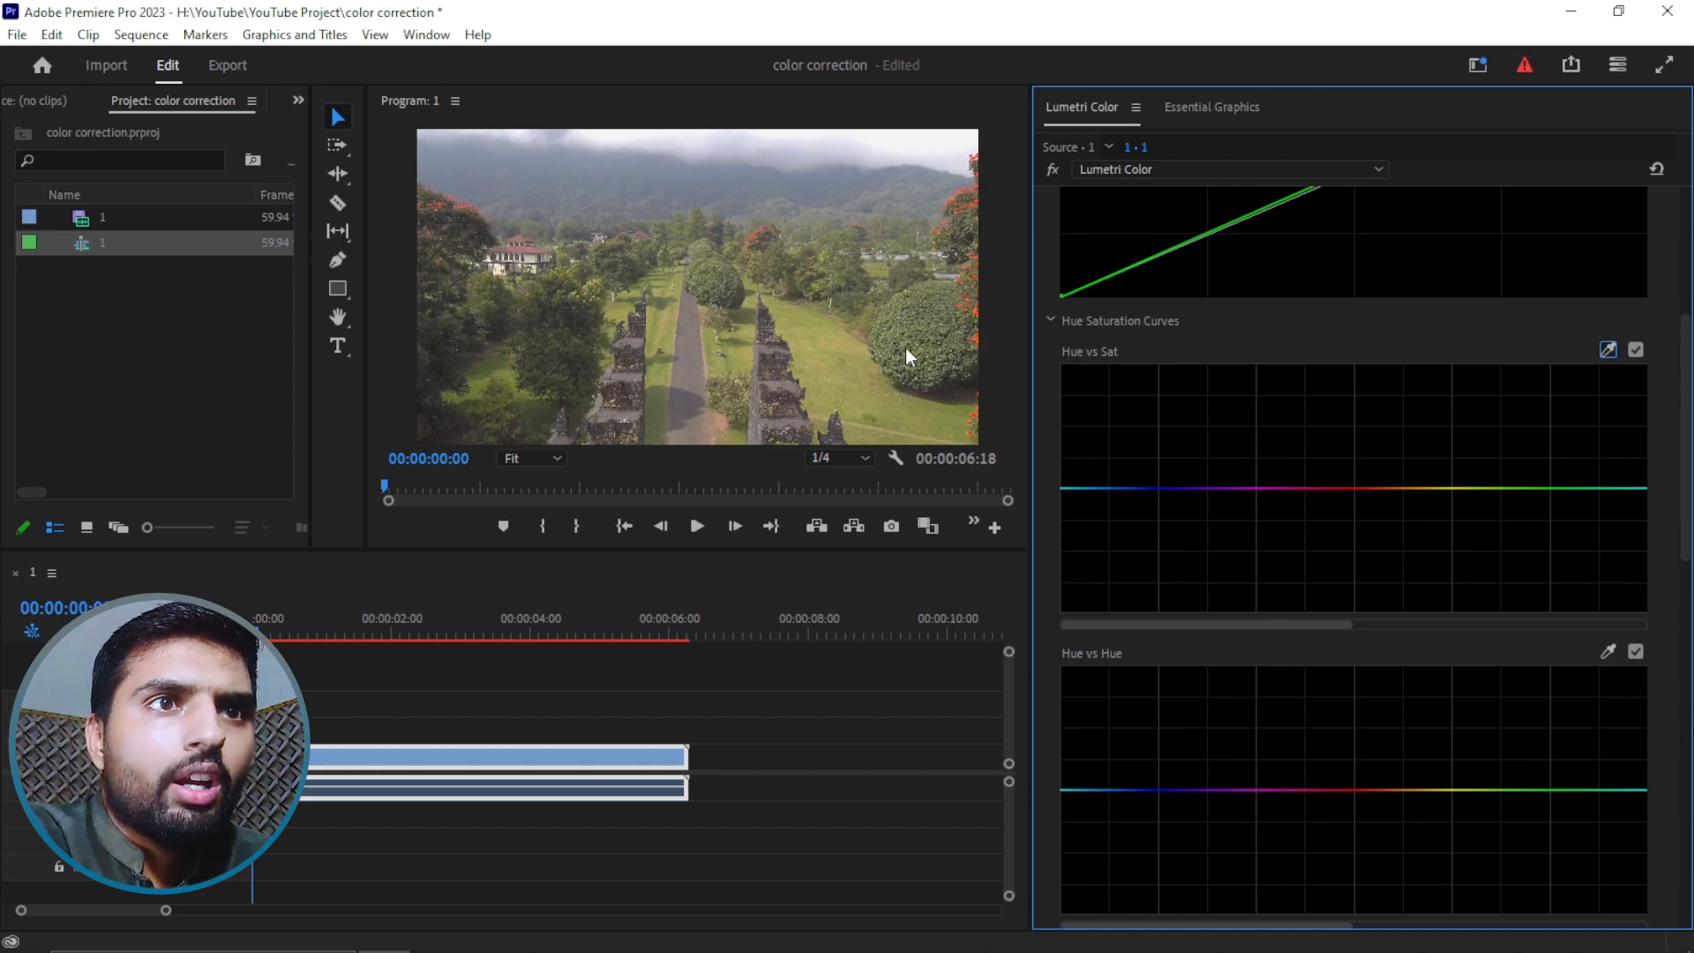
pyautogui.click(1608, 351)
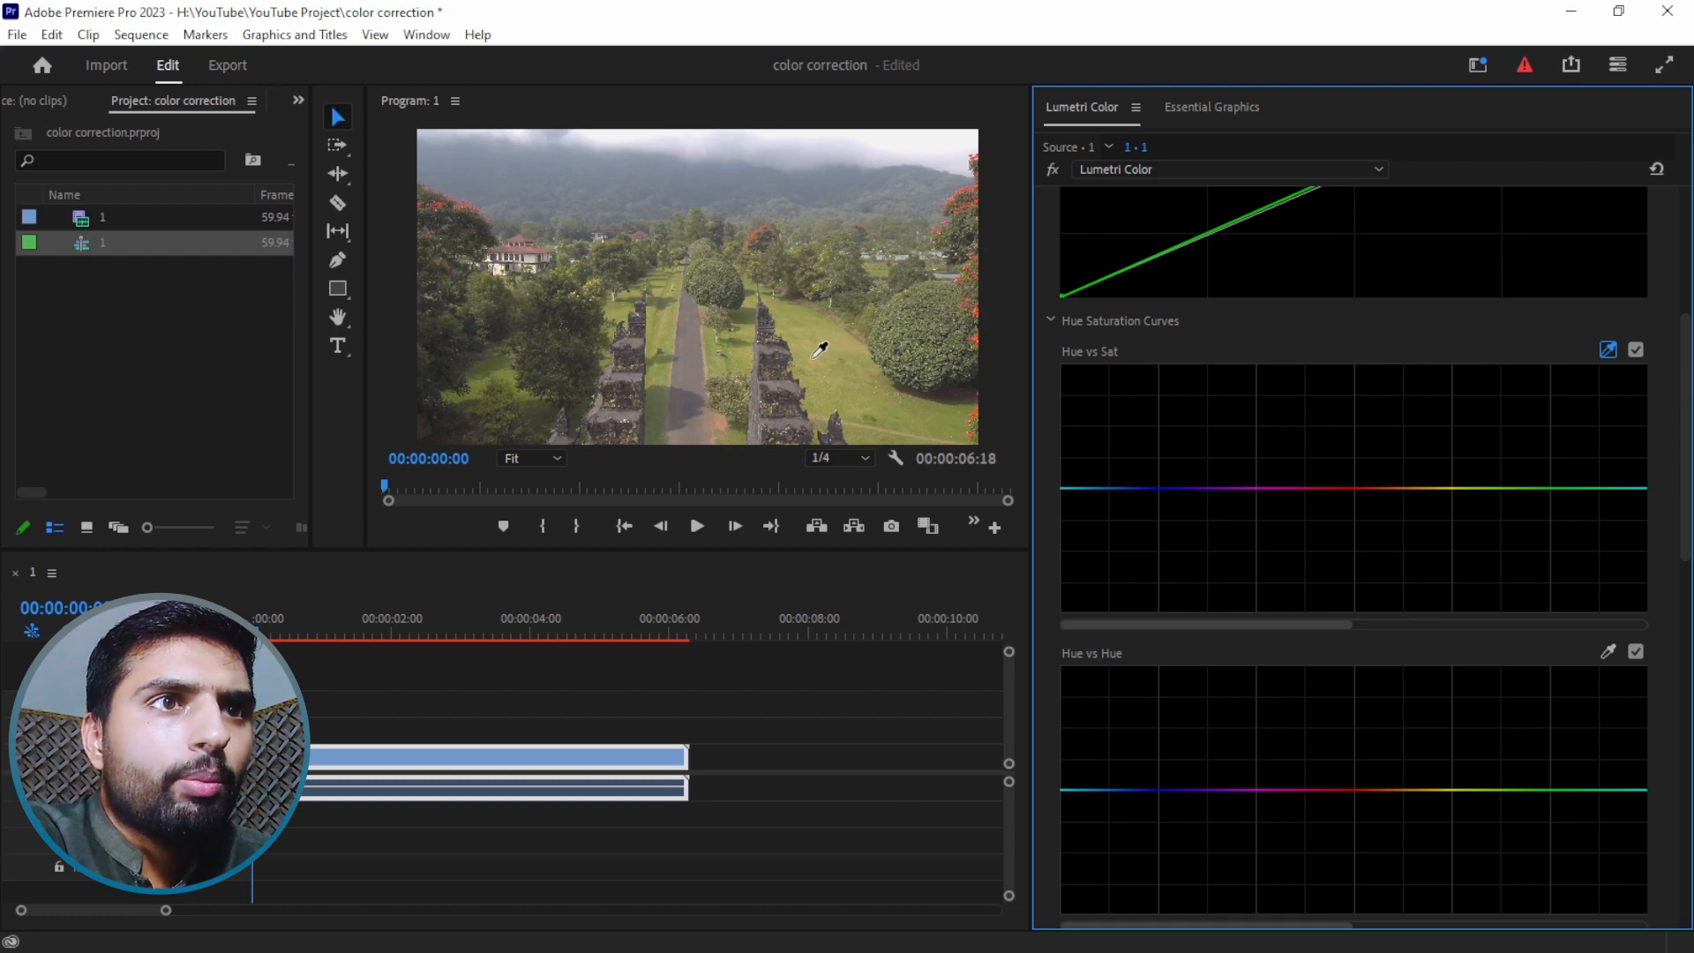
pyautogui.click(918, 327)
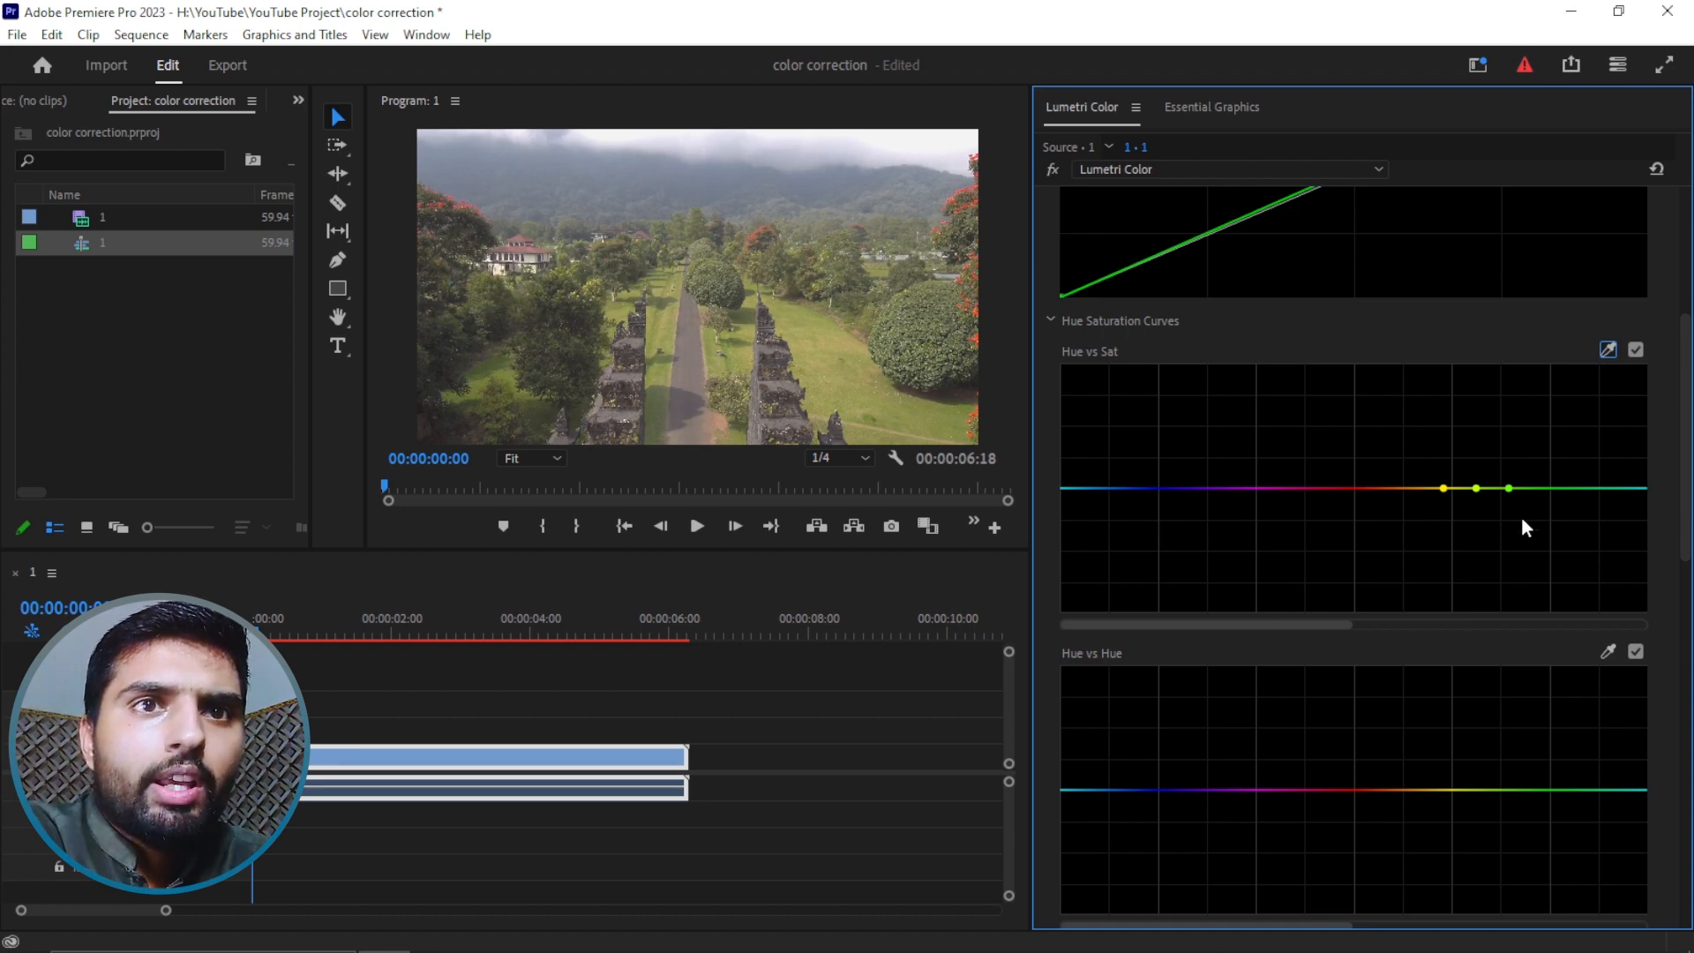
pyautogui.moveTo(1477, 489); pyautogui.dragTo(1481, 562)
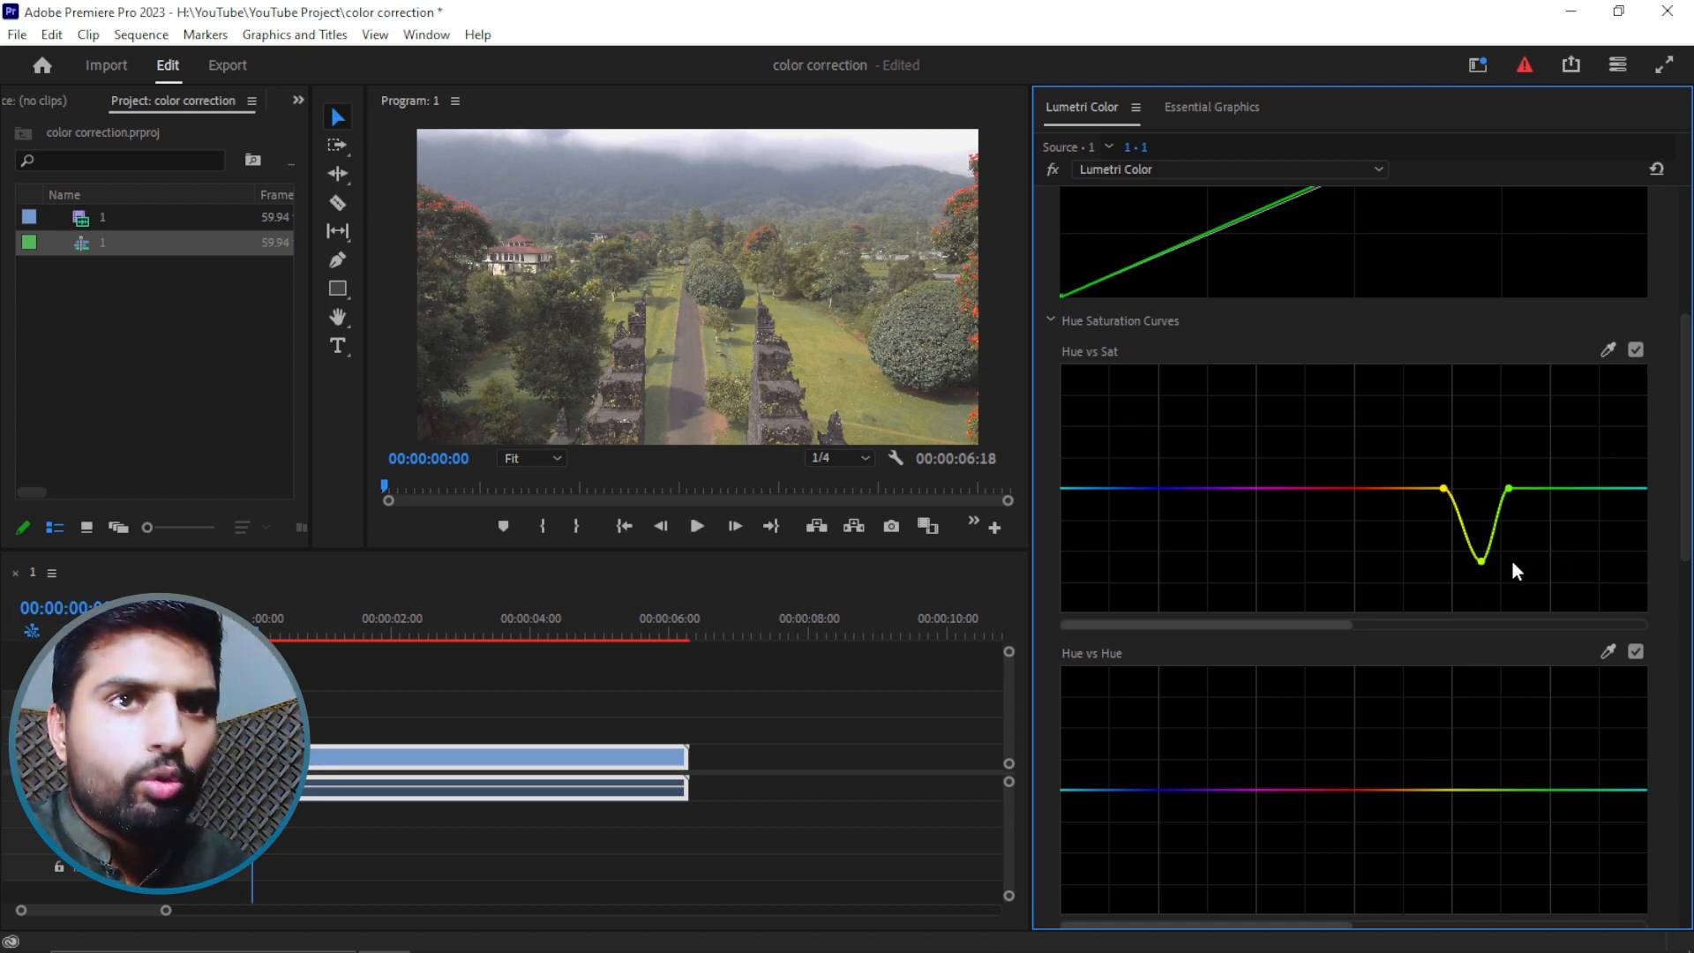
pyautogui.hotkey('ctrl', 'z')
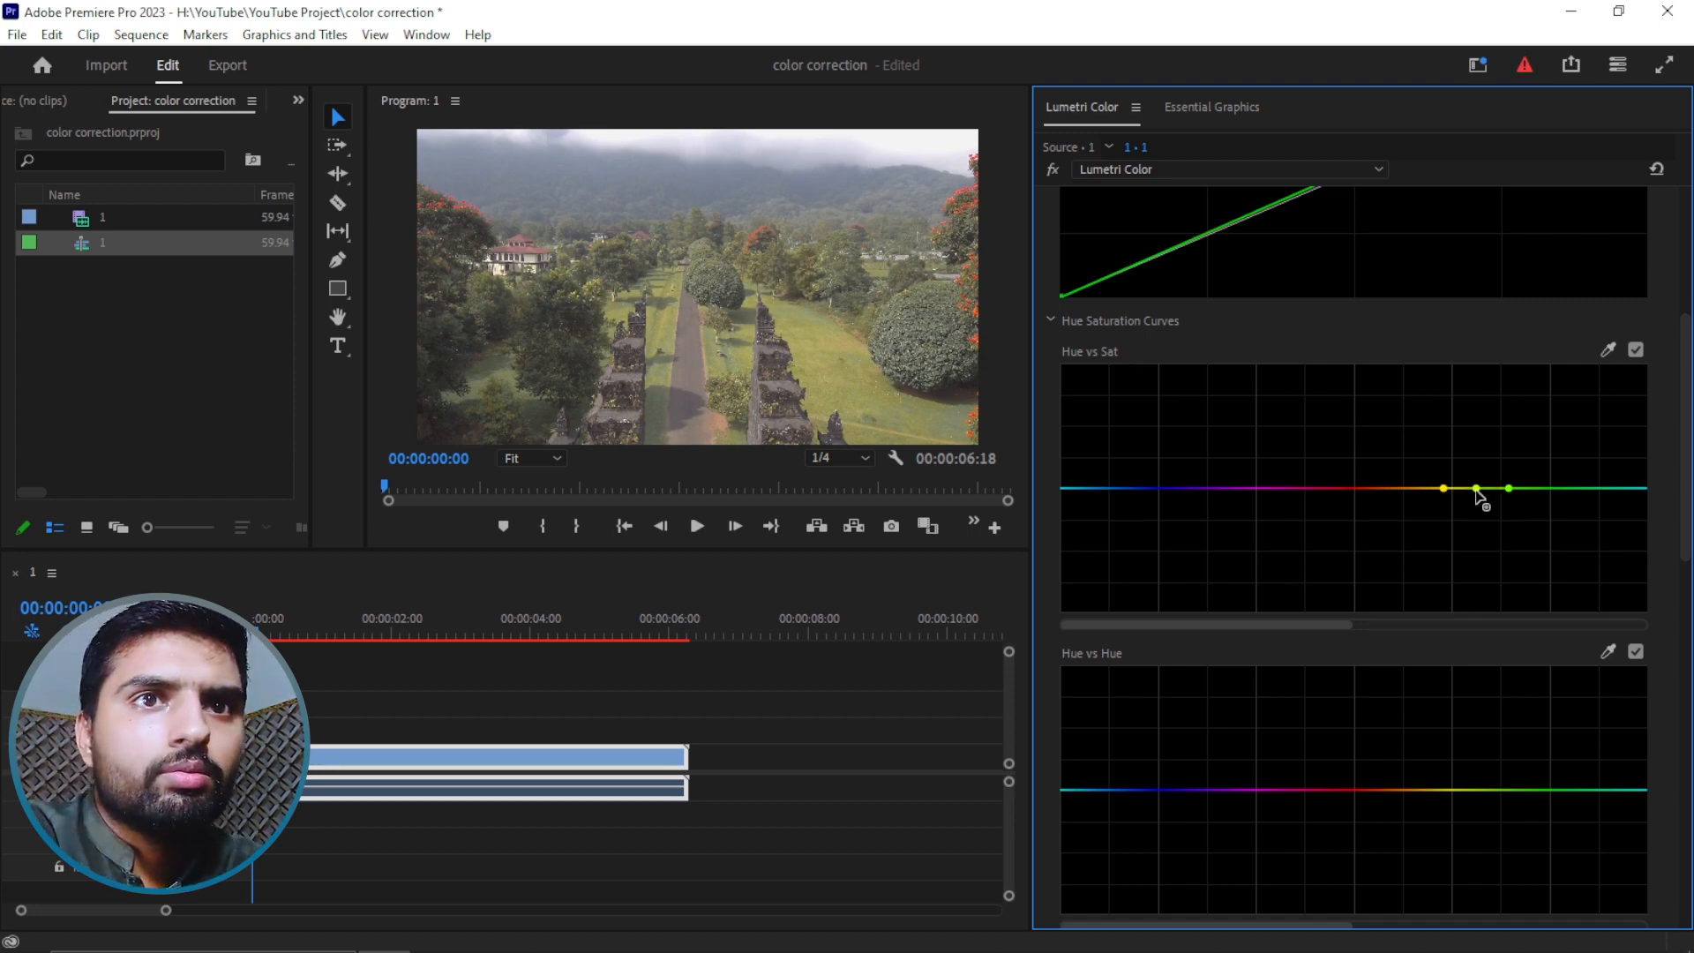
# Step: Try boosting the sampled green's saturation on the Hue vs Sat curve and undo back to a curve without points
pyautogui.moveTo(1477, 488); pyautogui.dragTo(1477, 487)
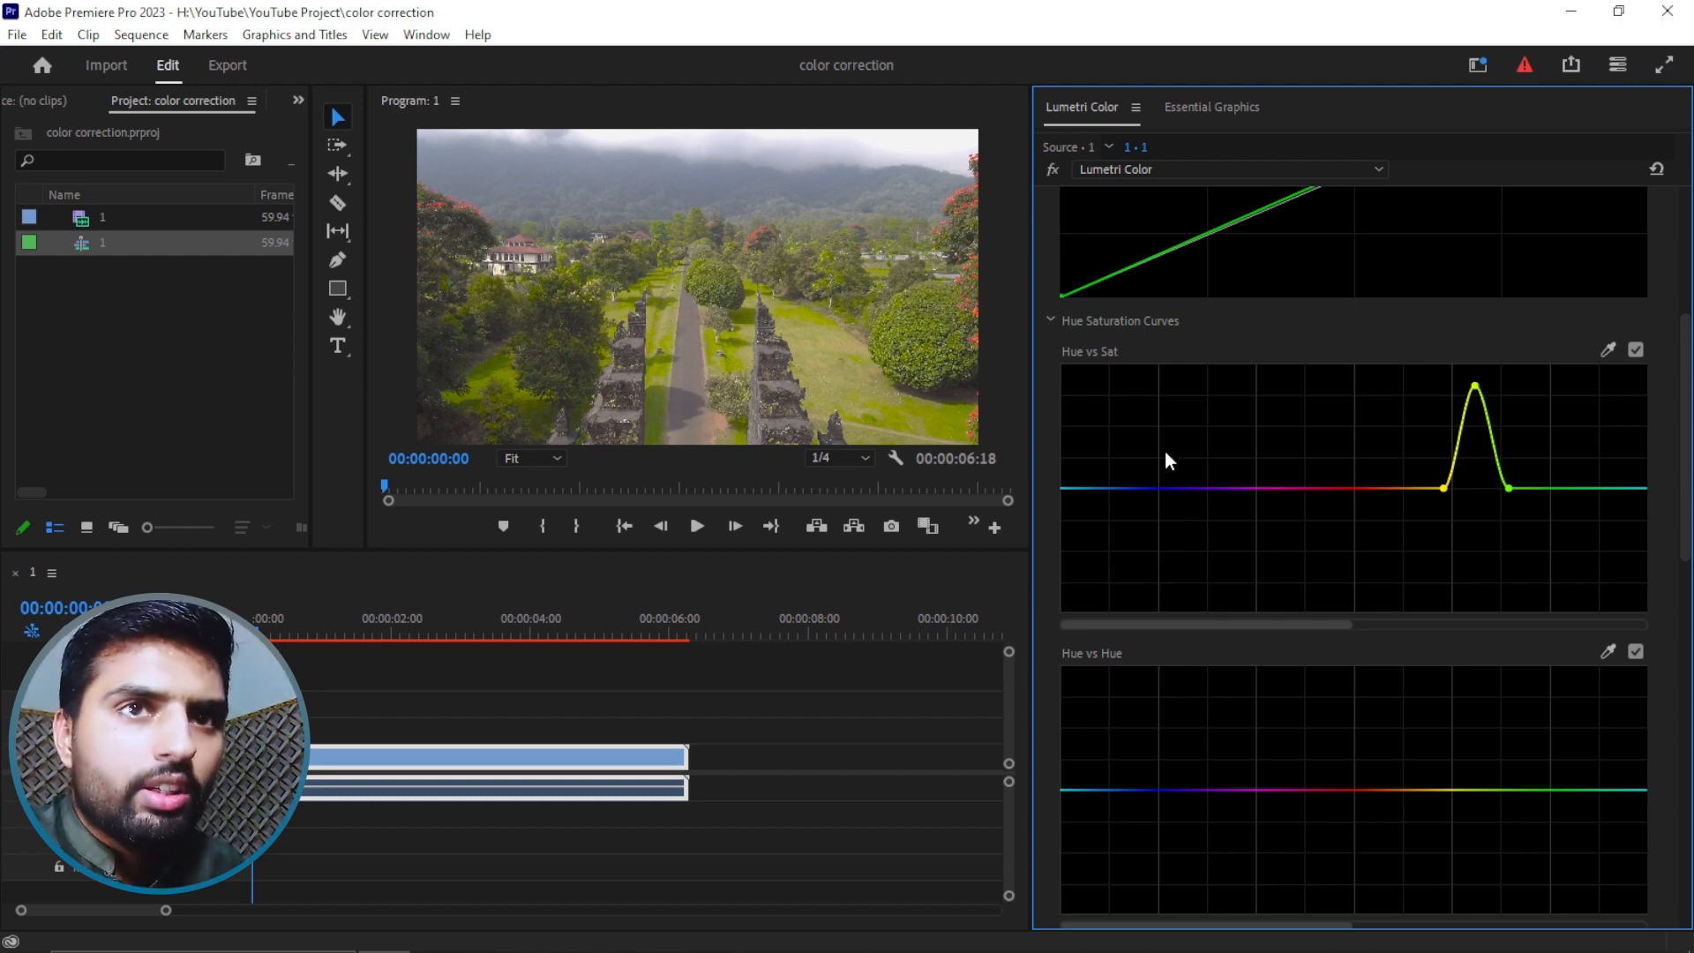
pyautogui.hotkey('ctrl', 'z')
pyautogui.hotkey('ctrl', 'z')
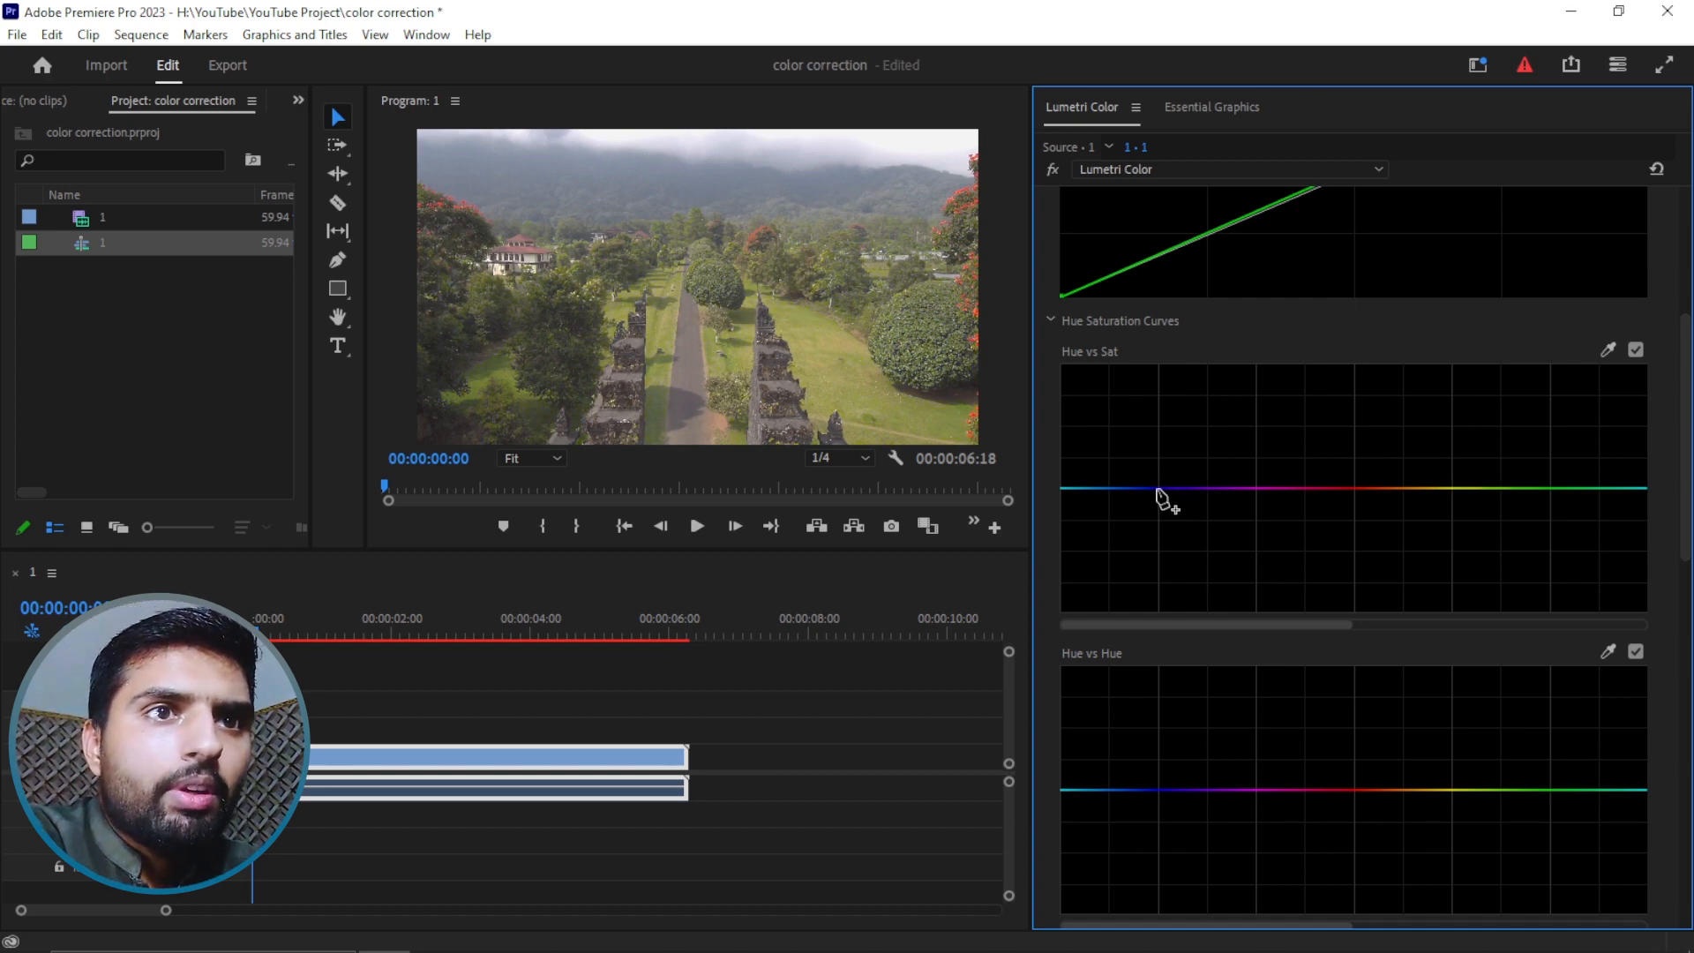
# Step: Add three points in the blue range of Hue vs Sat, try raising the middle one, and clear the curve
pyautogui.click(1157, 489)
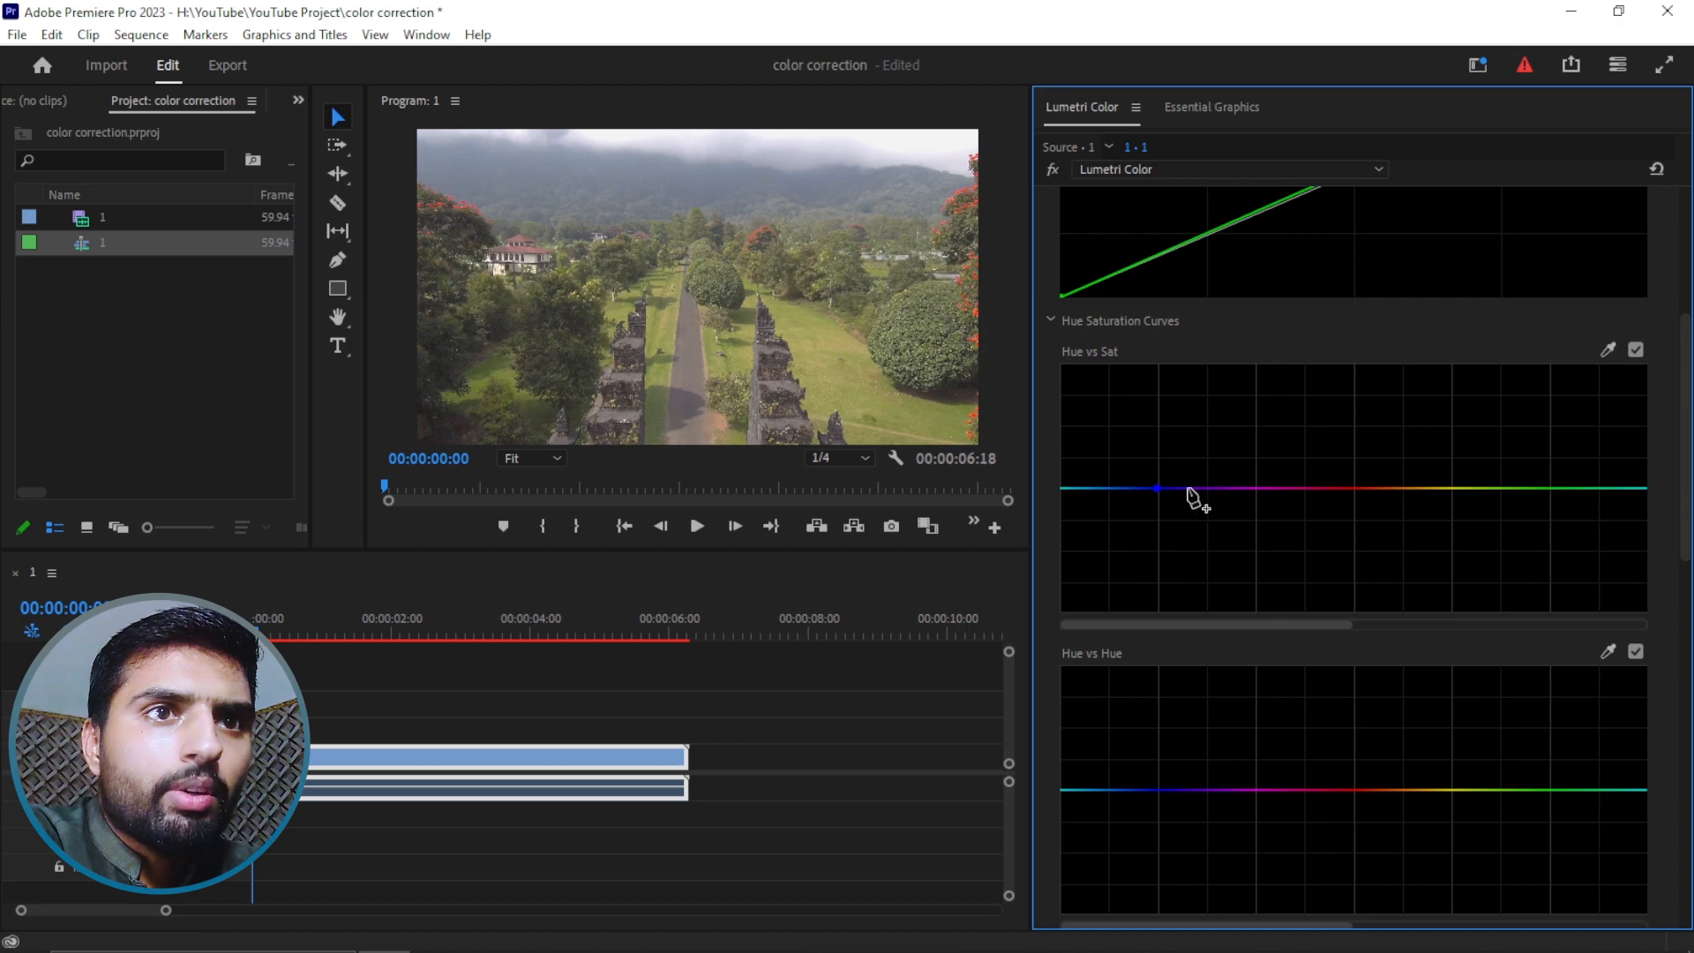
pyautogui.click(1196, 488)
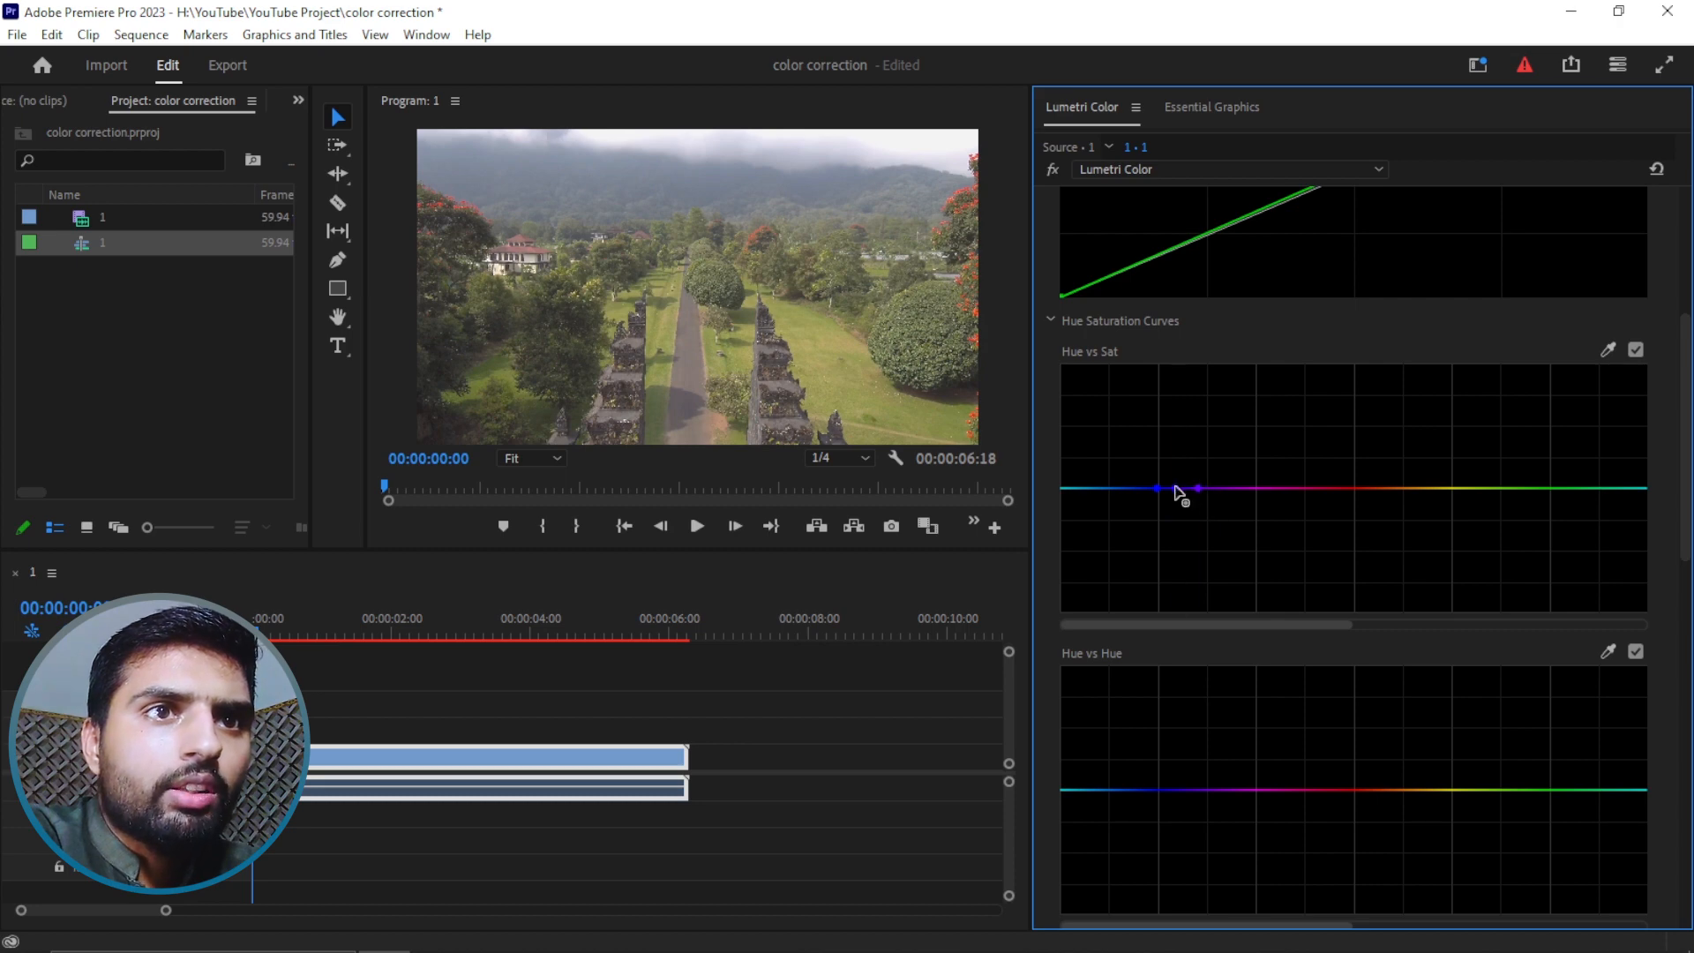
pyautogui.click(1175, 488)
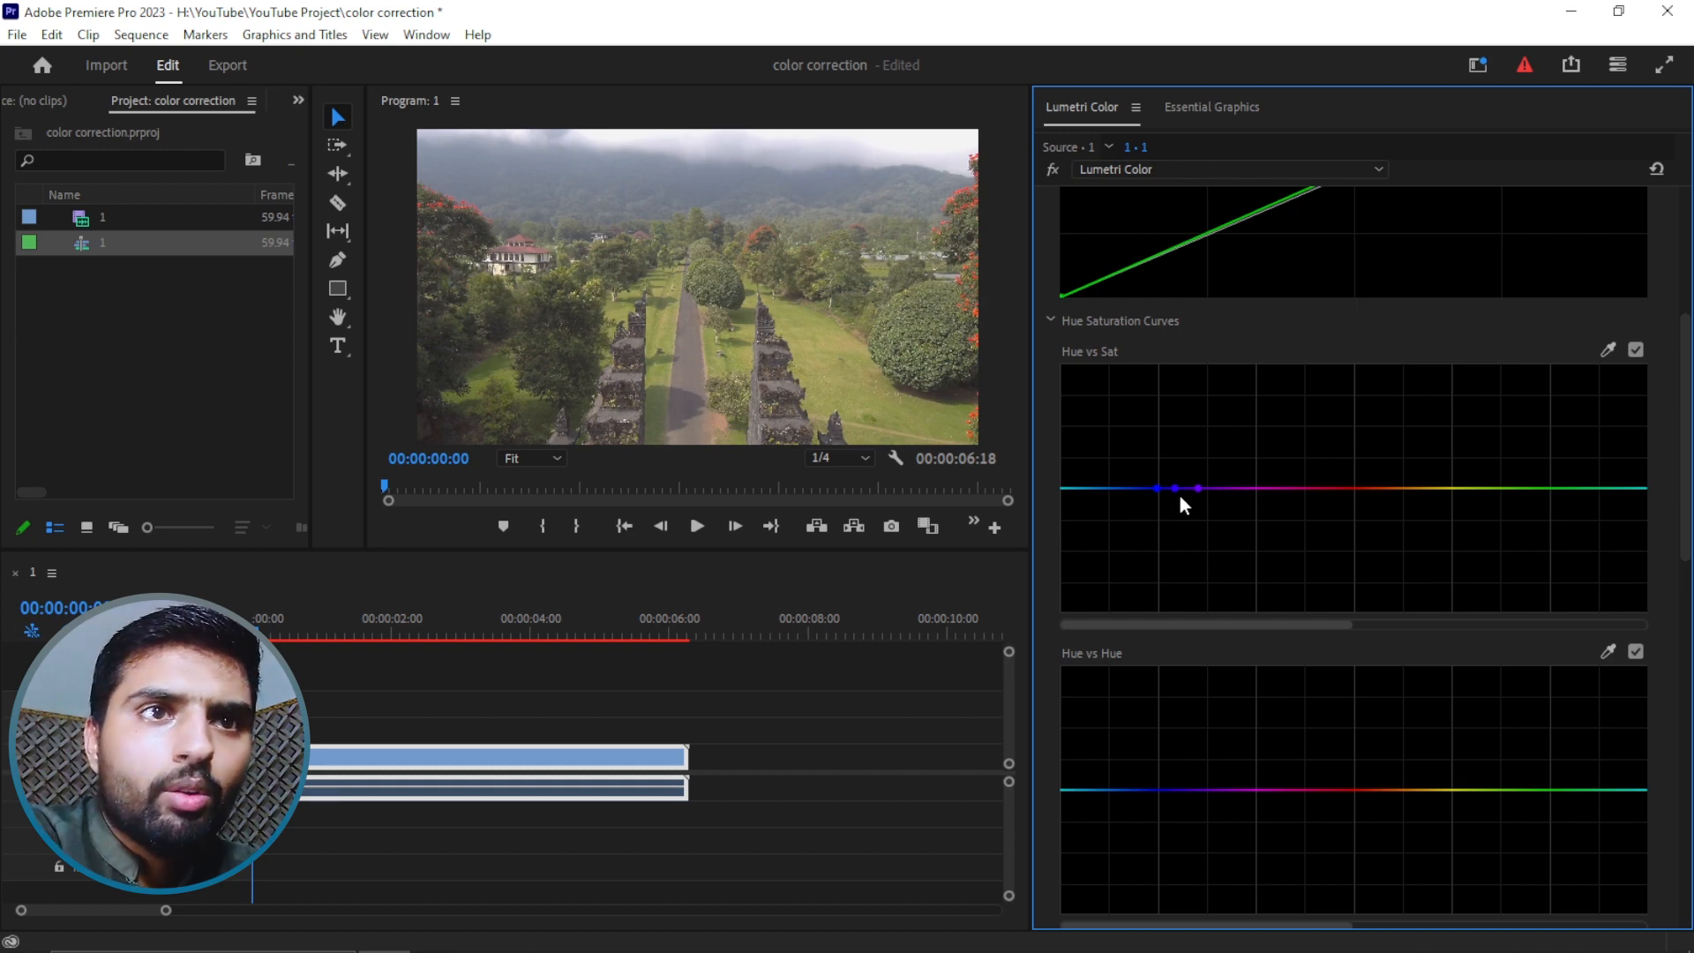
pyautogui.moveTo(1176, 488); pyautogui.dragTo(1171, 415)
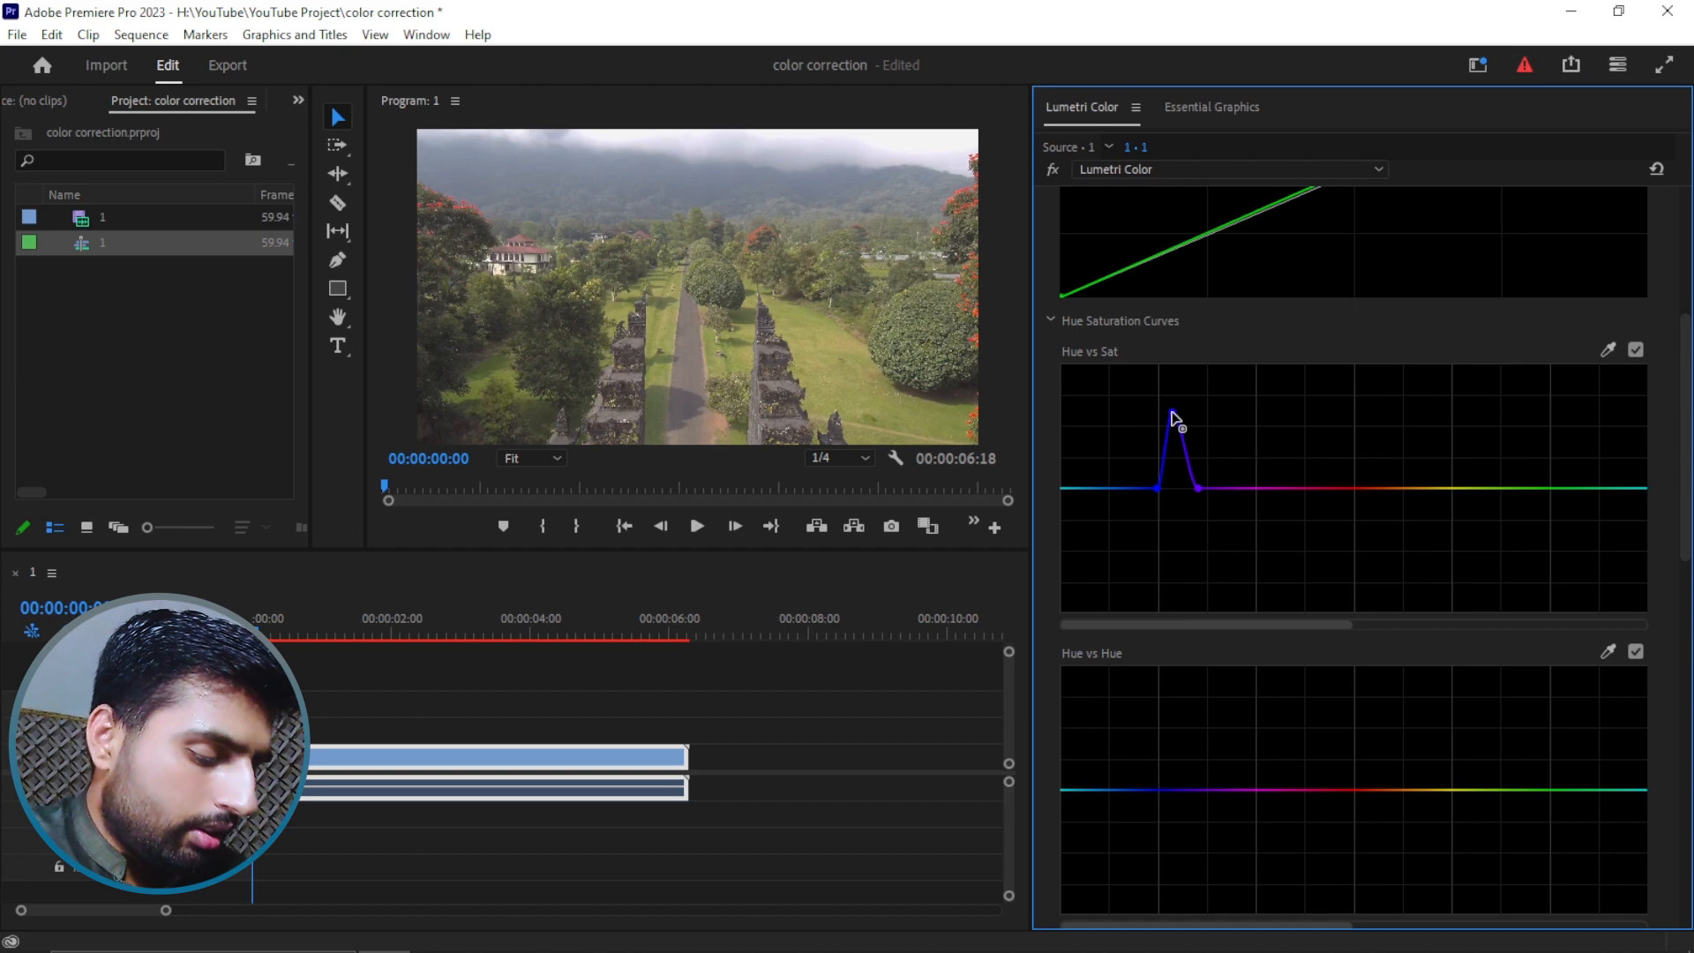
pyautogui.keyDown('ctrl'); pyautogui.click(1172, 413); pyautogui.keyUp('ctrl')
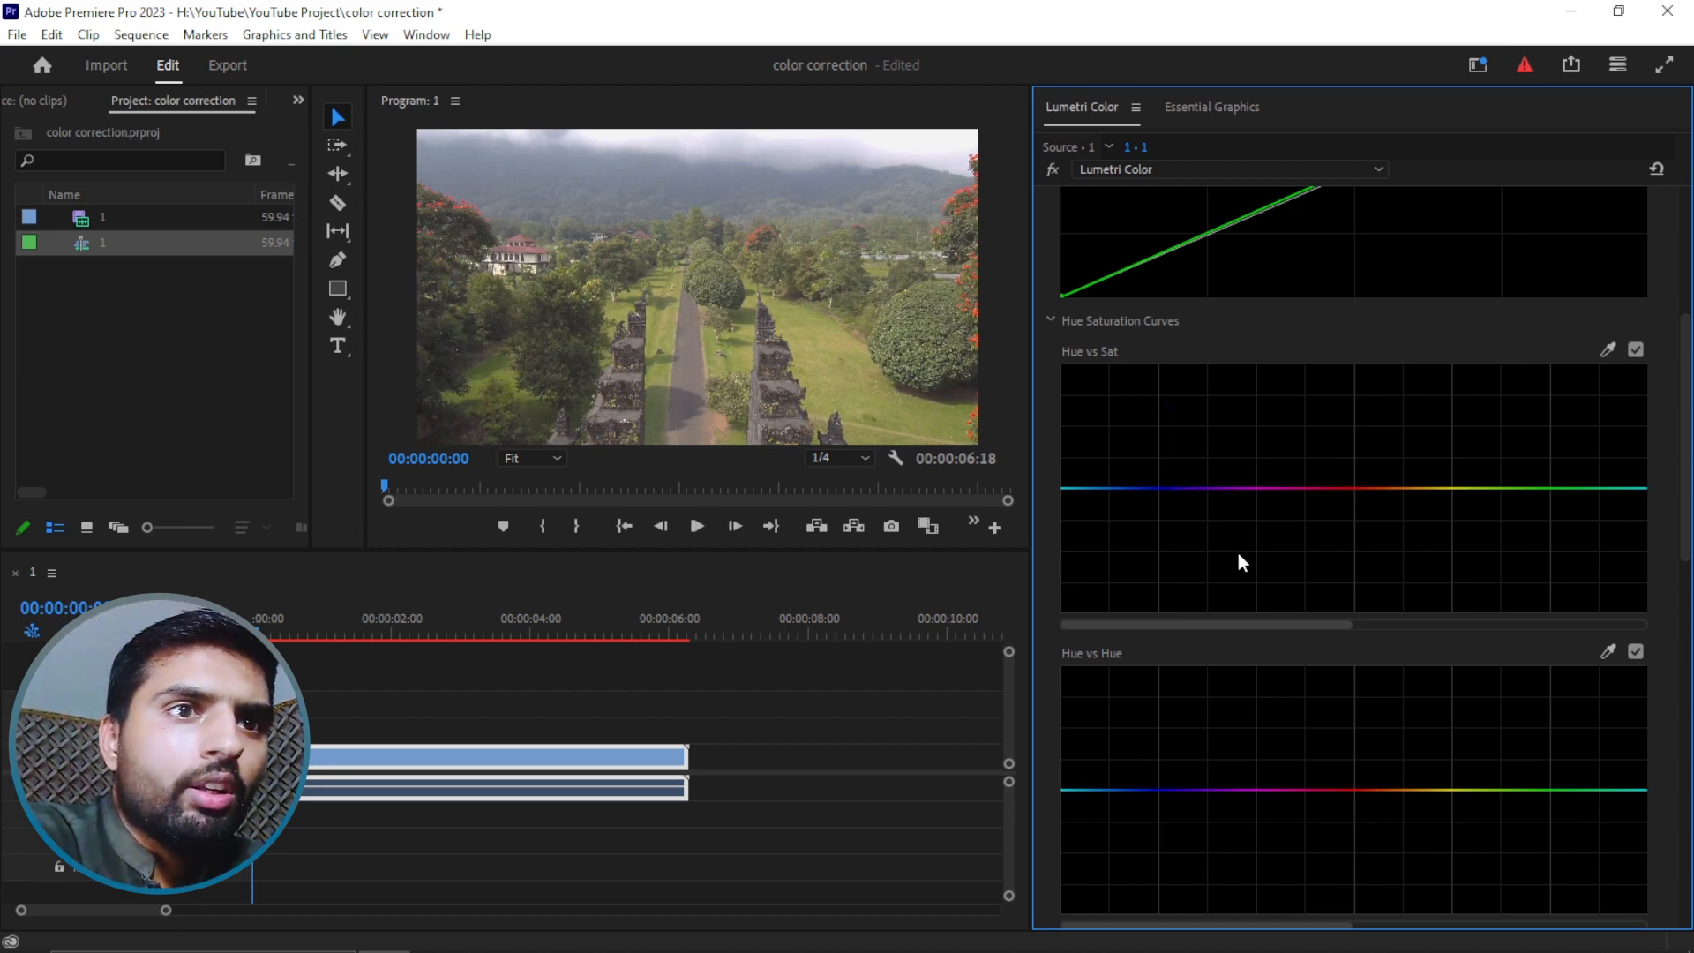
# Step: Sample a red hue from the frame for the Hue vs Hue curve, try raising its middle point, and flatten the curve again
pyautogui.scroll(-1, 1245, 551)
pyautogui.scroll(-2, 1268, 567)
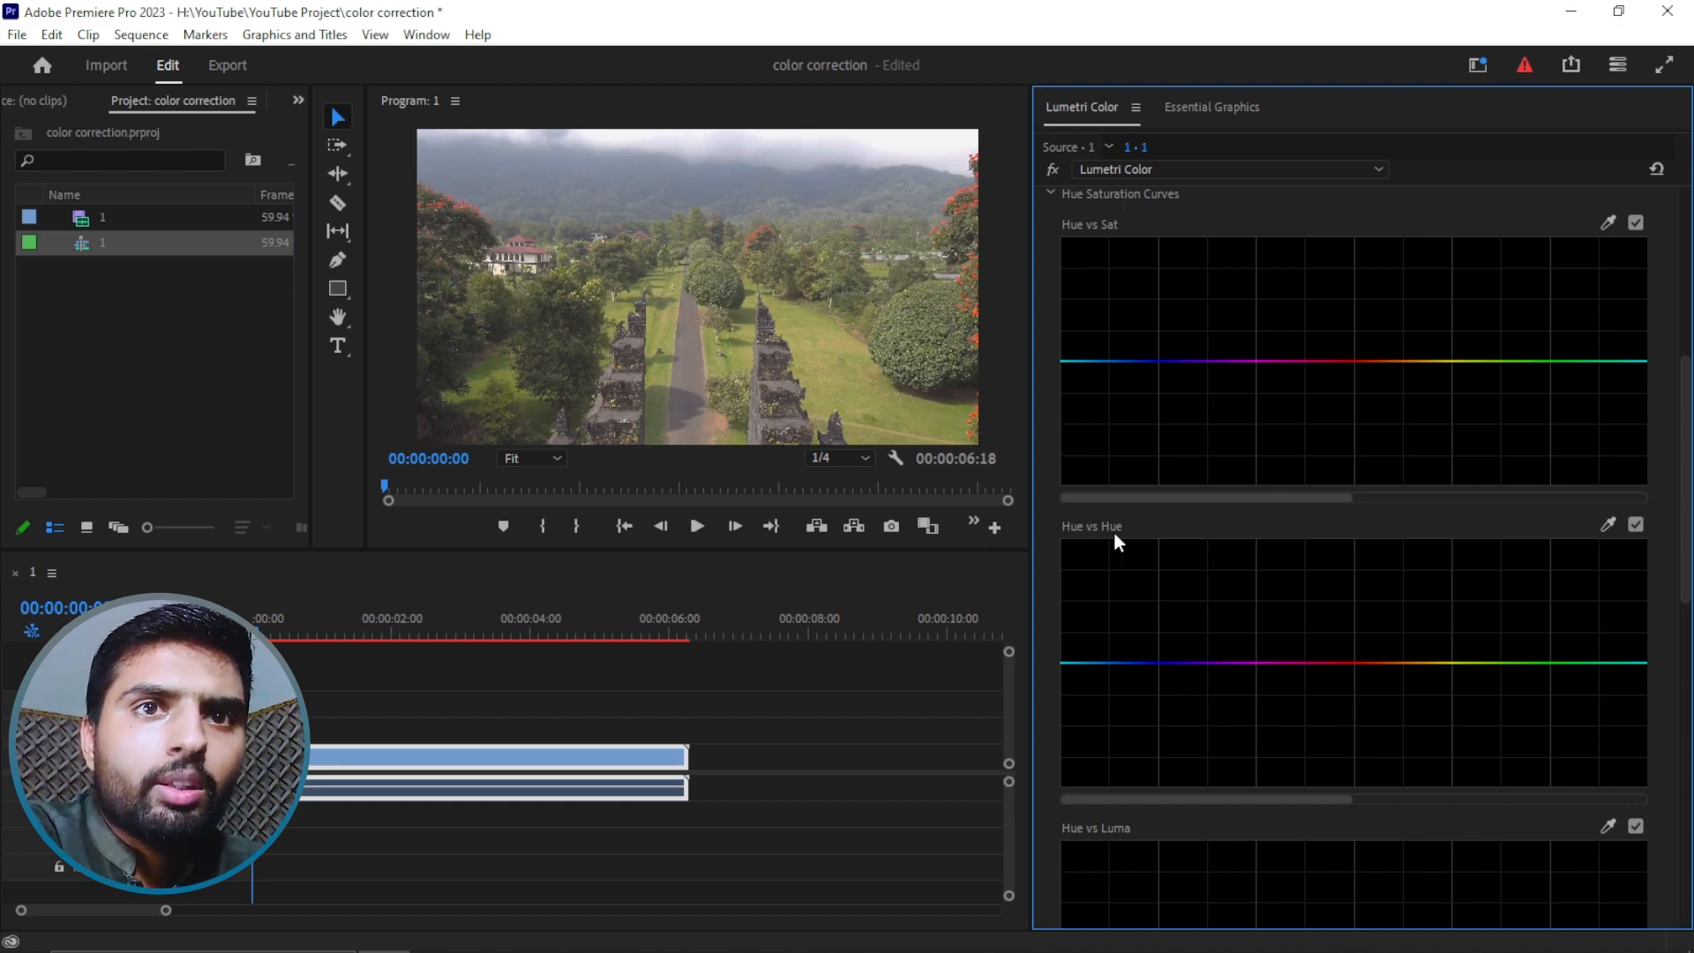
pyautogui.click(1608, 526)
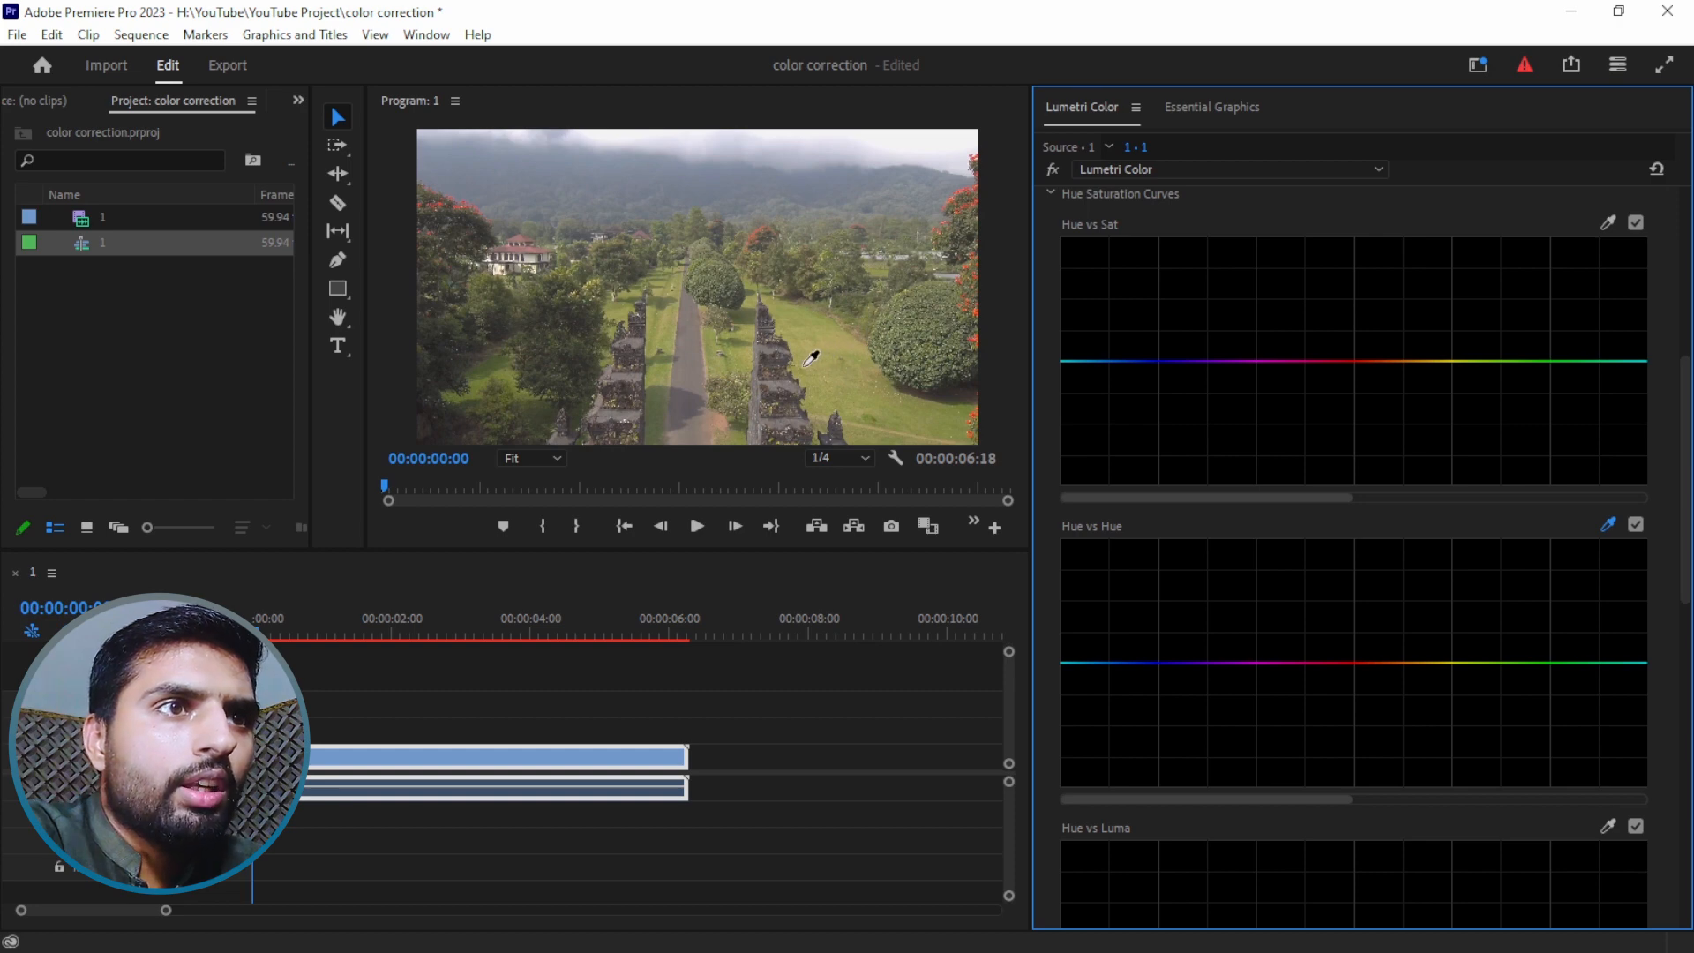
pyautogui.click(696, 327)
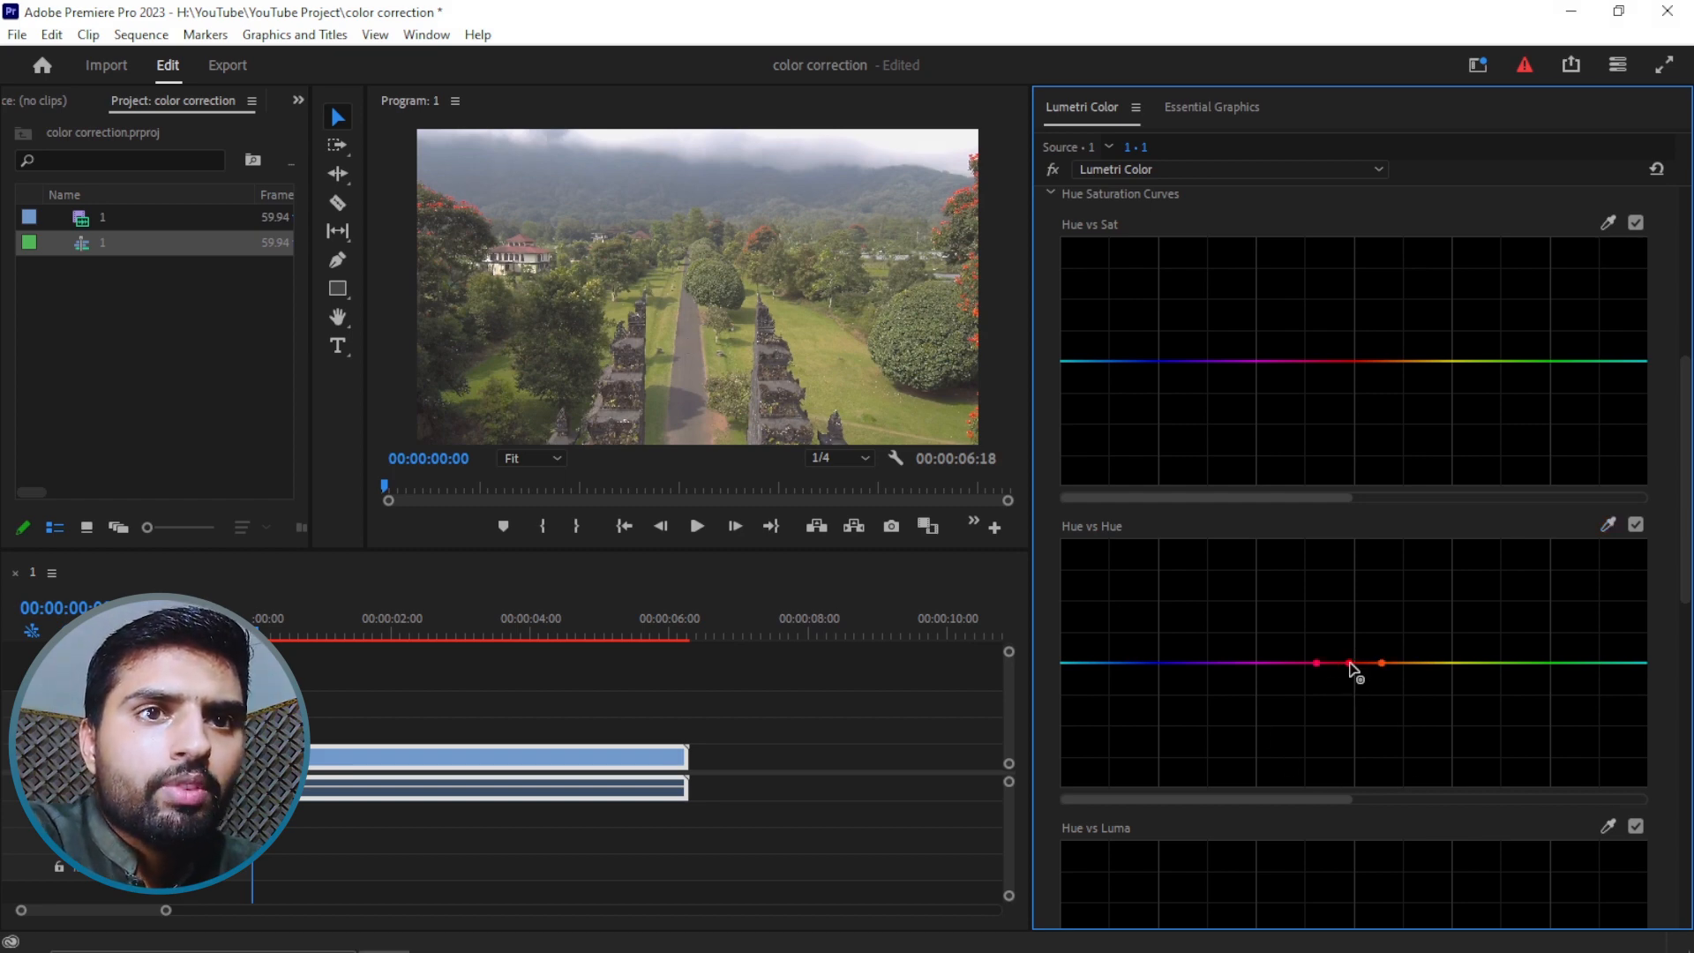
pyautogui.moveTo(1349, 663); pyautogui.dragTo(1350, 575)
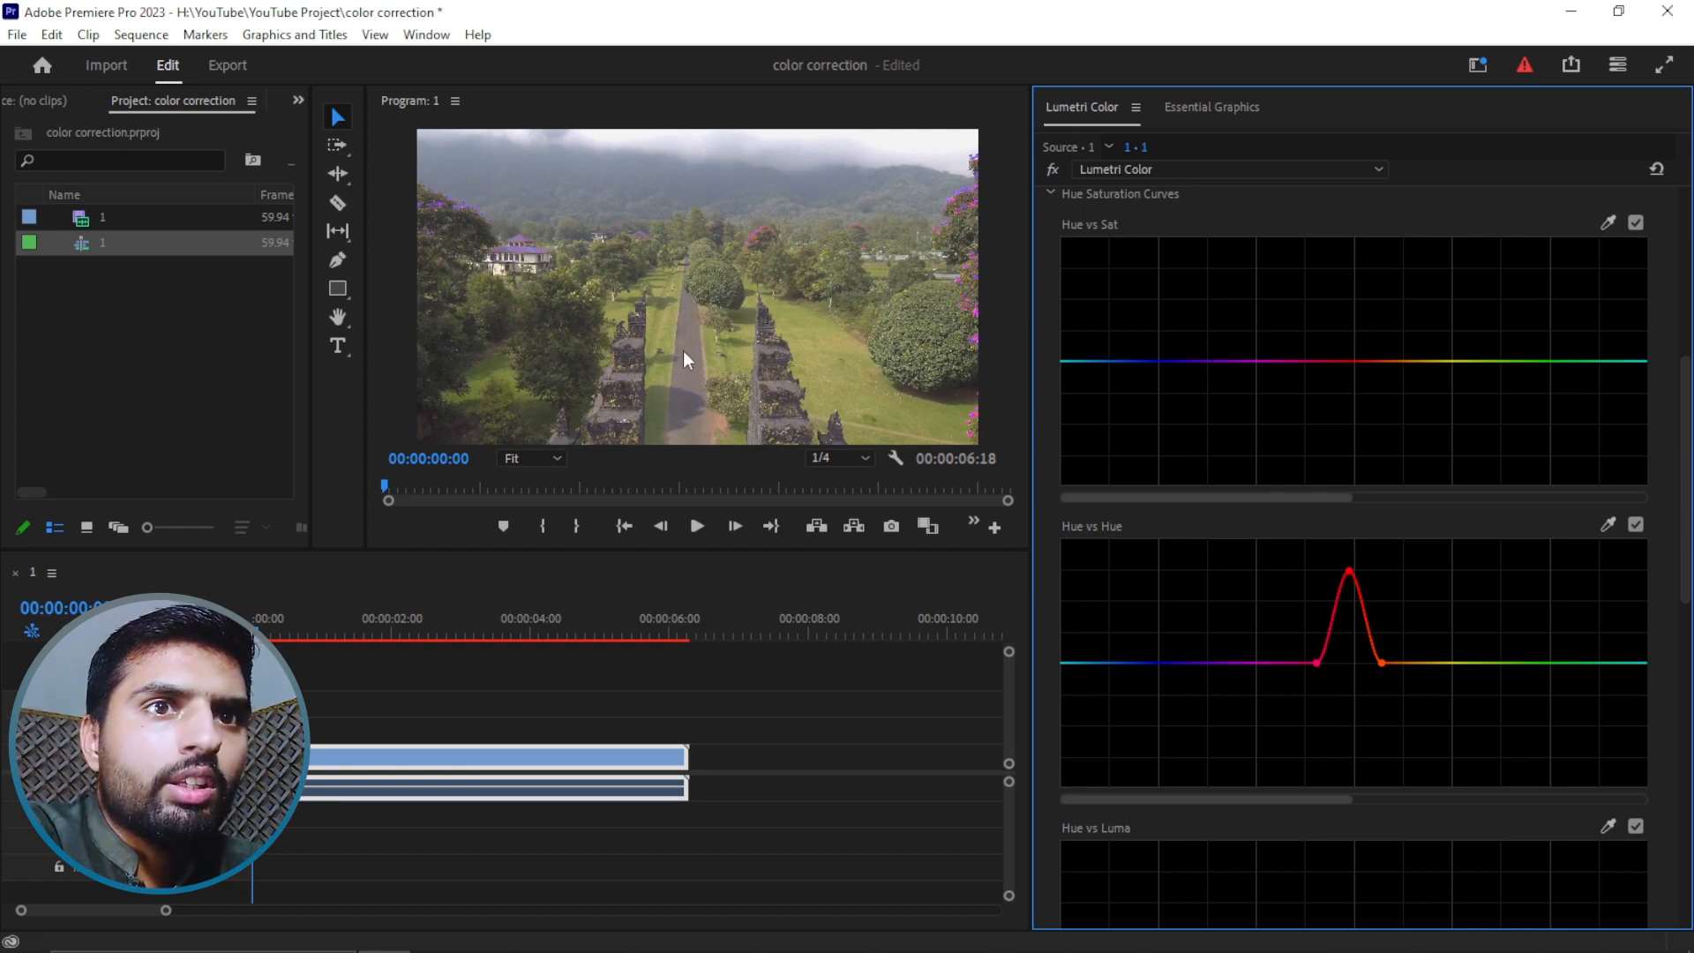
pyautogui.doubleClick(1361, 576)
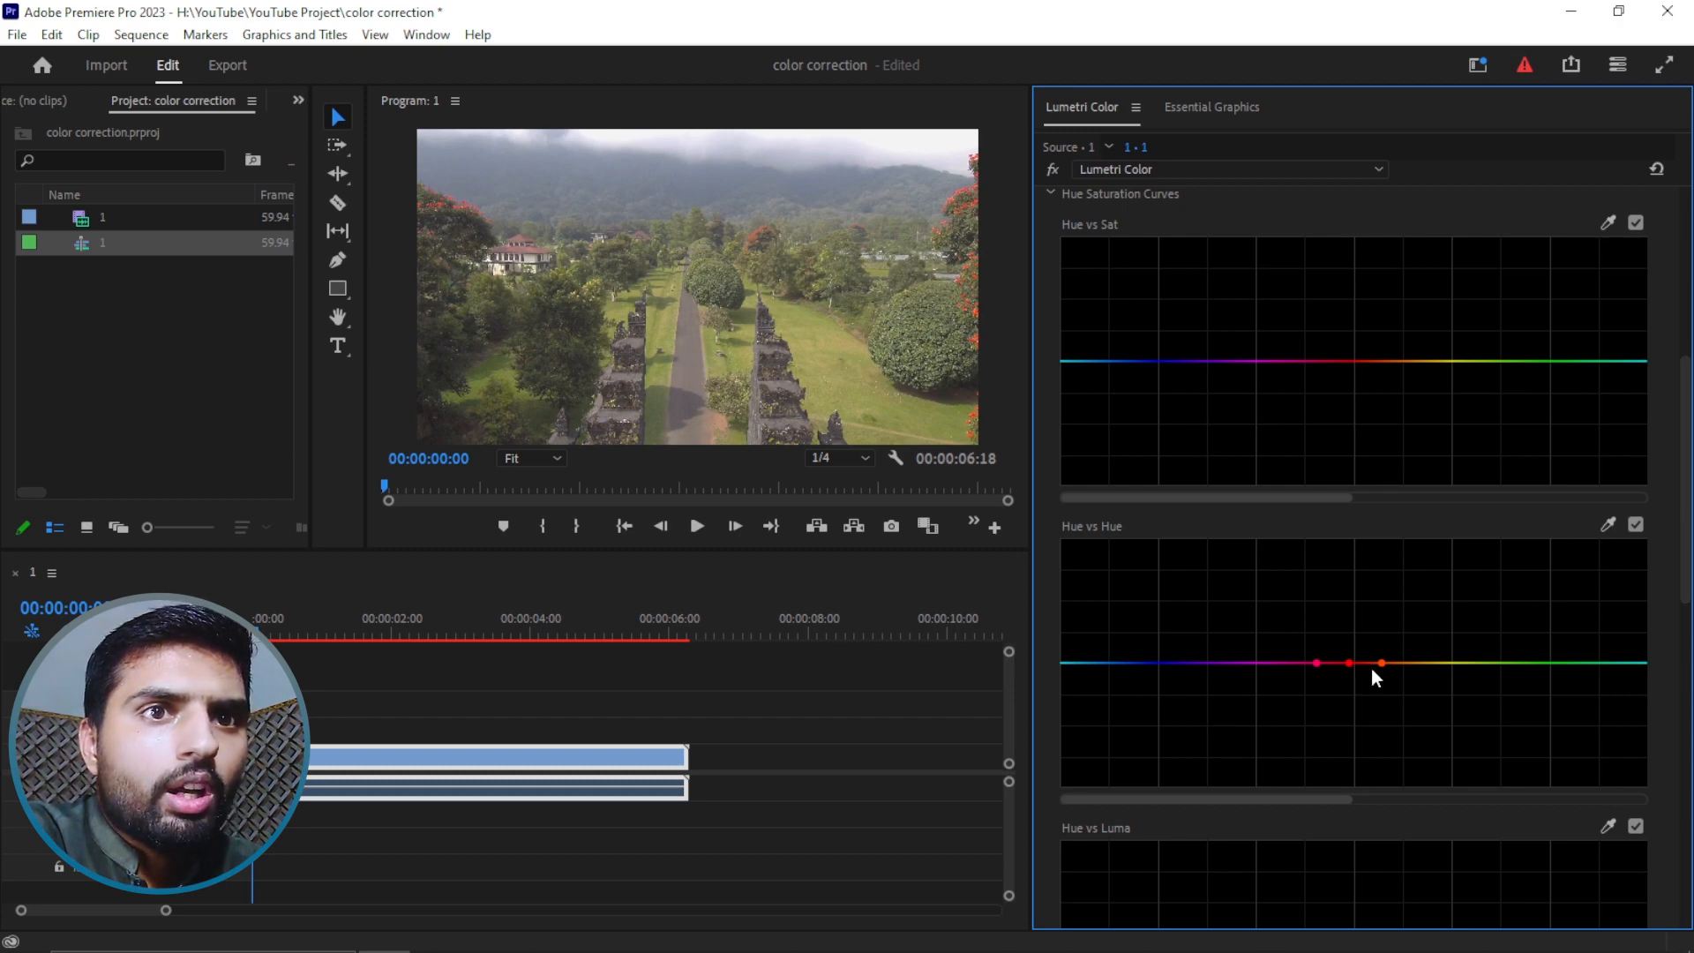
# Step: Try lowering the middle red point on the Hue vs Hue curve, save the project, and clear the curve's points
pyautogui.moveTo(1349, 663); pyautogui.dragTo(1352, 719)
pyautogui.hotkey('ctrl', 's')
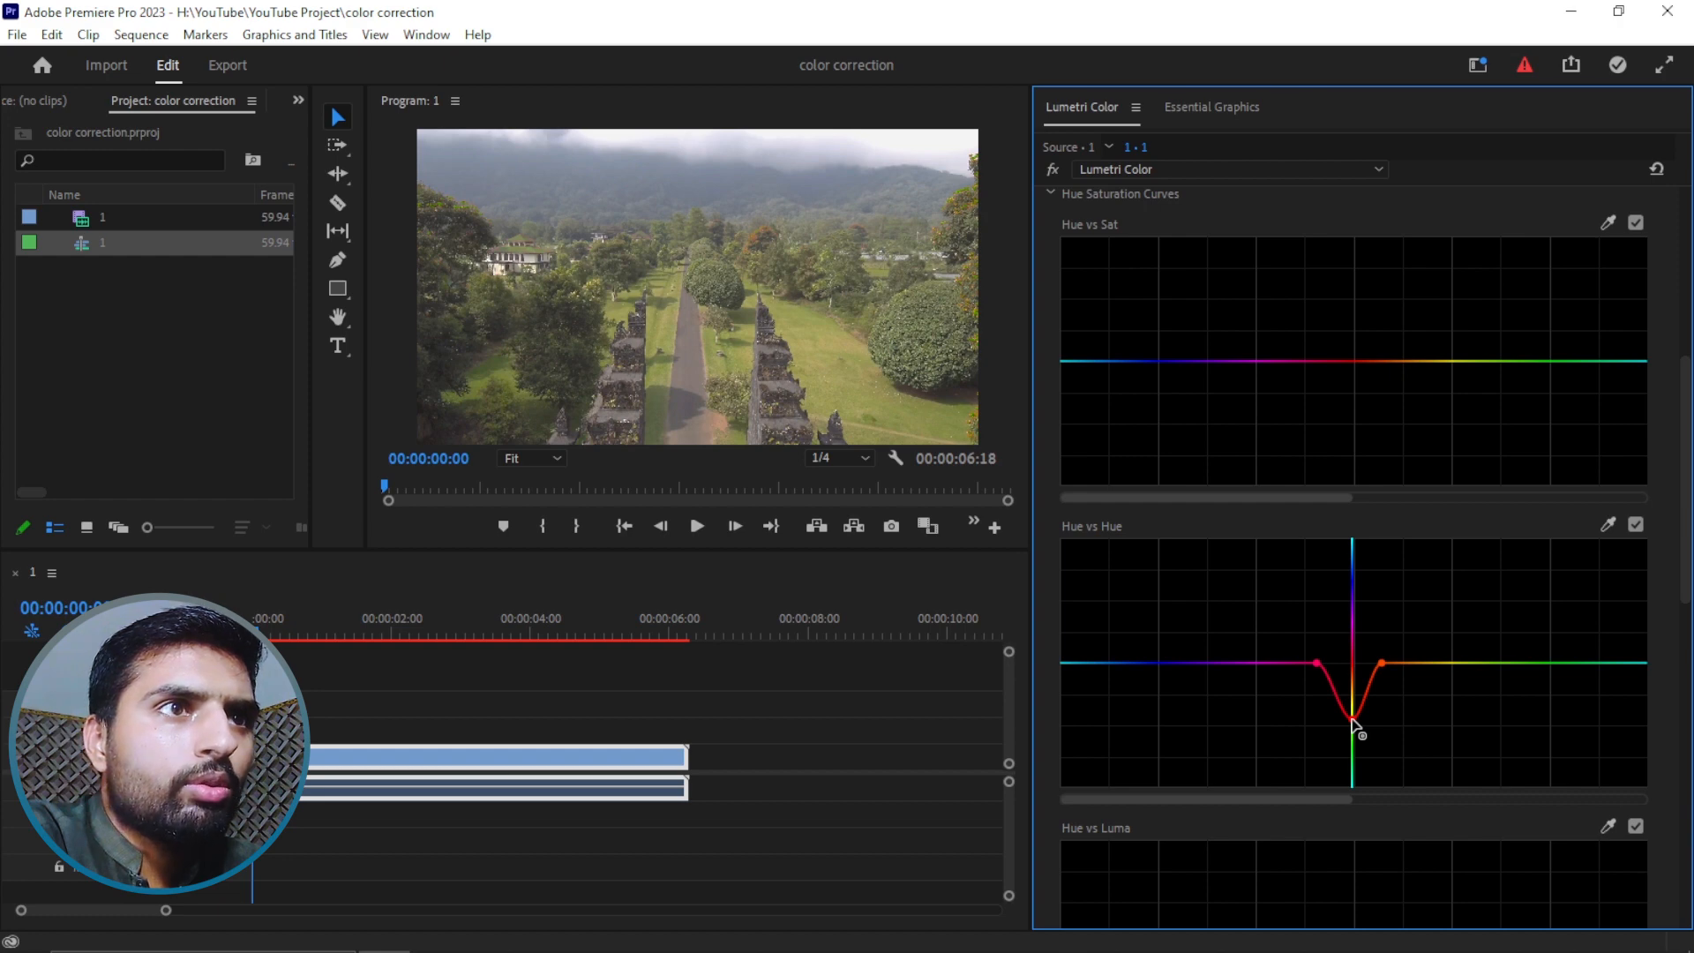
pyautogui.moveTo(1352, 720); pyautogui.dragTo(1351, 719)
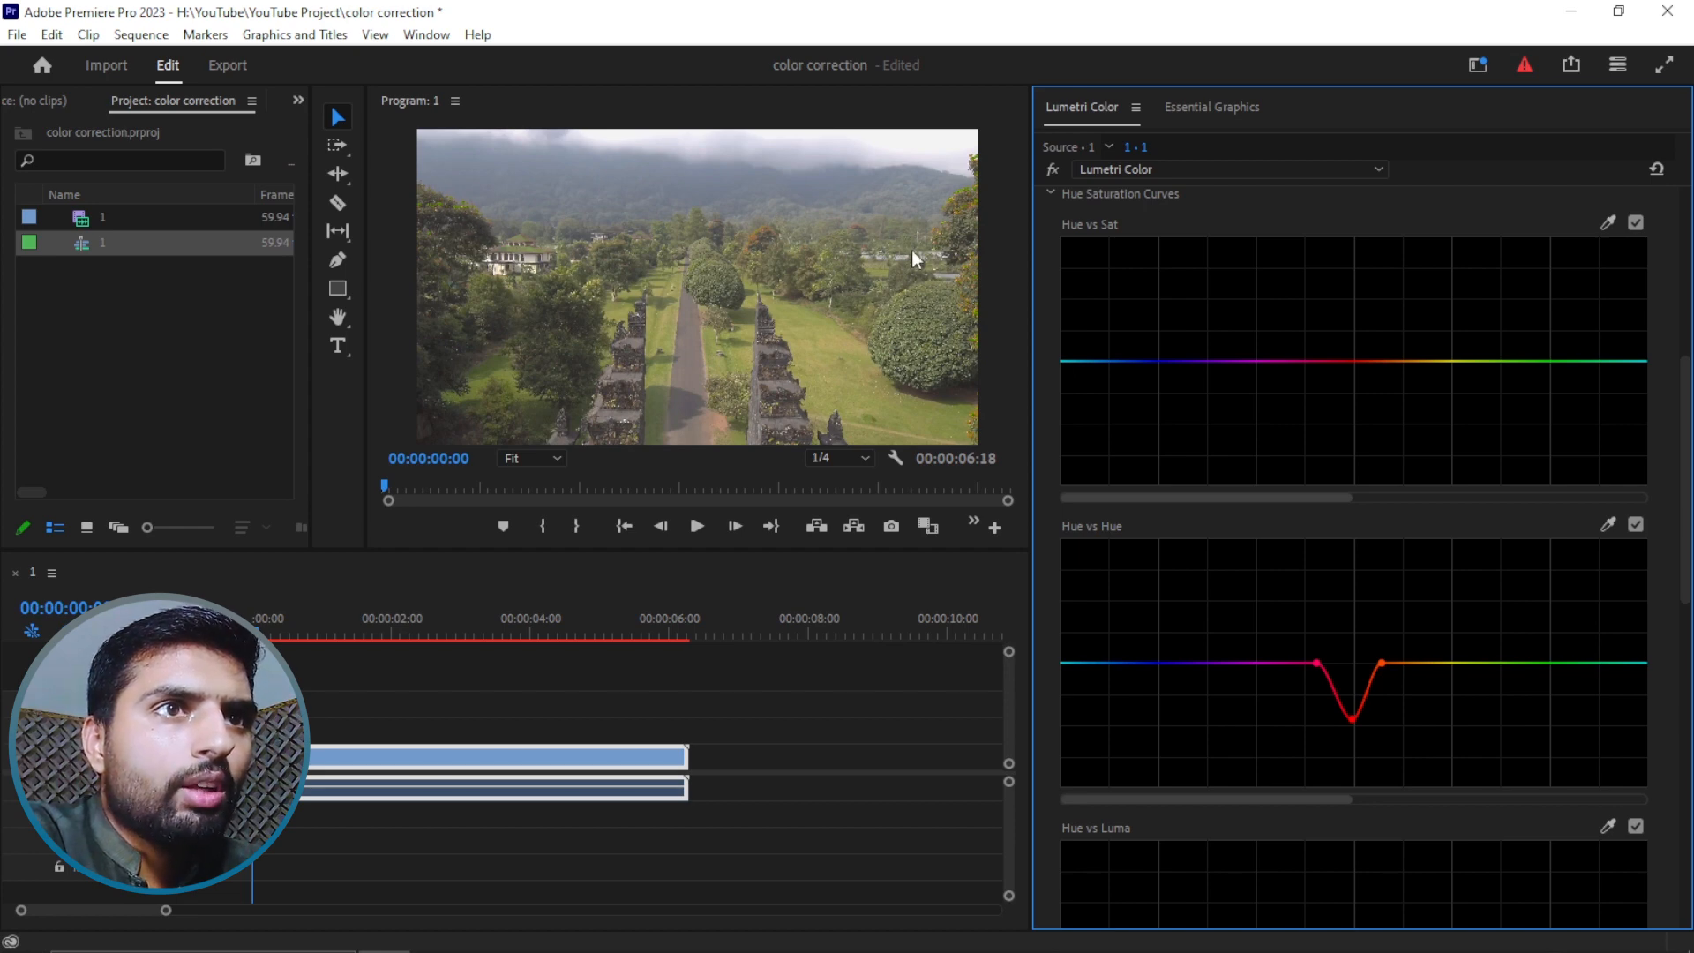
pyautogui.keyDown('ctrl'); pyautogui.click(1355, 728); pyautogui.keyUp('ctrl')
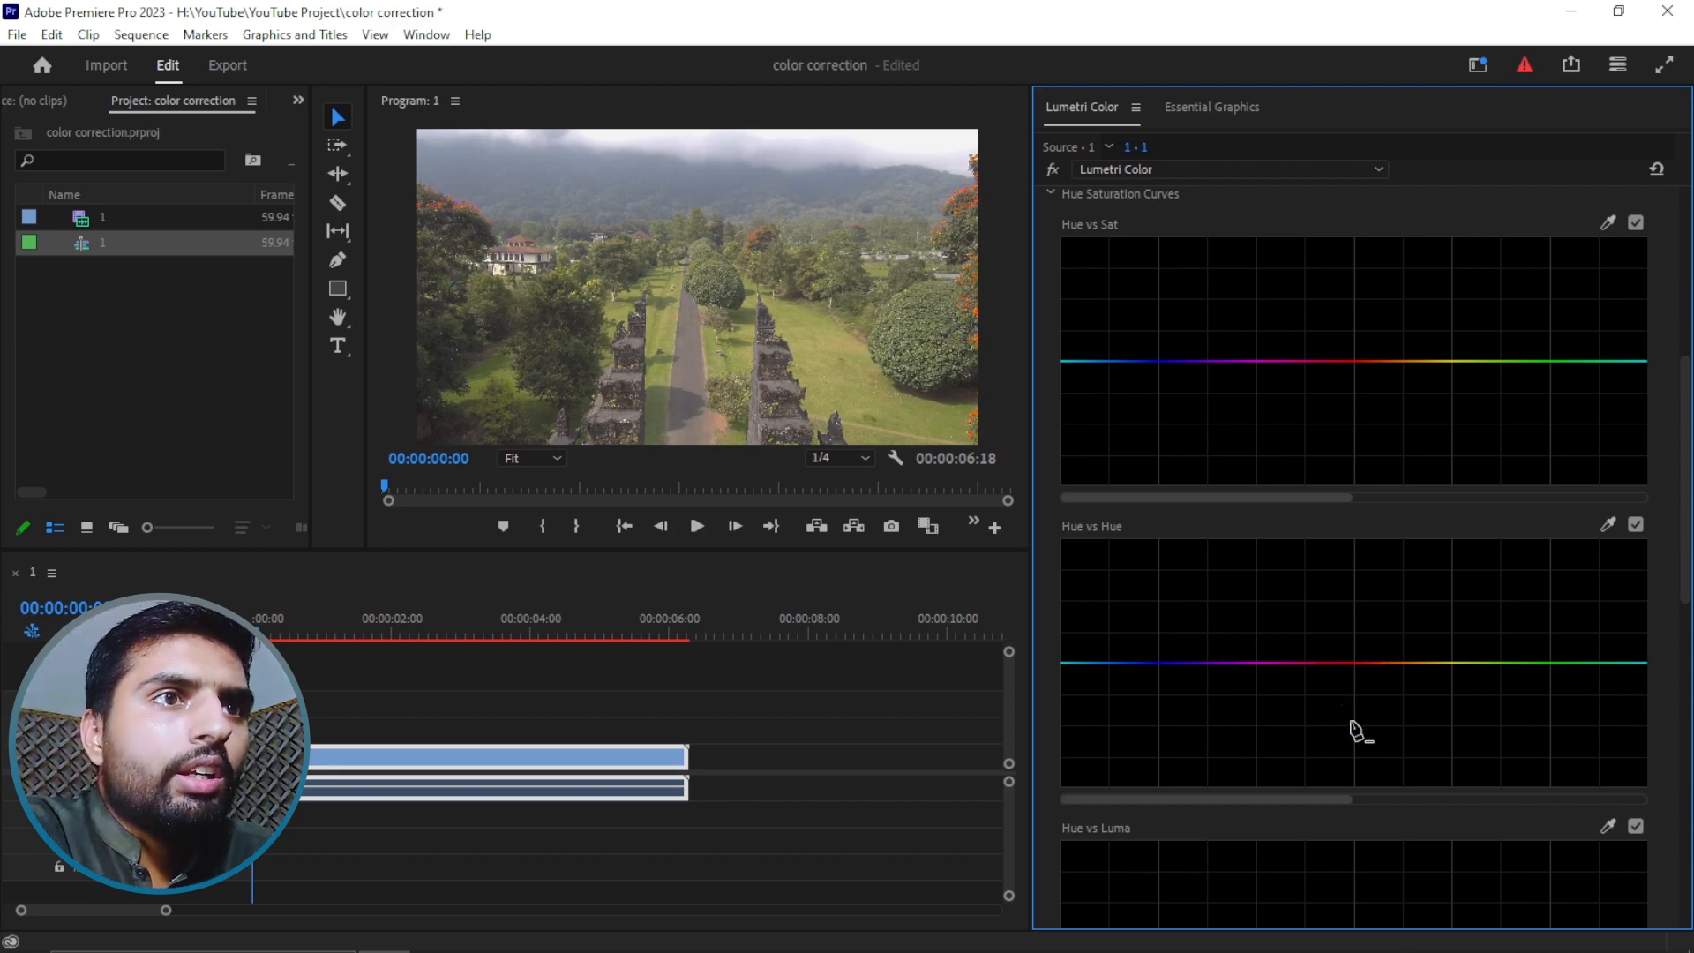
# Step: Sample the lawn's colour for the Hue vs Hue curve and try shifting its middle point below and above the line
pyautogui.click(1607, 524)
pyautogui.click(840, 384)
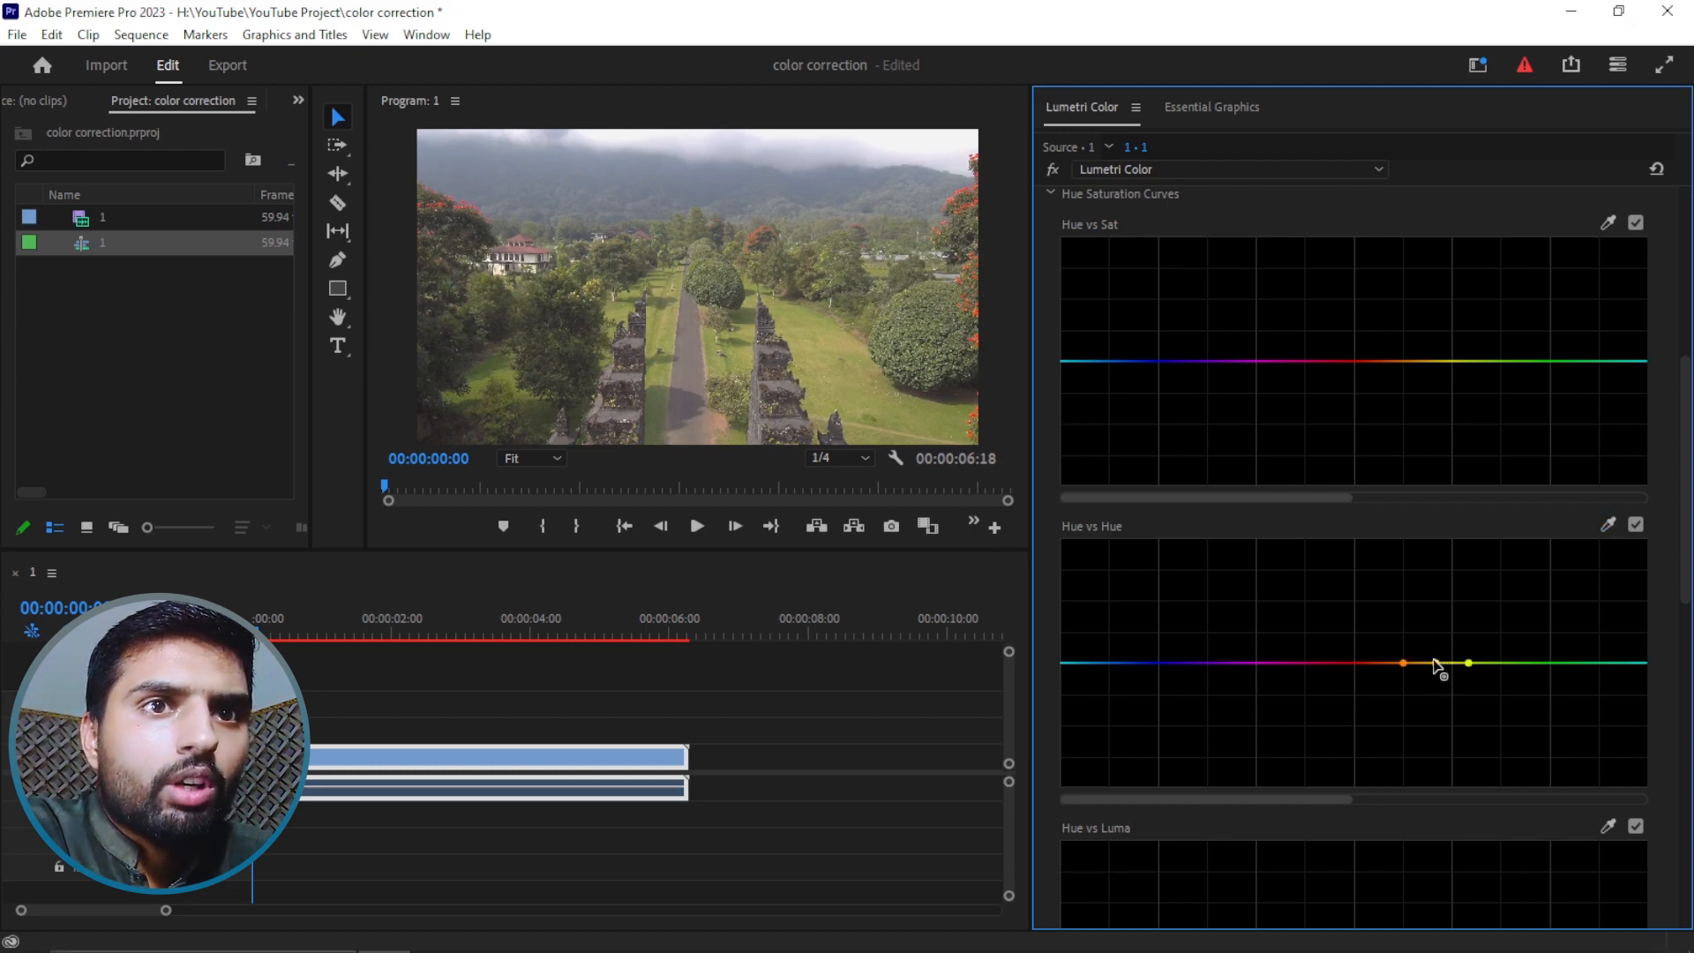
pyautogui.moveTo(1437, 667); pyautogui.dragTo(1440, 729)
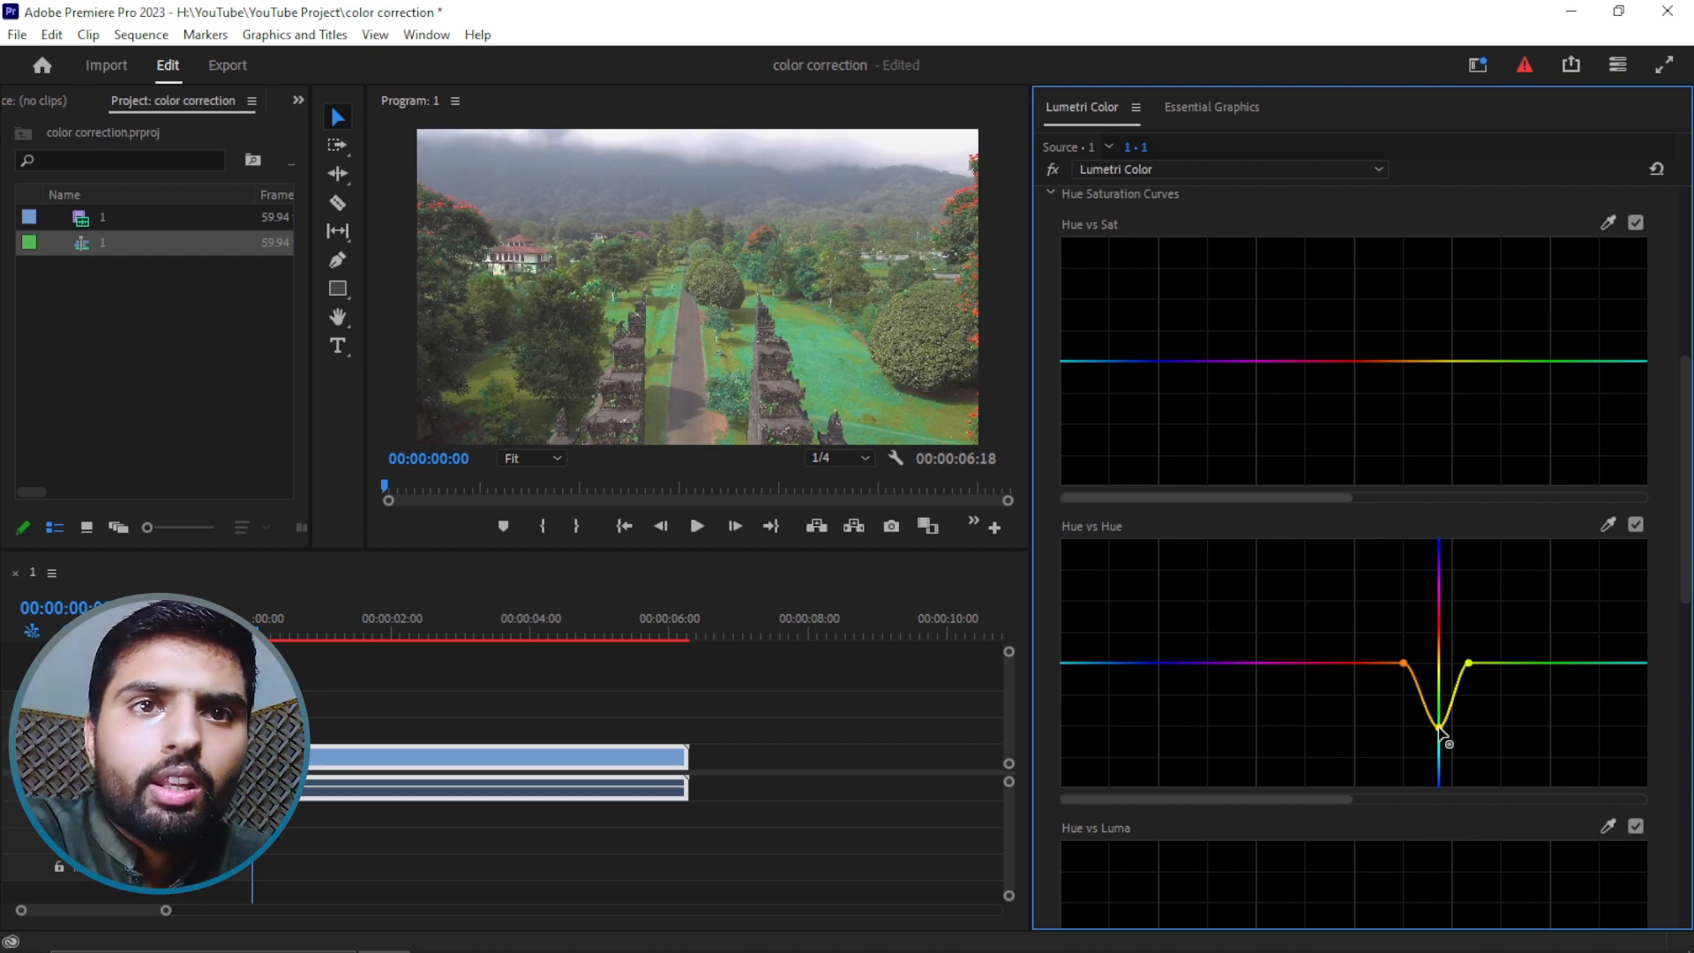
pyautogui.moveTo(1440, 733); pyautogui.dragTo(1441, 584)
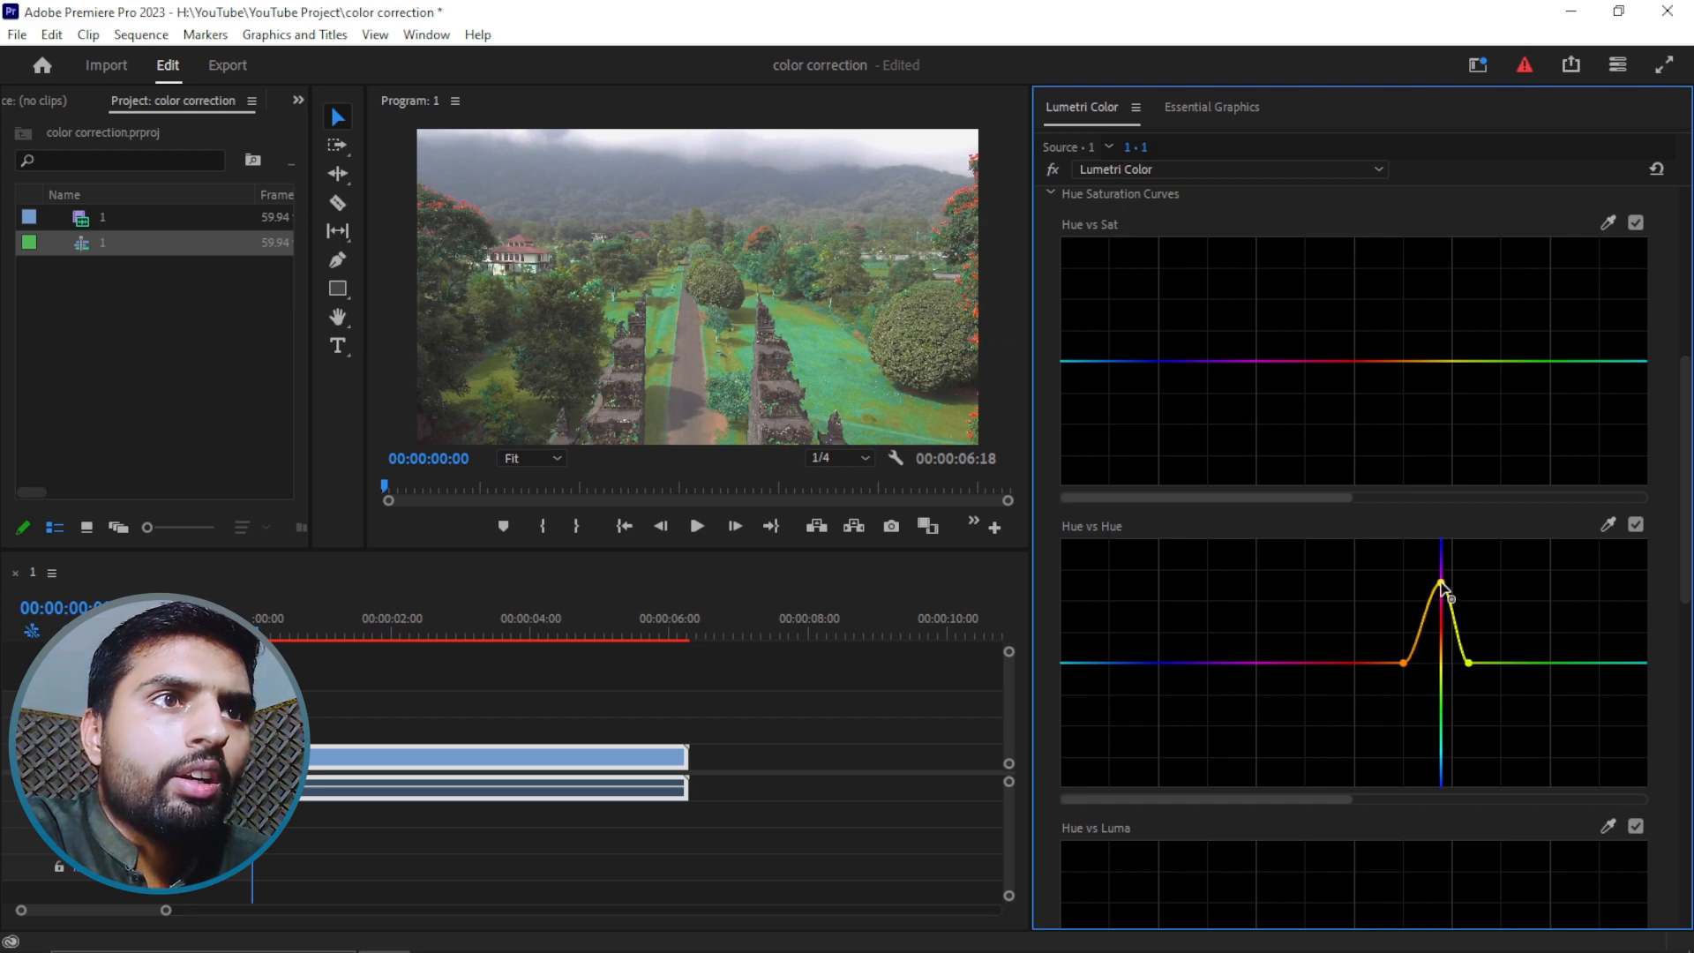
pyautogui.moveTo(1441, 584); pyautogui.dragTo(1447, 582)
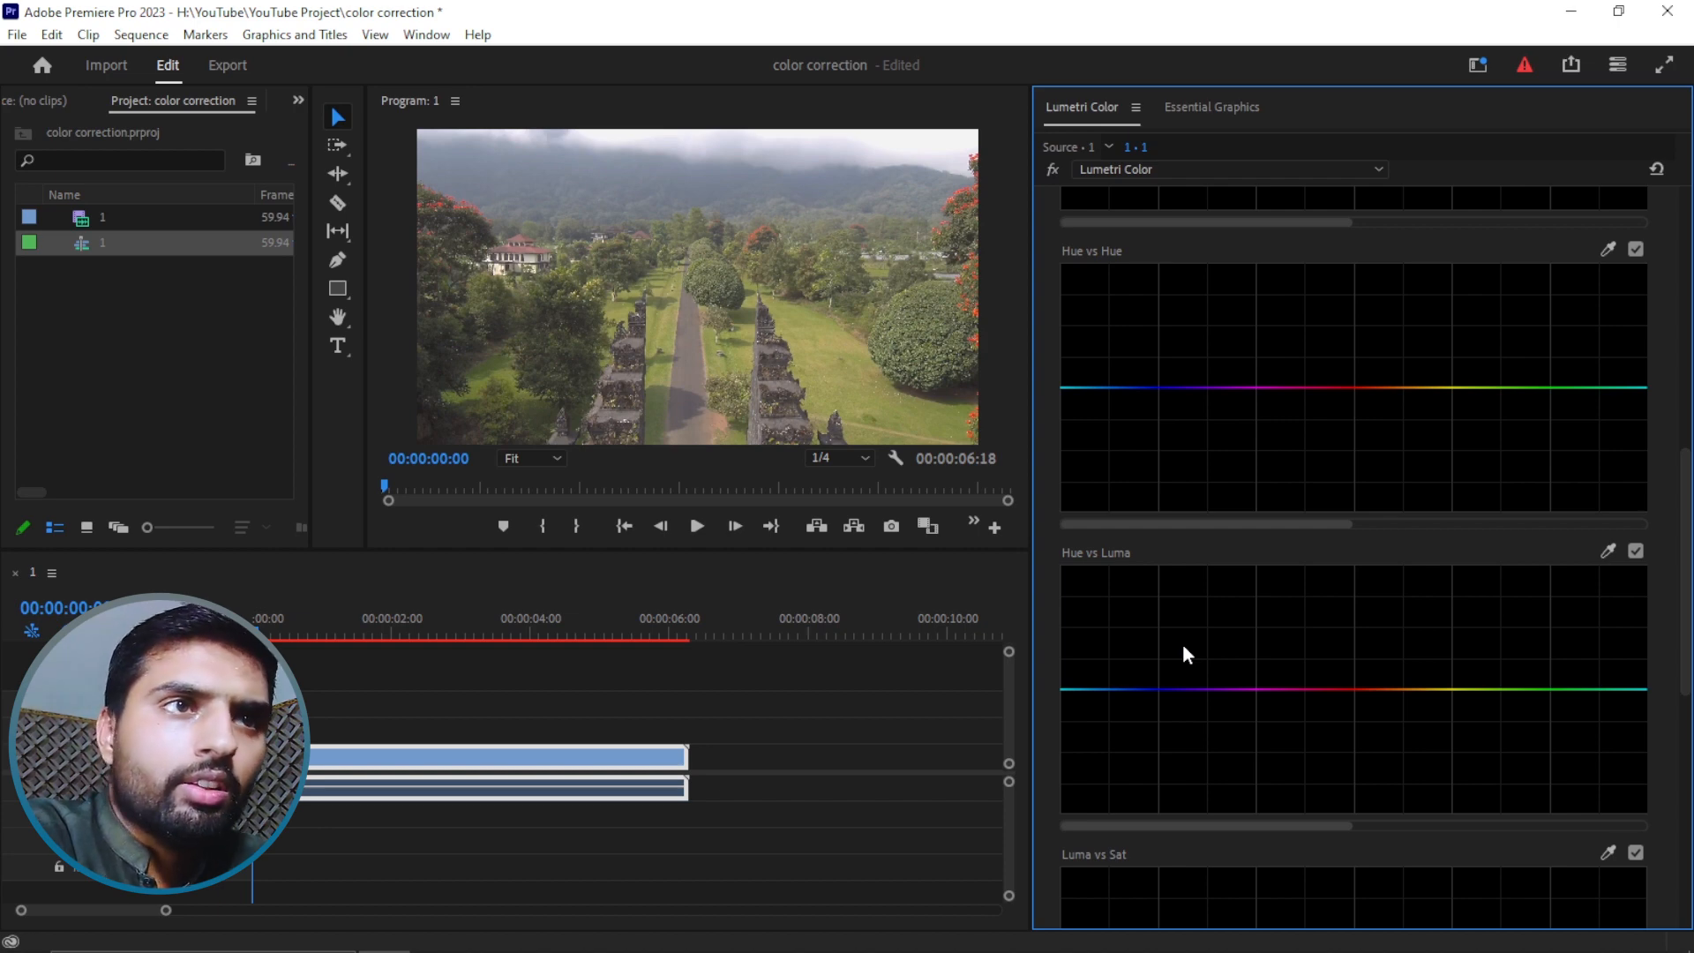
# Step: Sample the lawn's colour for the Hue vs Luma curve and try brightening and strongly darkening that hue
pyautogui.click(1609, 548)
pyautogui.click(831, 369)
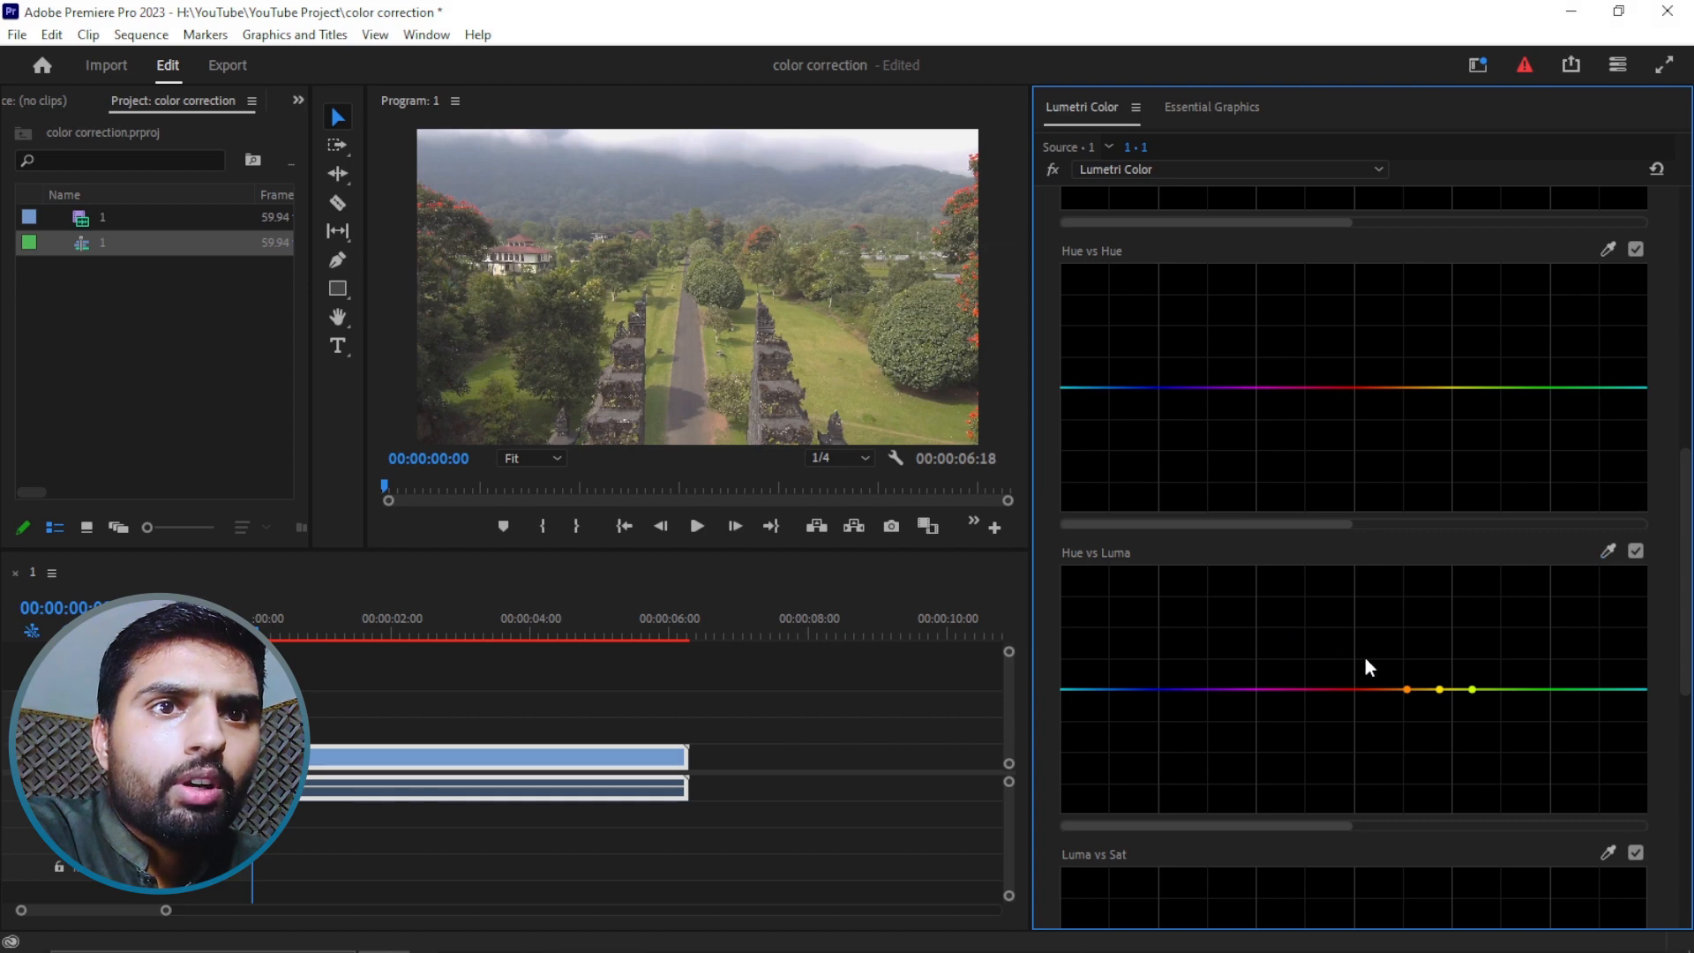
pyautogui.moveTo(1441, 691); pyautogui.dragTo(1439, 588)
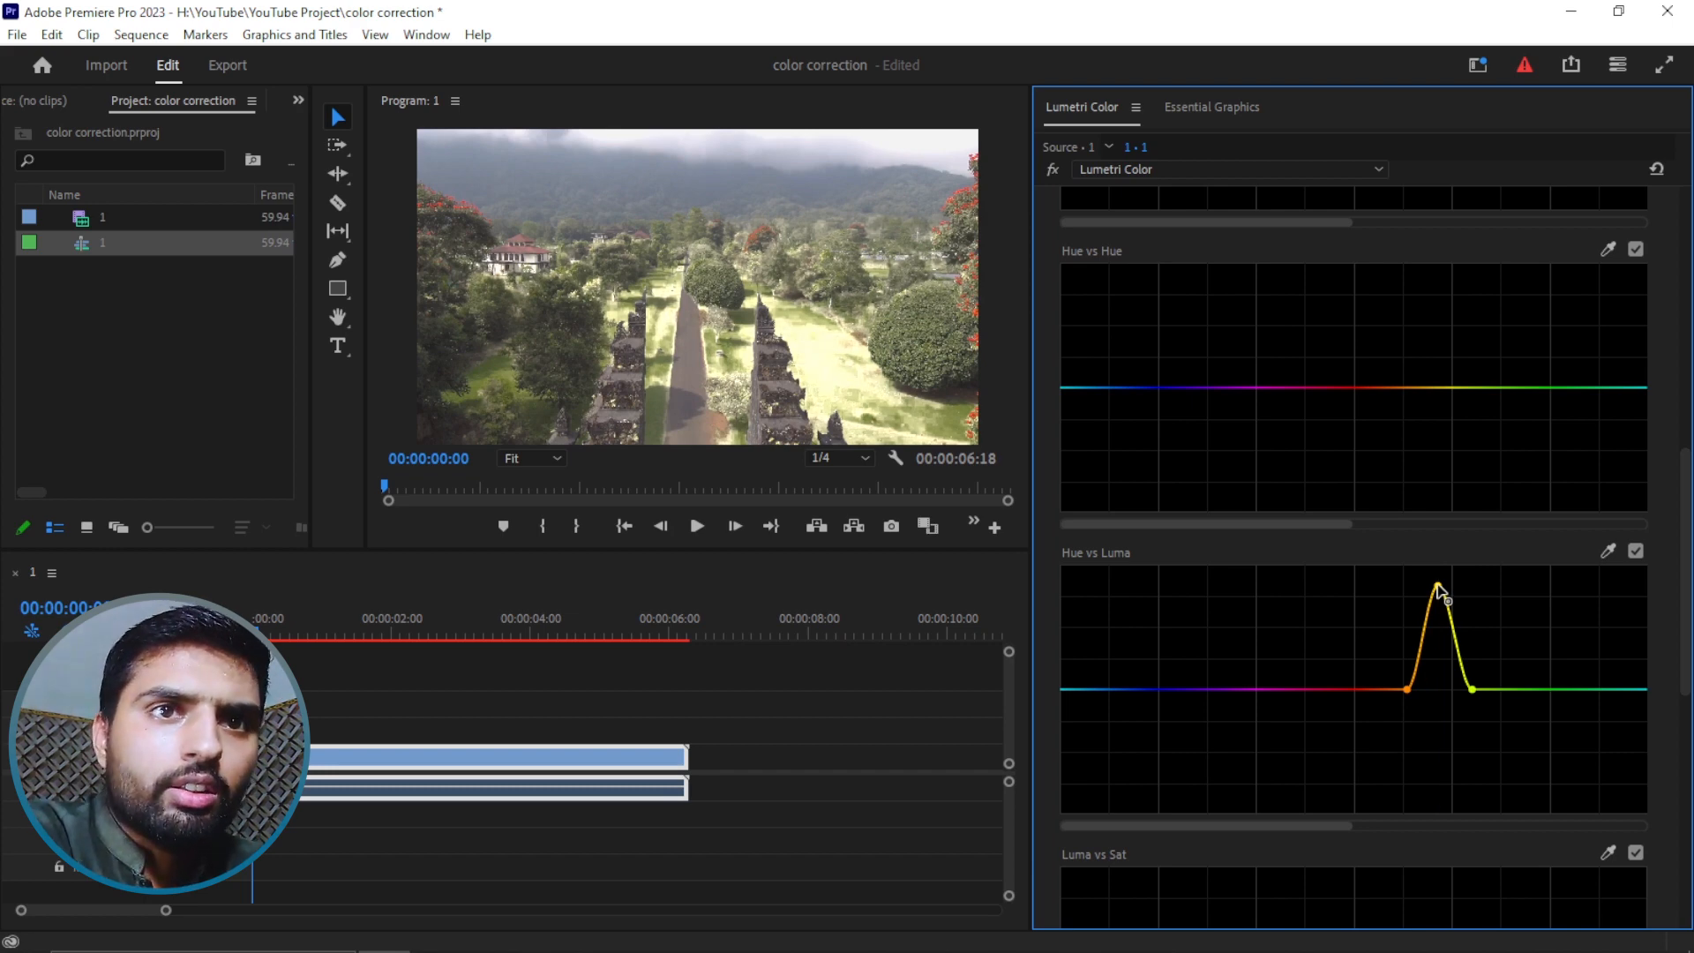
pyautogui.moveTo(1437, 585); pyautogui.dragTo(1442, 793)
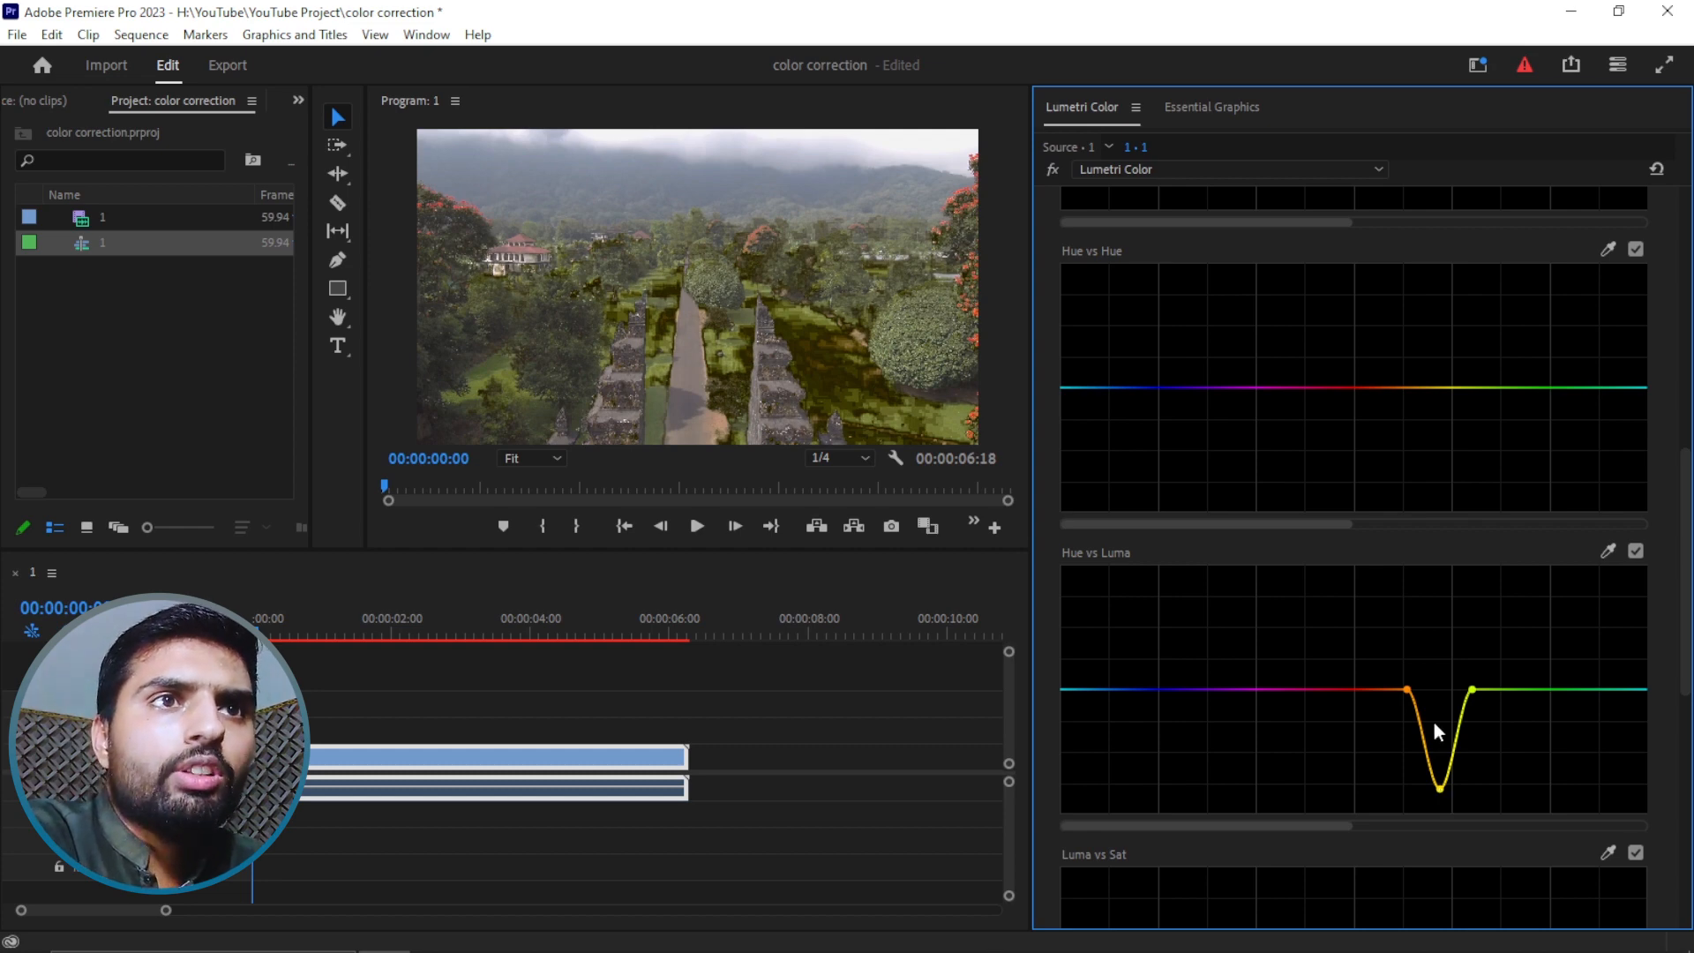
# Step: Save the project and undo the brightening and darkening of the lawn's hue on the Hue vs Luma curve
pyautogui.scroll(5, 1362, 568)
pyautogui.scroll(1, 1241, 393)
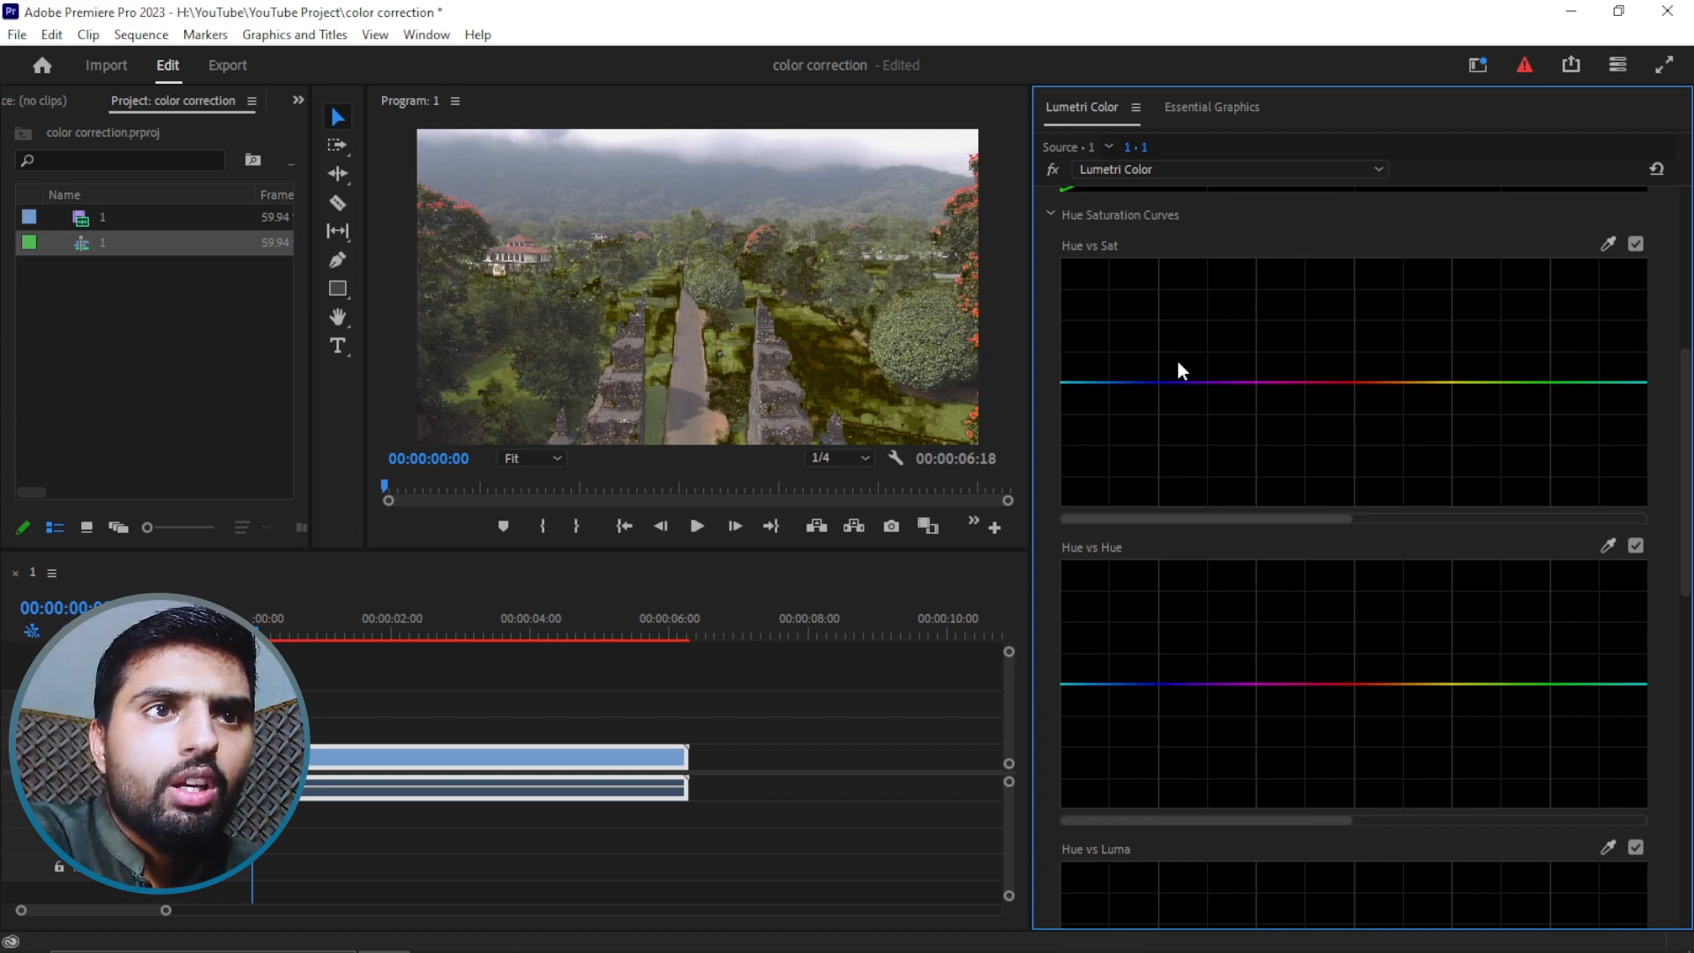
pyautogui.scroll(-2, 1209, 512)
pyautogui.hotkey('ctrl', 's')
pyautogui.scroll(-6, 1193, 573)
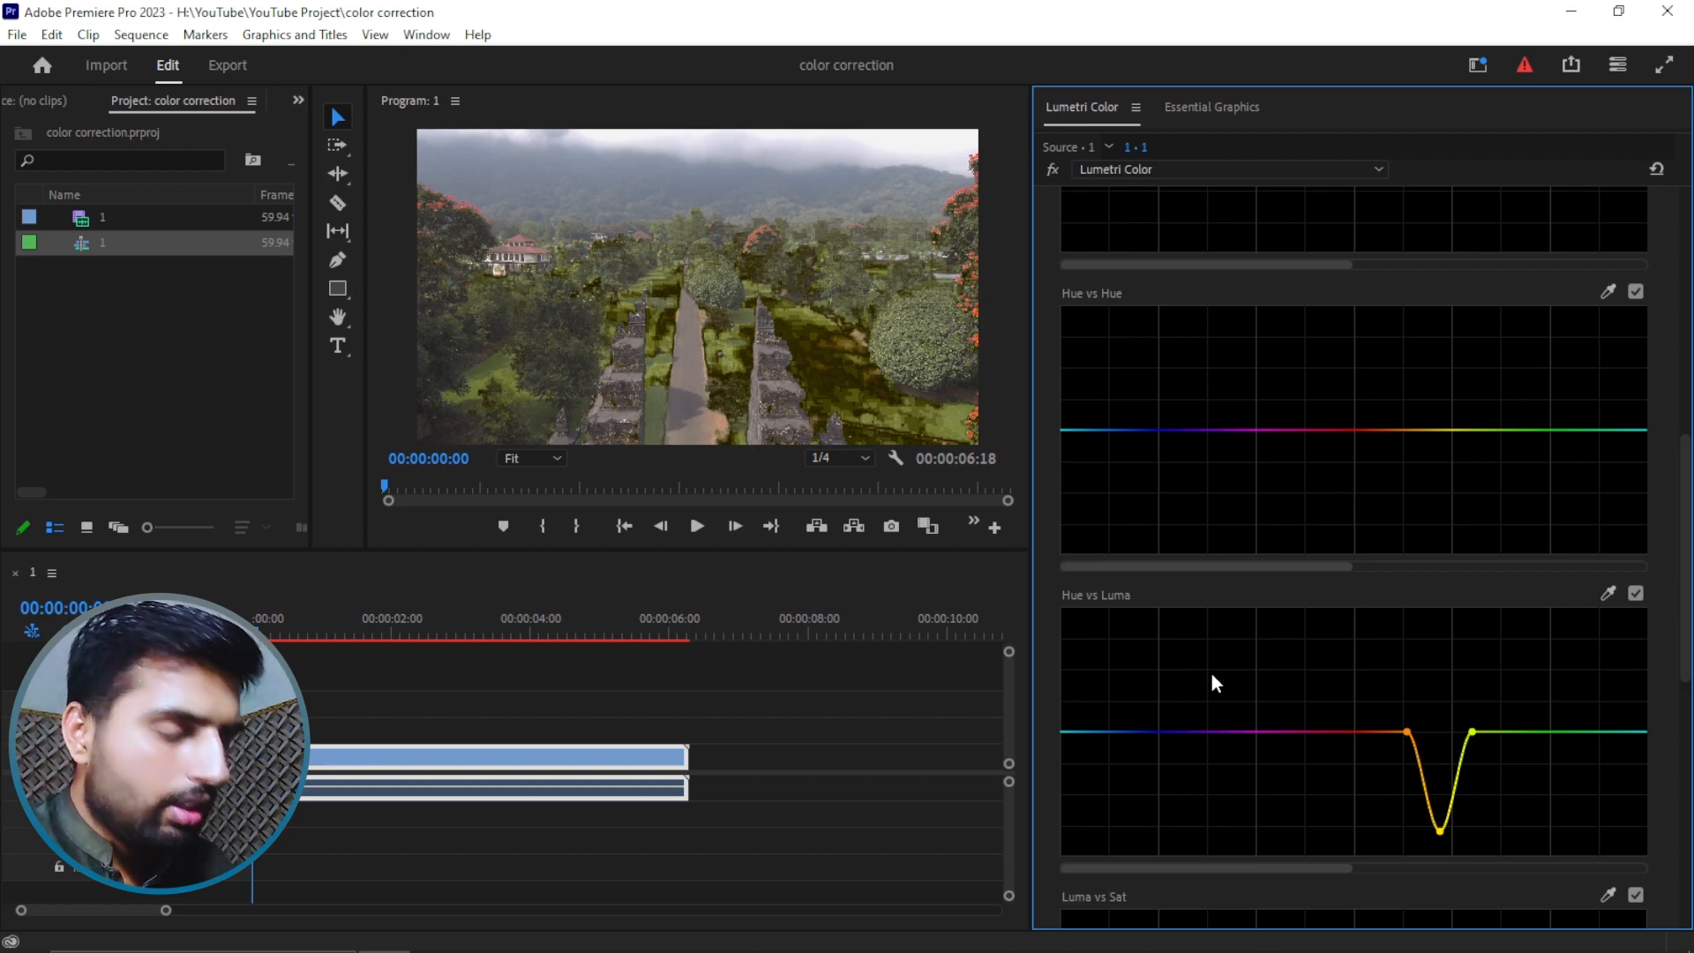
pyautogui.hotkey('ctrl', 'z')
pyautogui.hotkey('ctrl', 'z')
pyautogui.hotkey('ctrl', 'z')
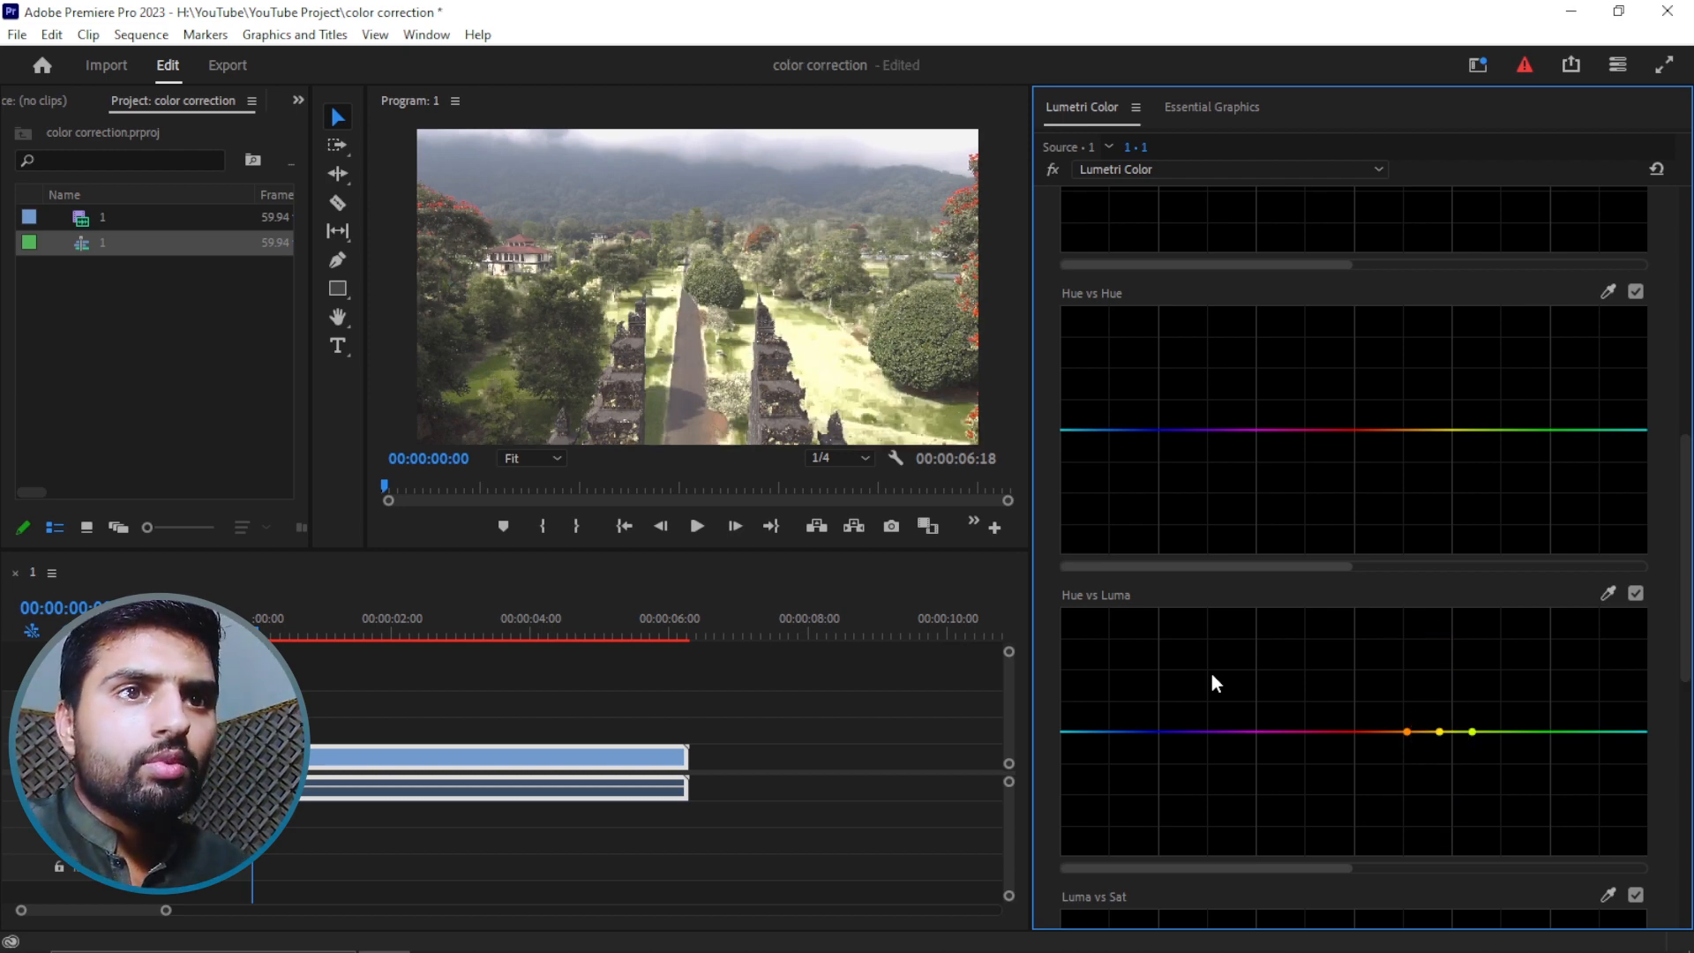
# Step: Look over the Luma vs Sat and Sat vs Sat curves and the Color Wheels & Match section, ending in HSL Secondary
pyautogui.scroll(-9, 1221, 692)
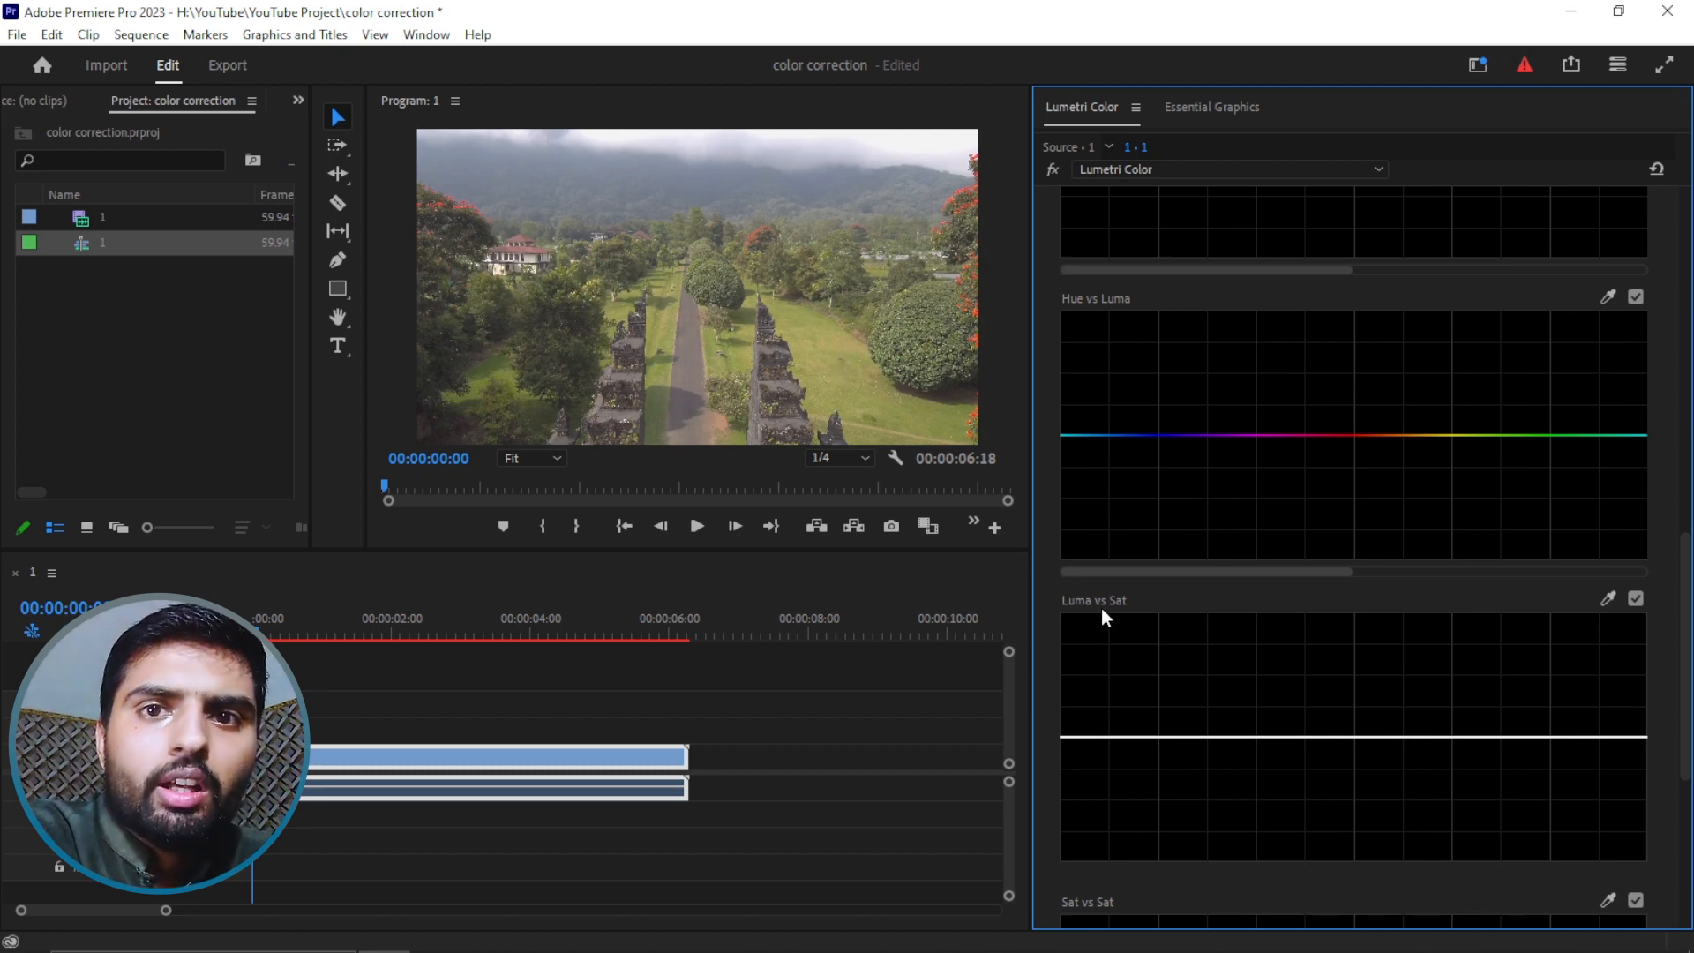
pyautogui.scroll(-5, 1102, 607)
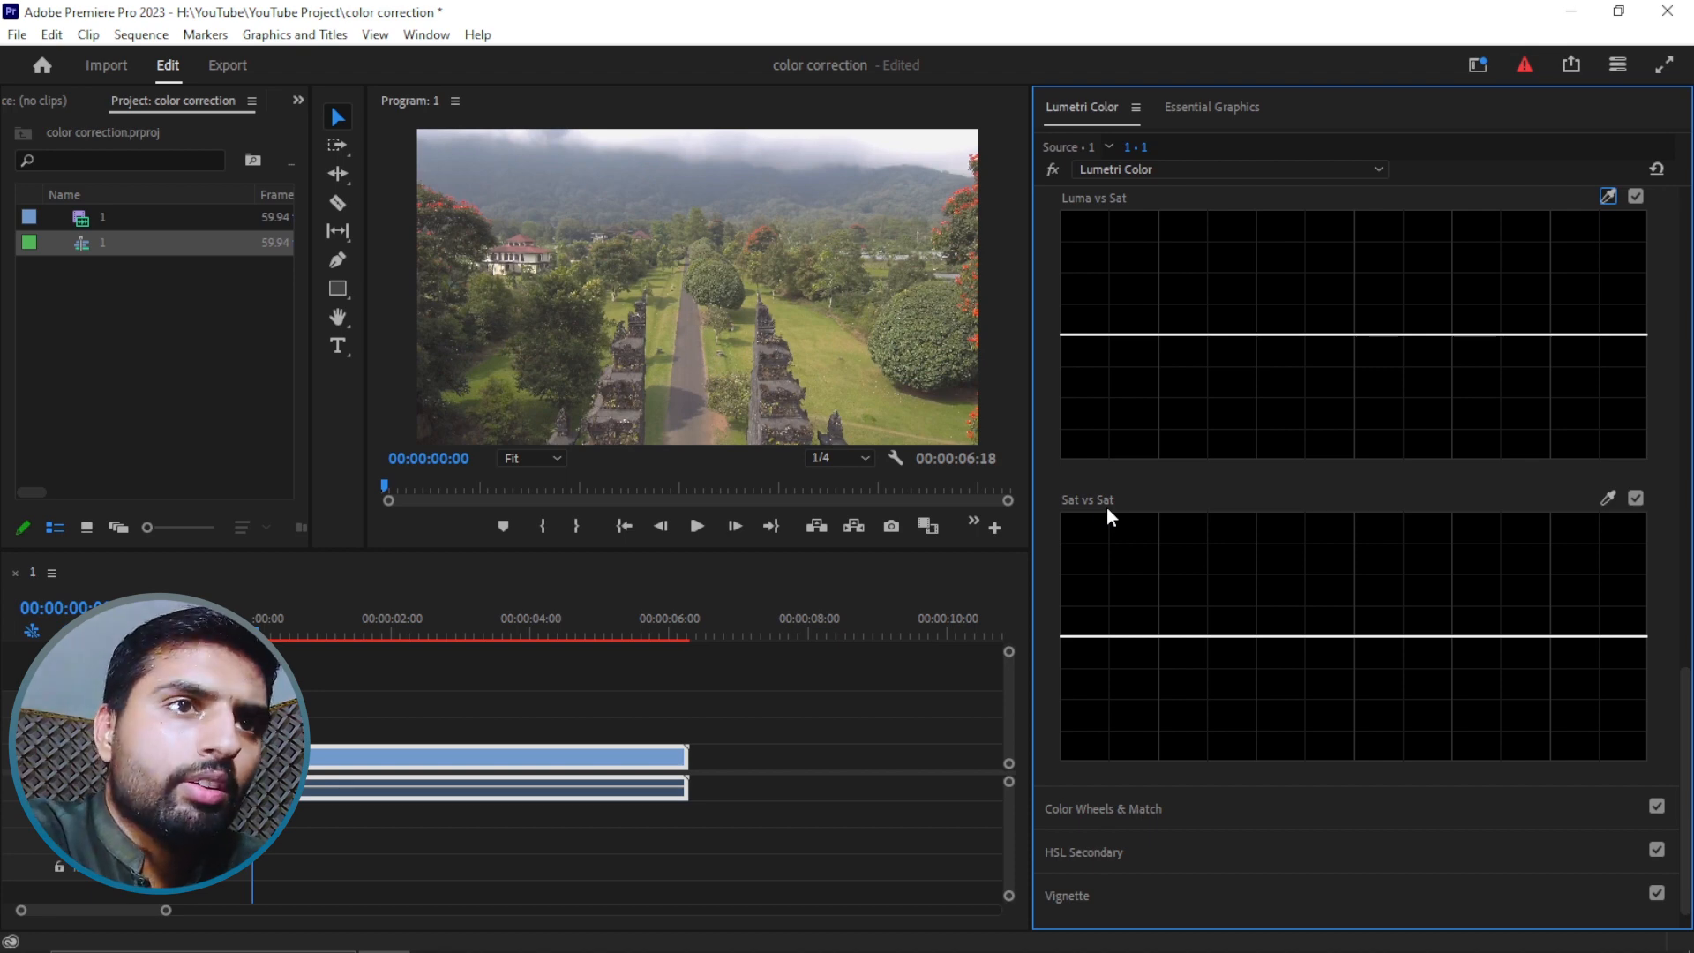
pyautogui.scroll(-1, 1265, 589)
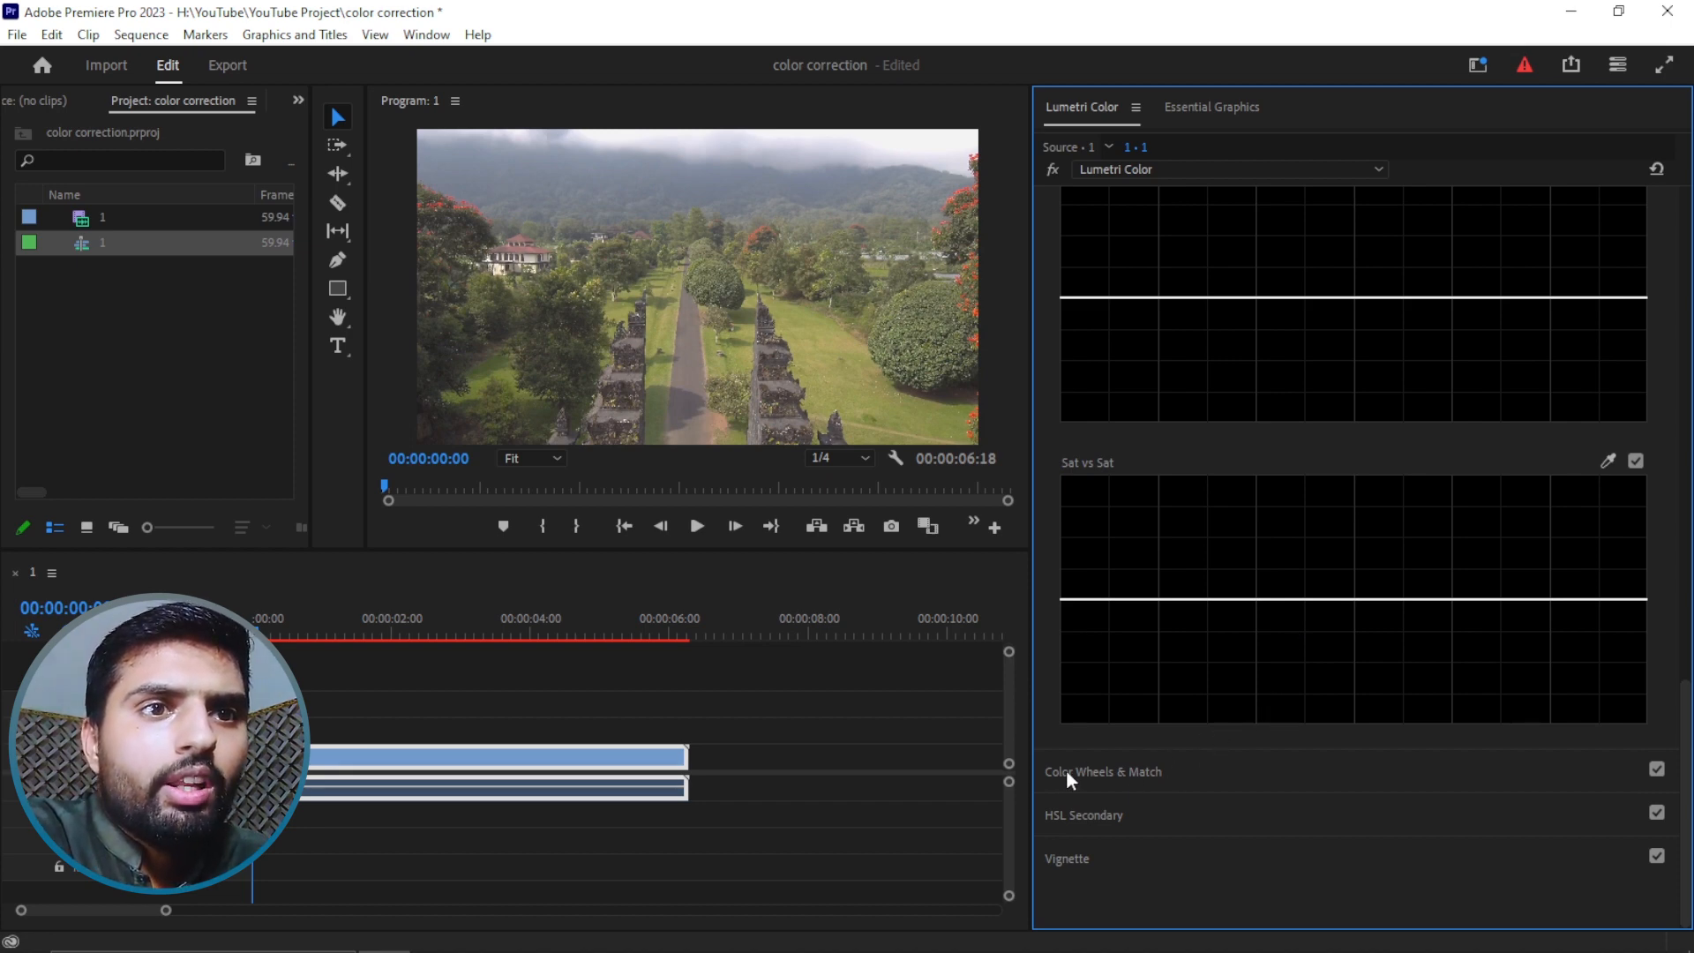
pyautogui.click(1198, 774)
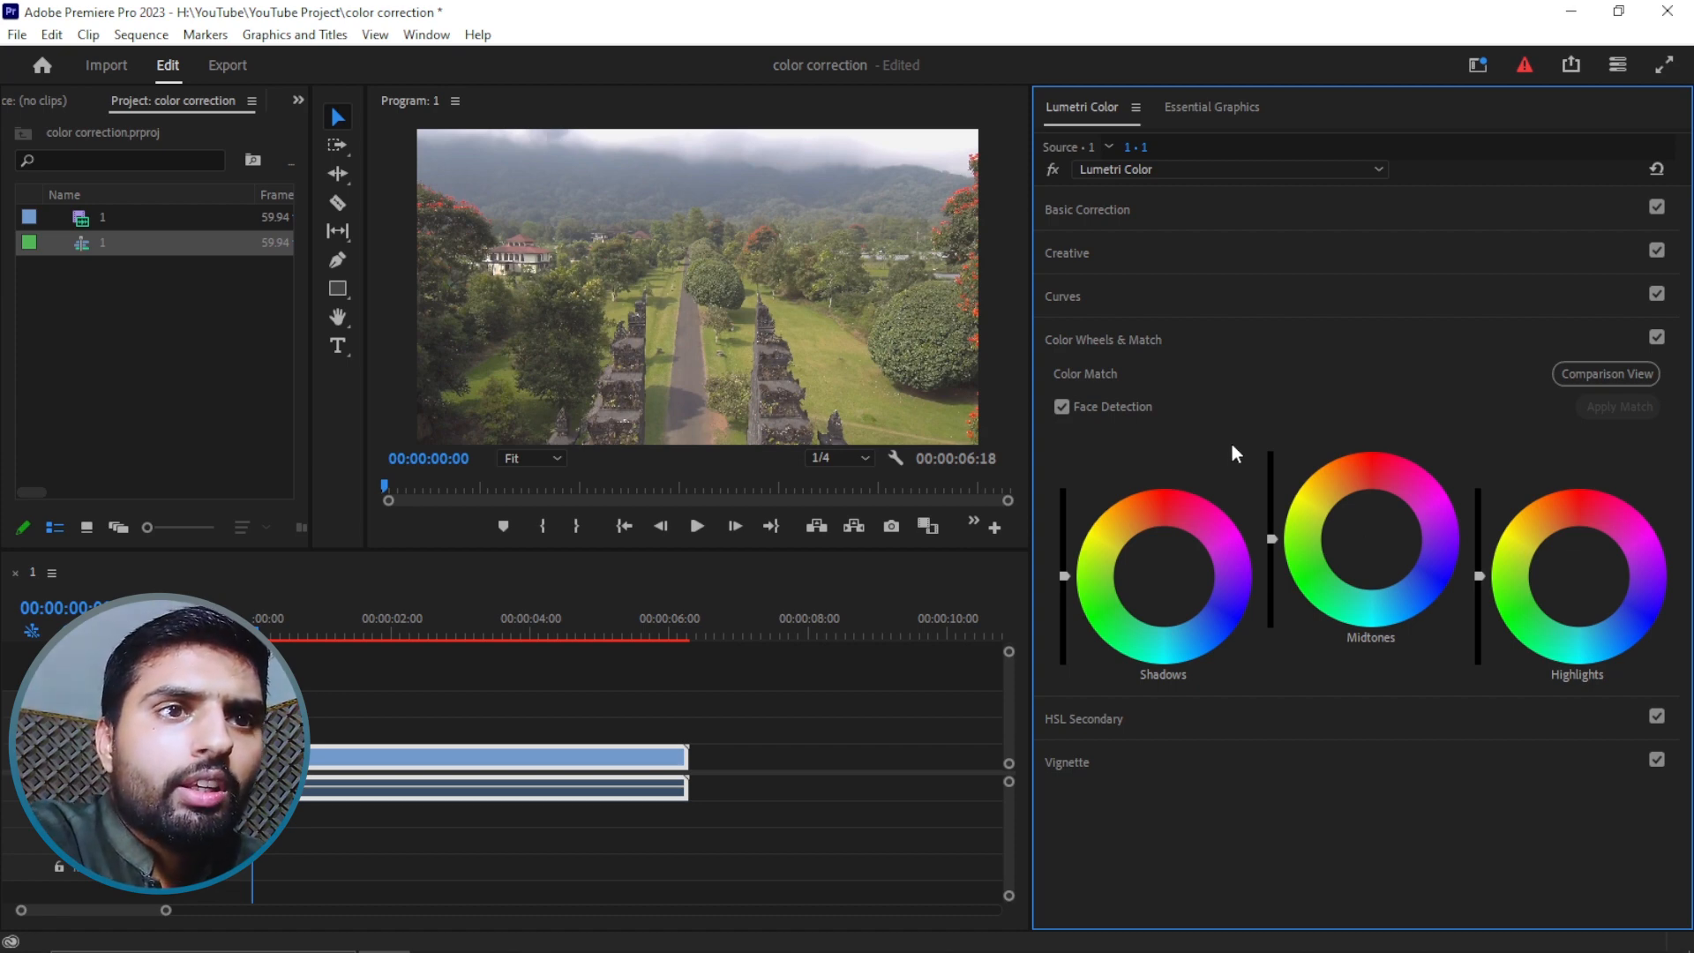
pyautogui.click(1243, 717)
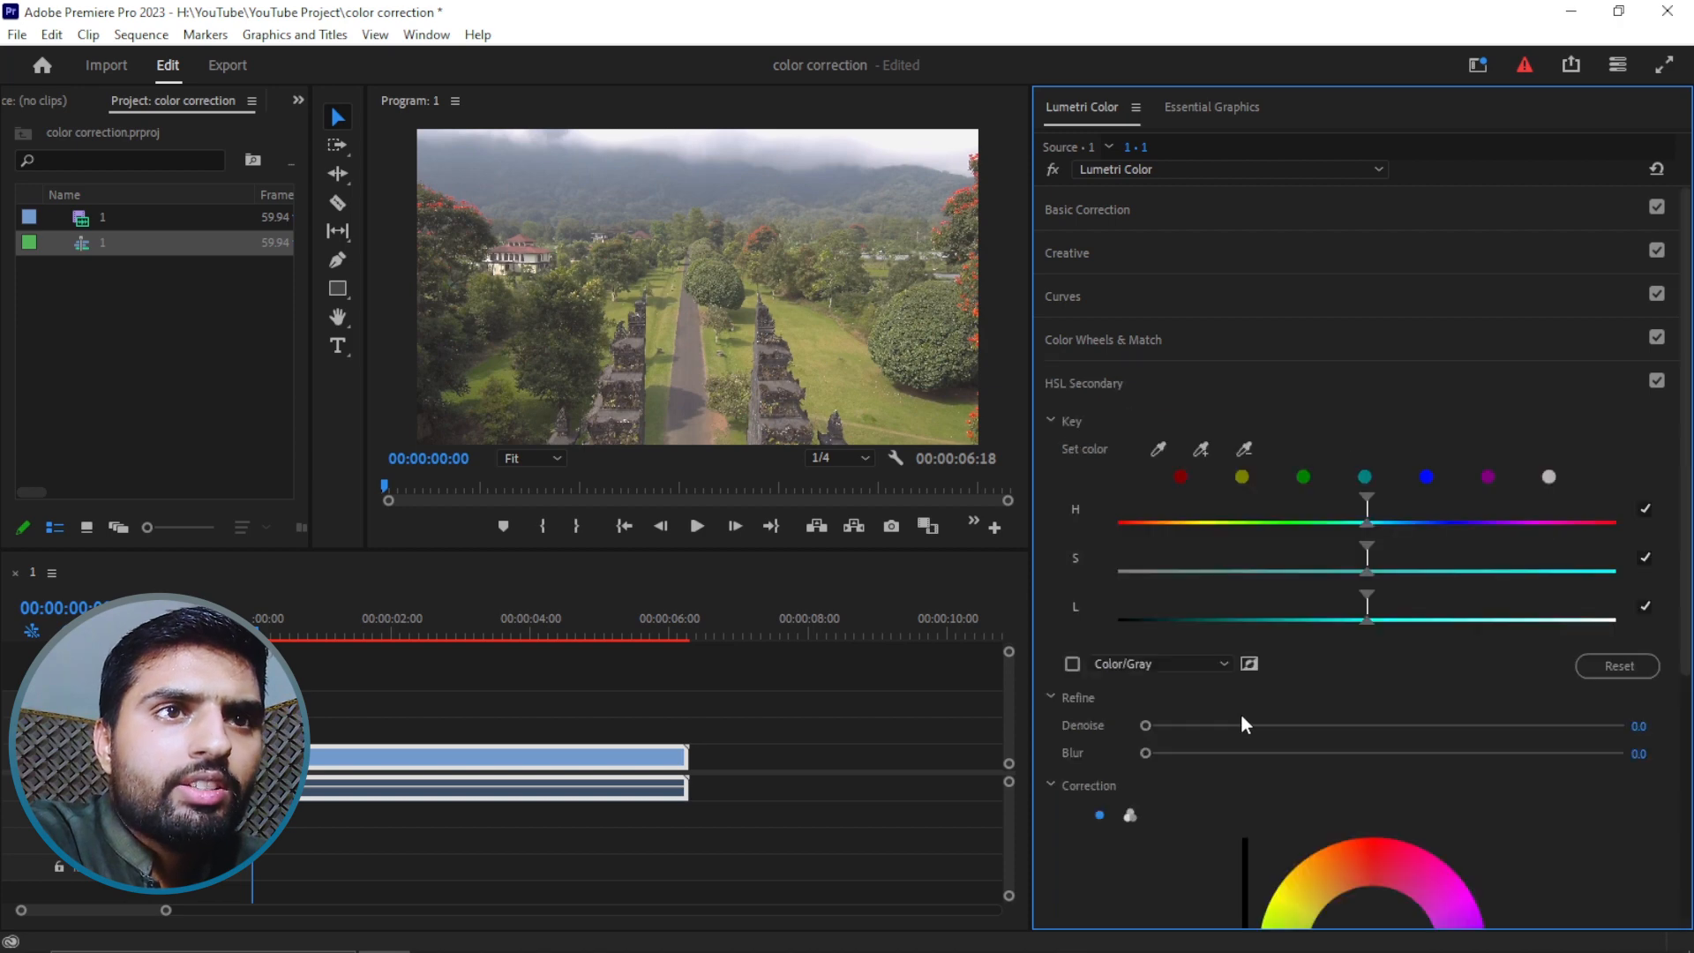
# Step: Save the project and try blue as the key colour in HSL Secondary
pyautogui.click(1157, 448)
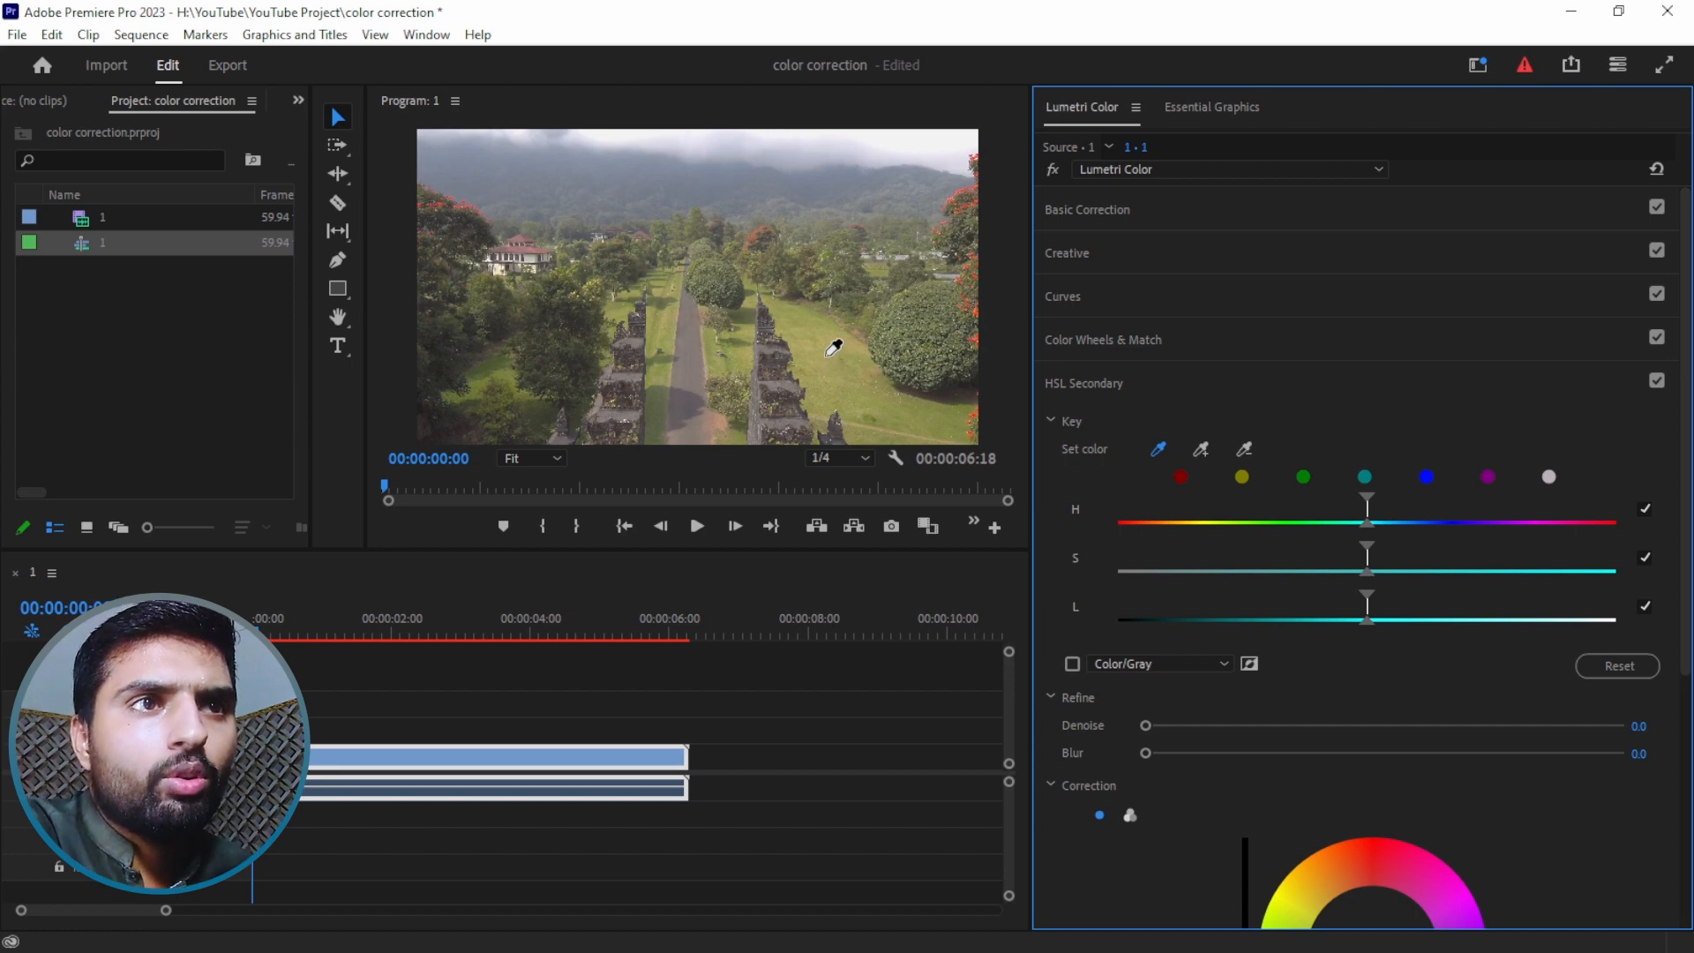
pyautogui.hotkey('ctrl', 's')
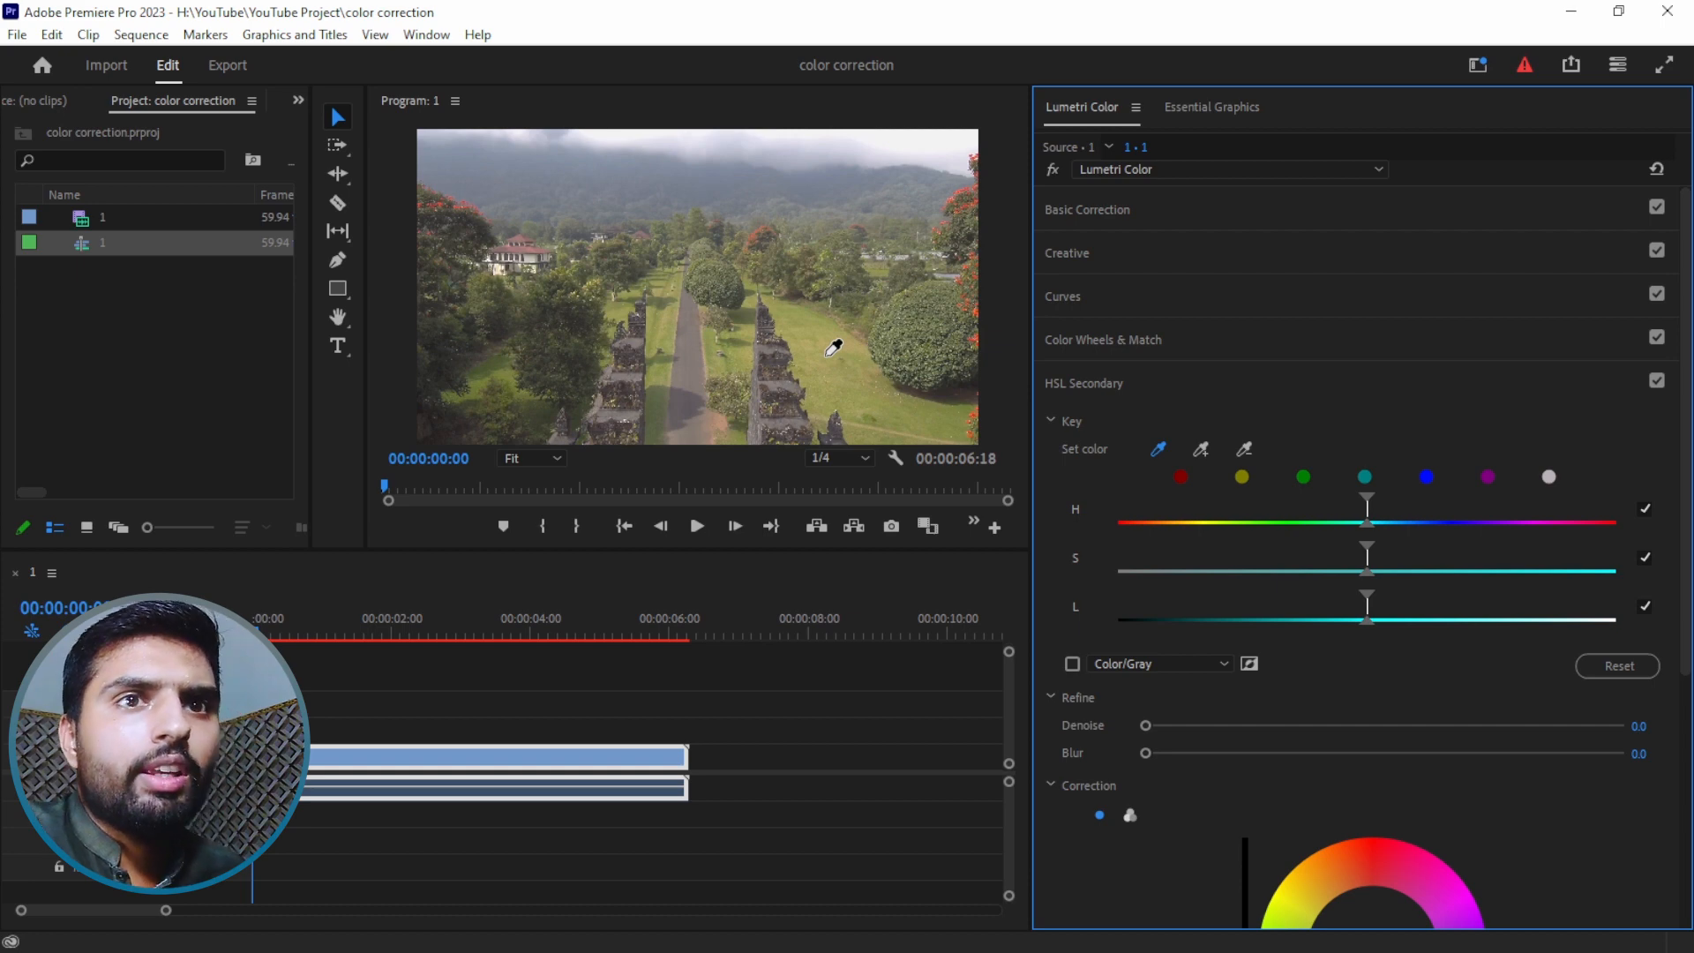
pyautogui.click(833, 347)
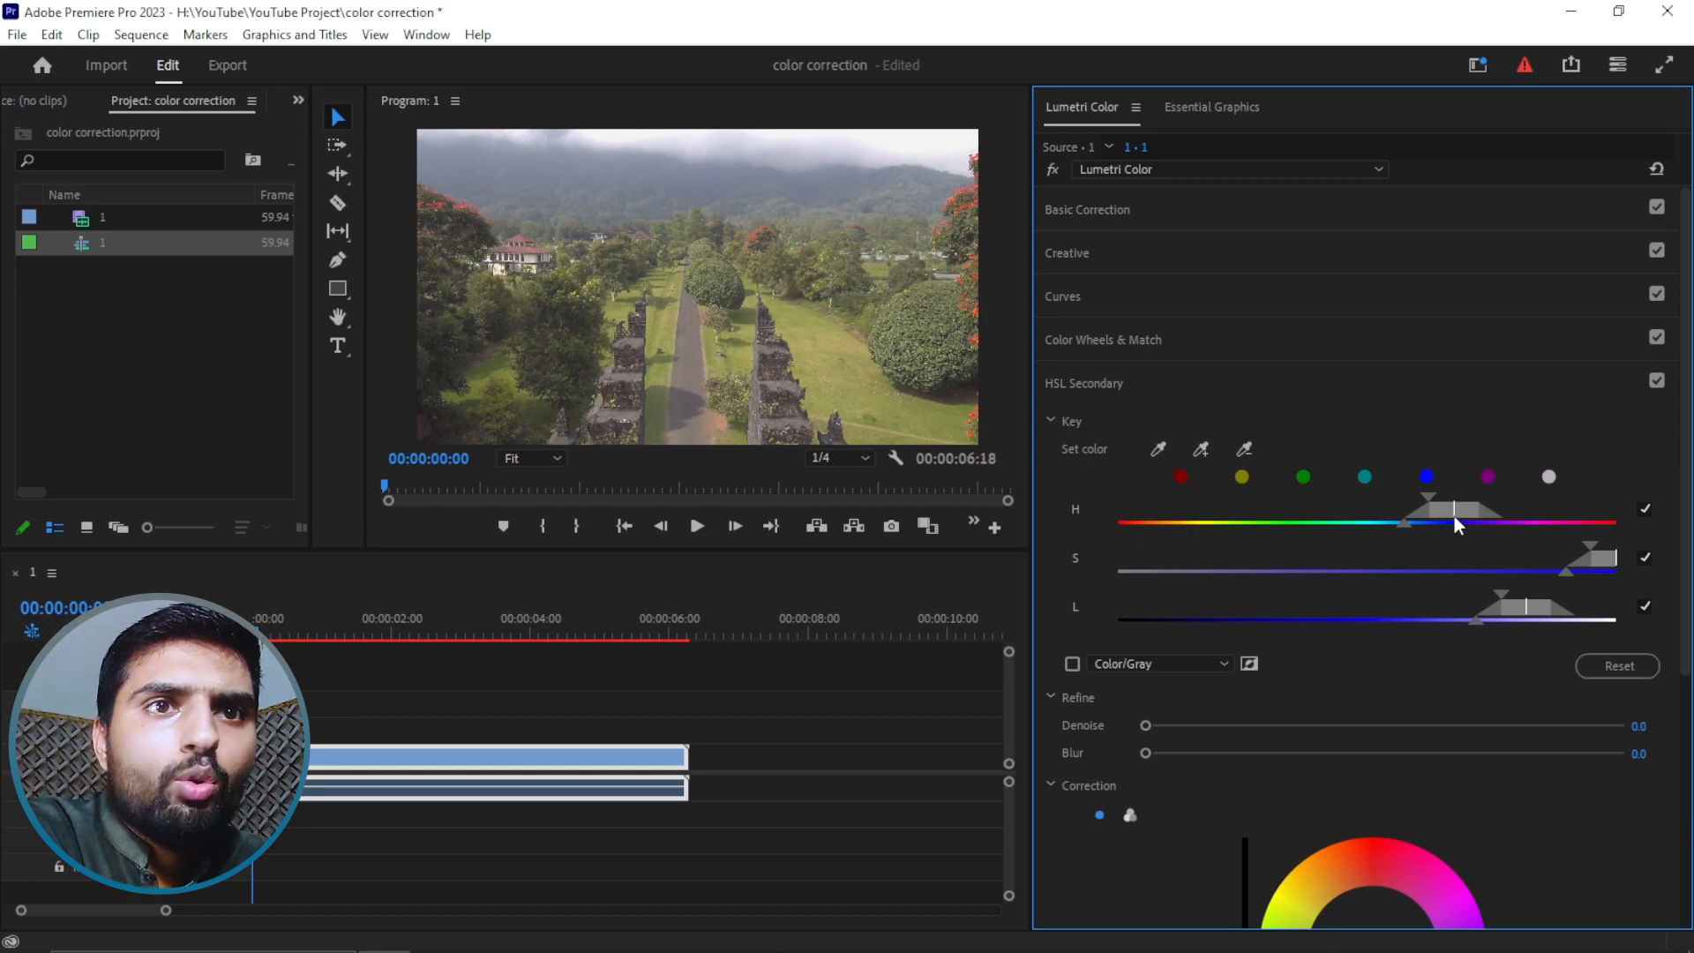
# Step: Try widening the blue key's hue and saturation falloff ranges and reset the HSL key
pyautogui.moveTo(1403, 523); pyautogui.dragTo(1374, 524)
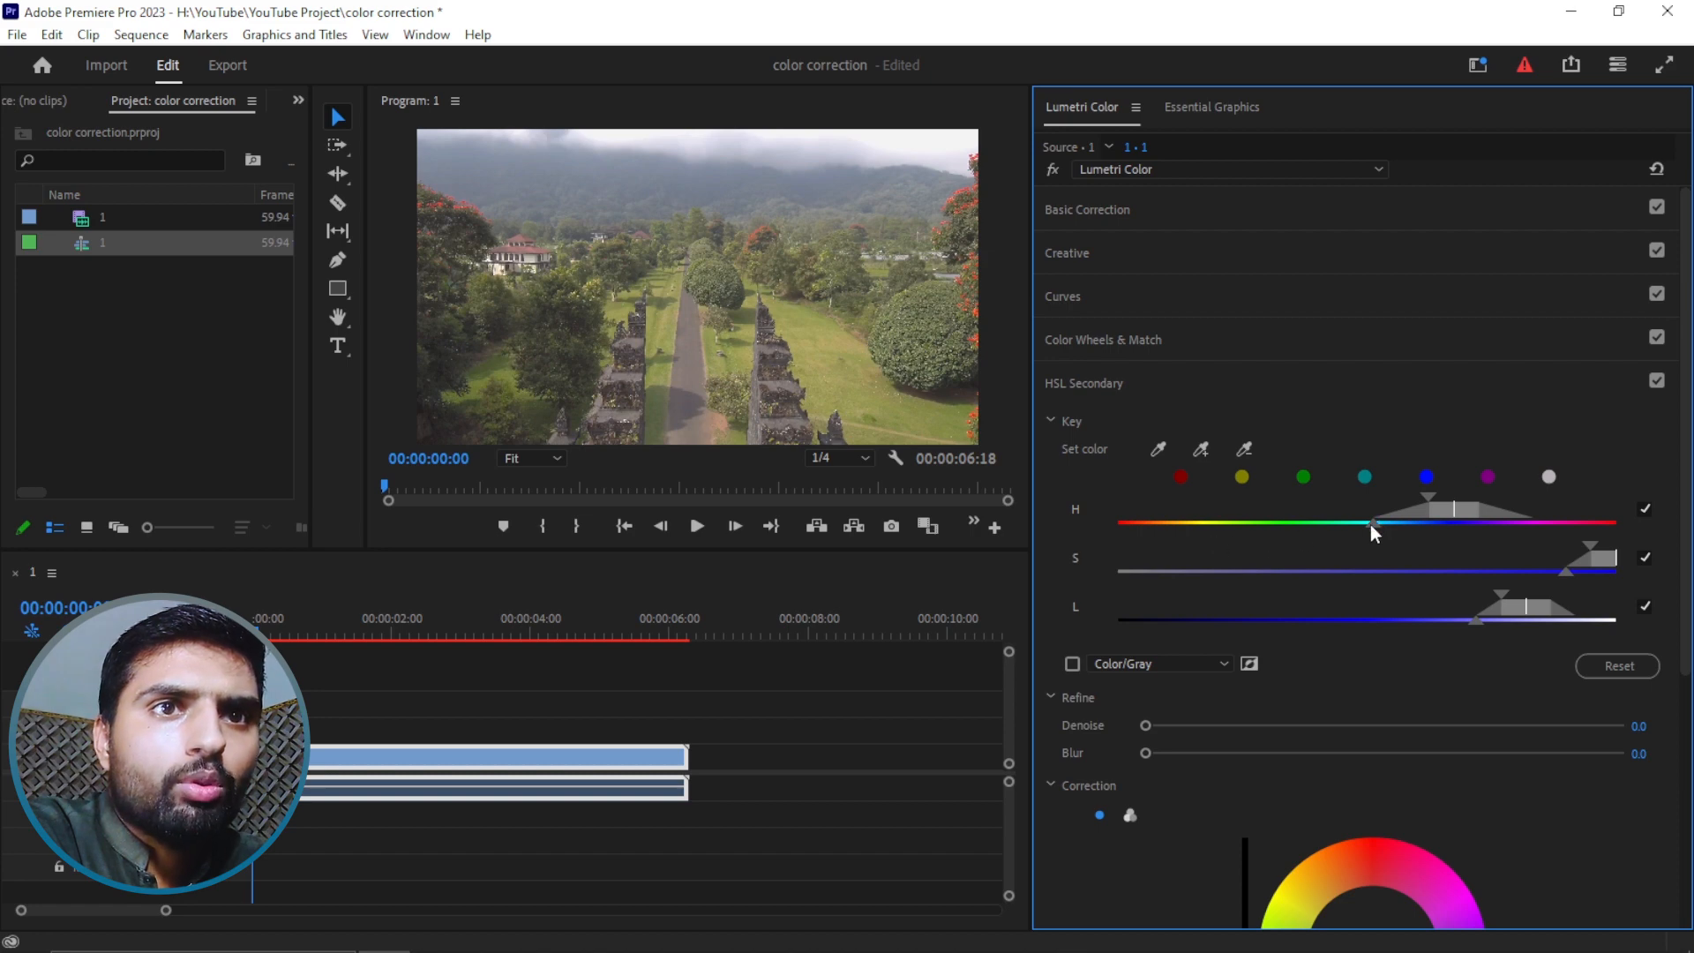
pyautogui.moveTo(1371, 523); pyautogui.dragTo(1188, 522)
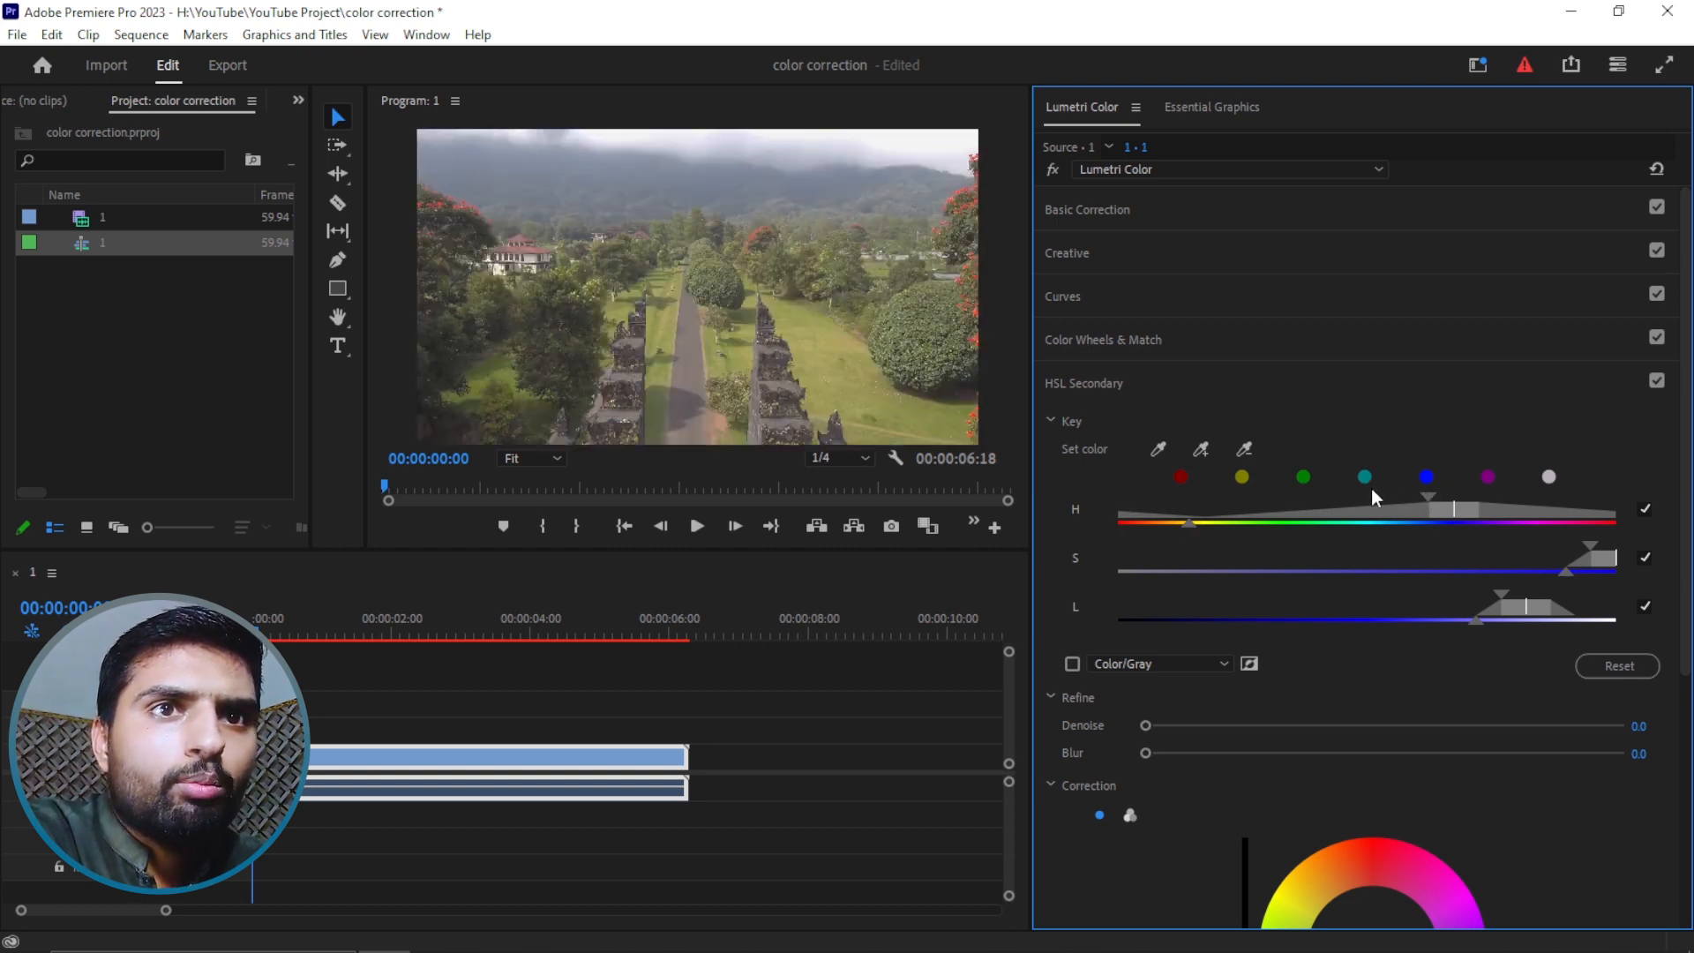
pyautogui.moveTo(1427, 495); pyautogui.dragTo(1445, 490)
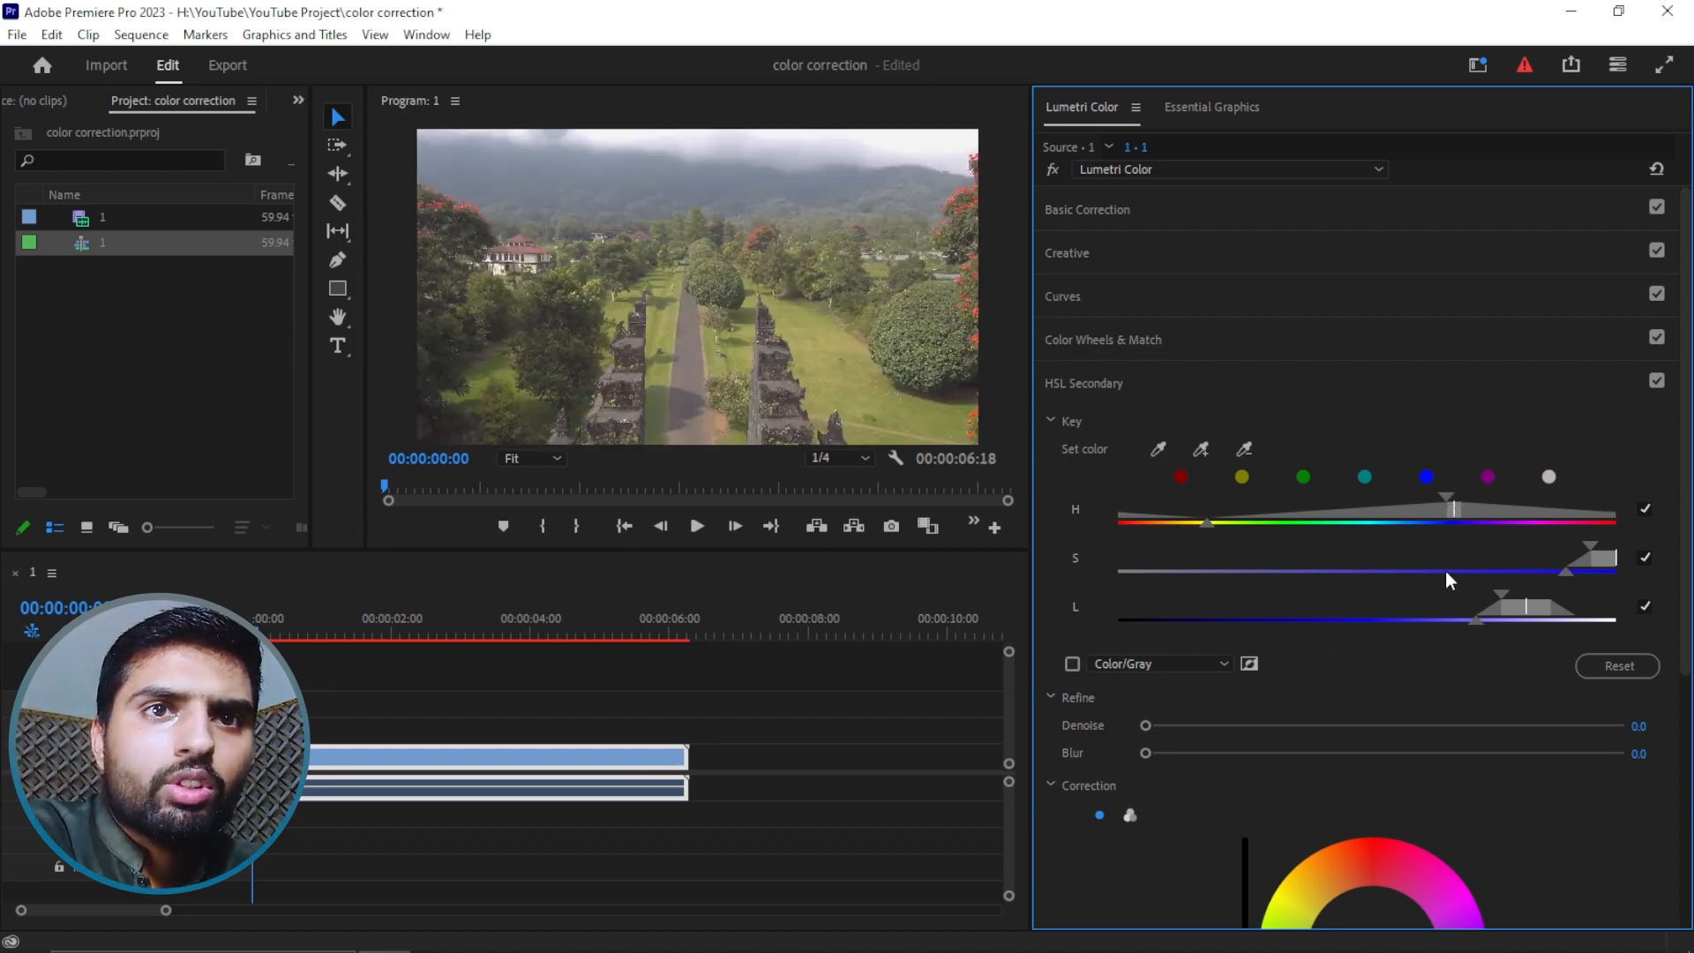
pyautogui.moveTo(1564, 570); pyautogui.dragTo(1119, 570)
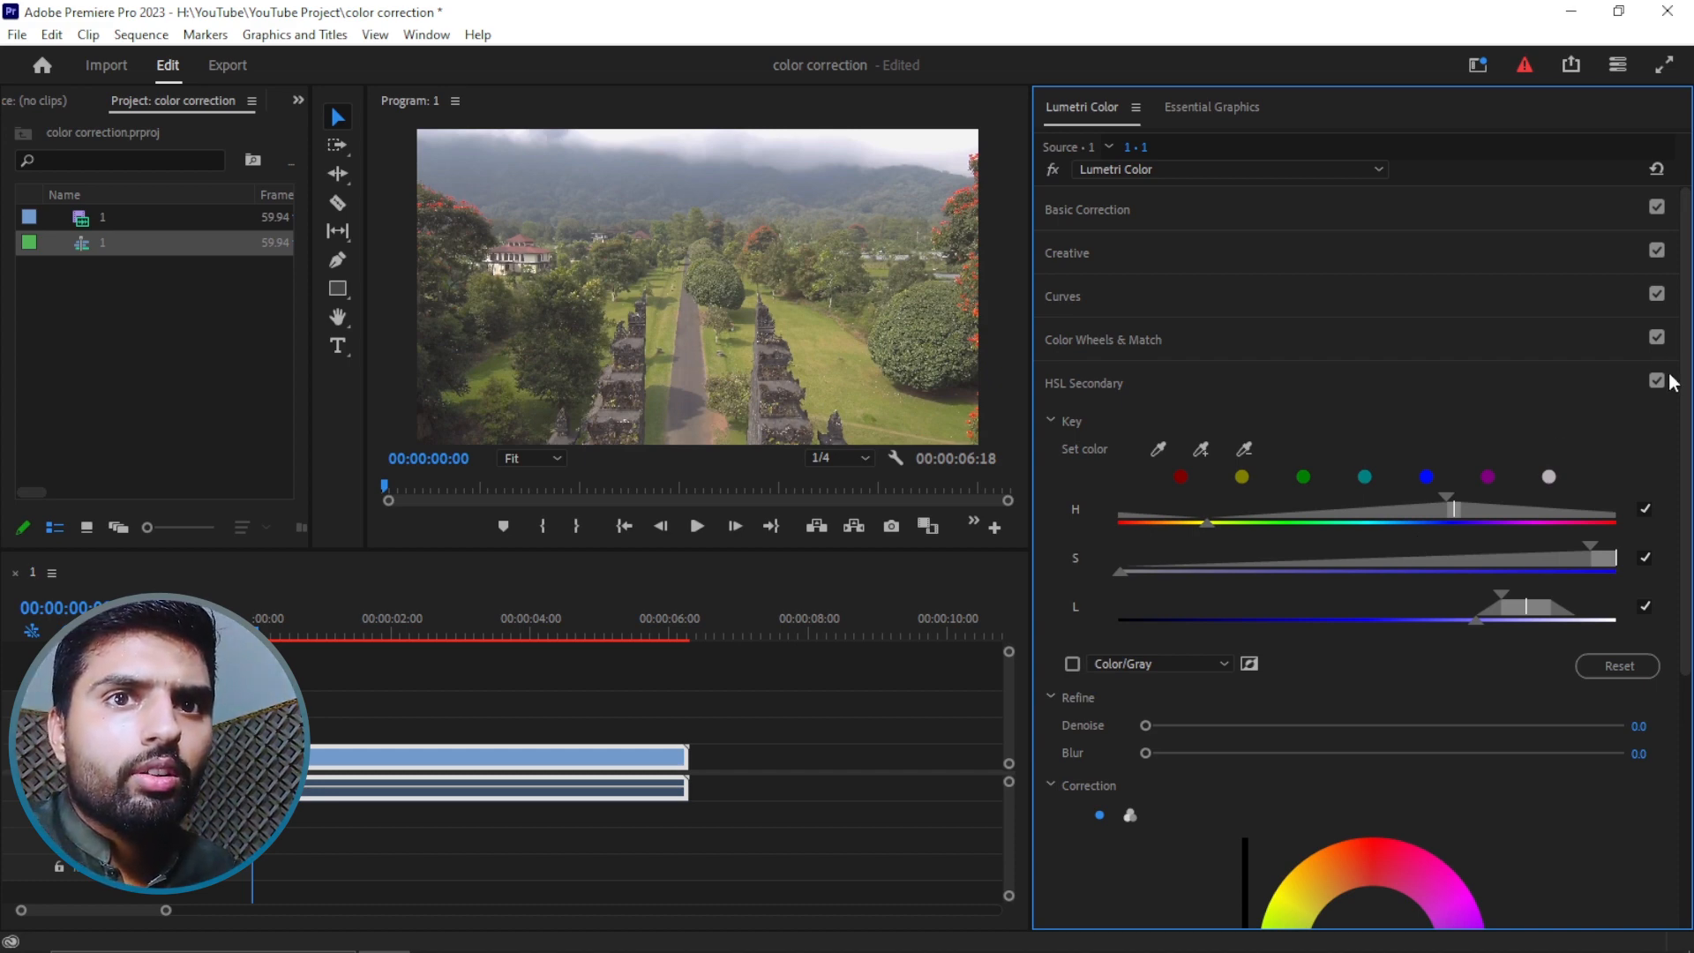
pyautogui.click(1619, 669)
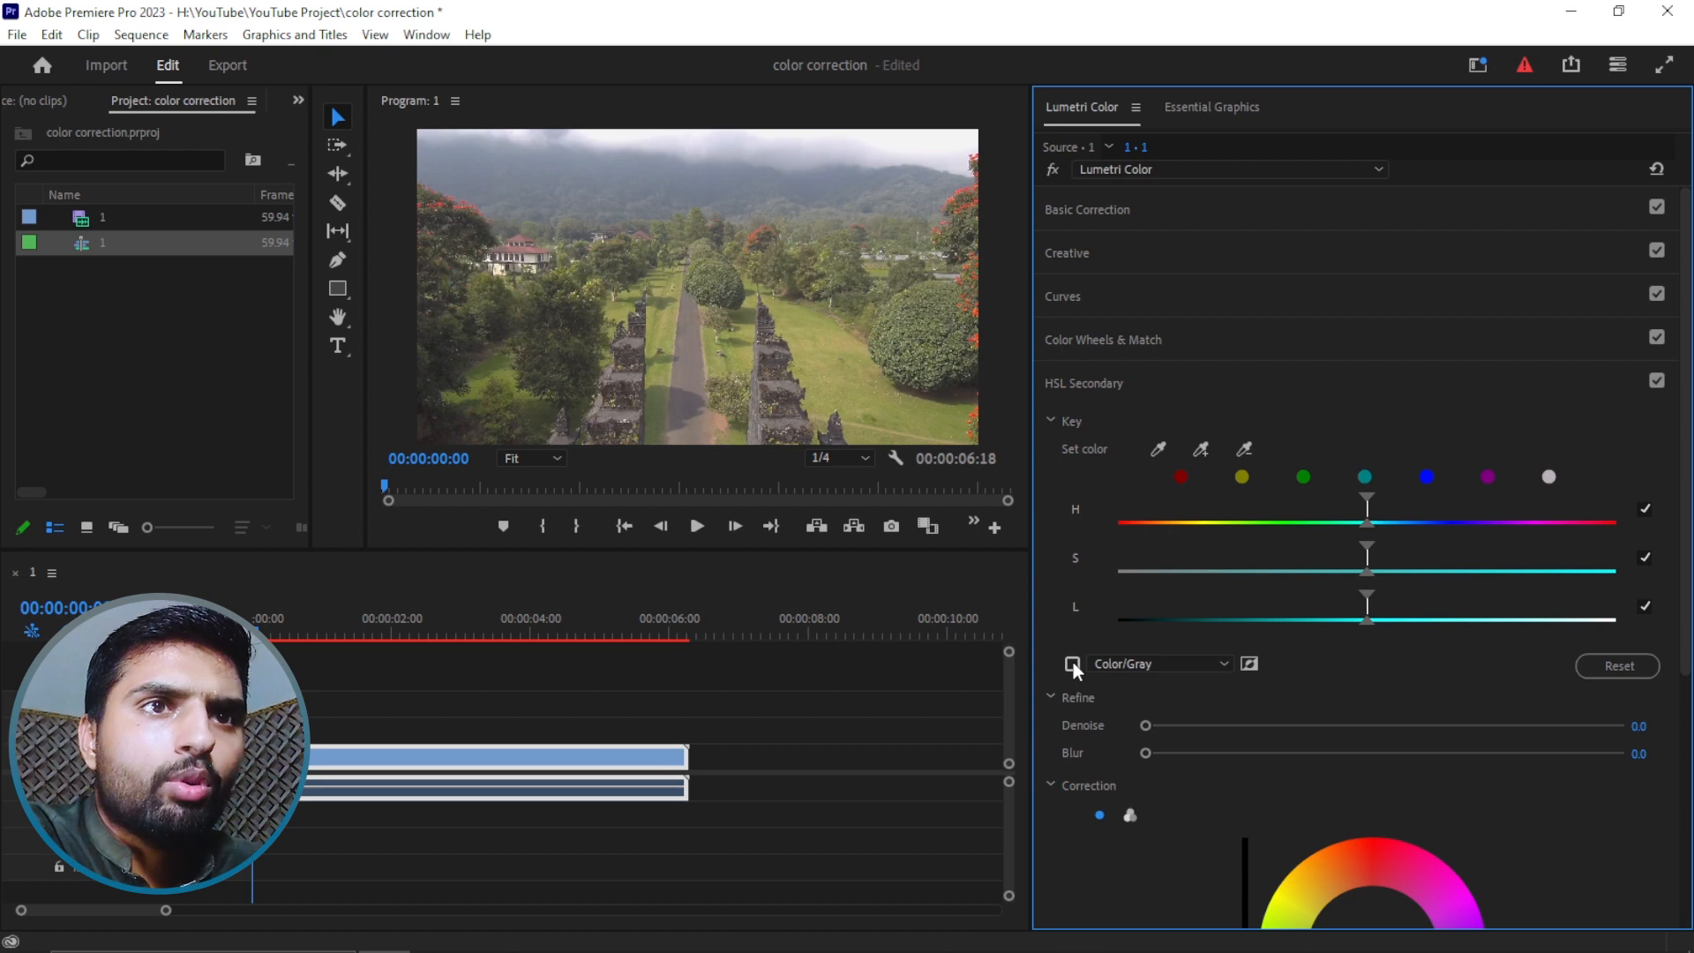
# Step: Sample the lawn as the HSL key colour, preview the key as Color/Gray, and widen its hue falloff range
pyautogui.click(1157, 448)
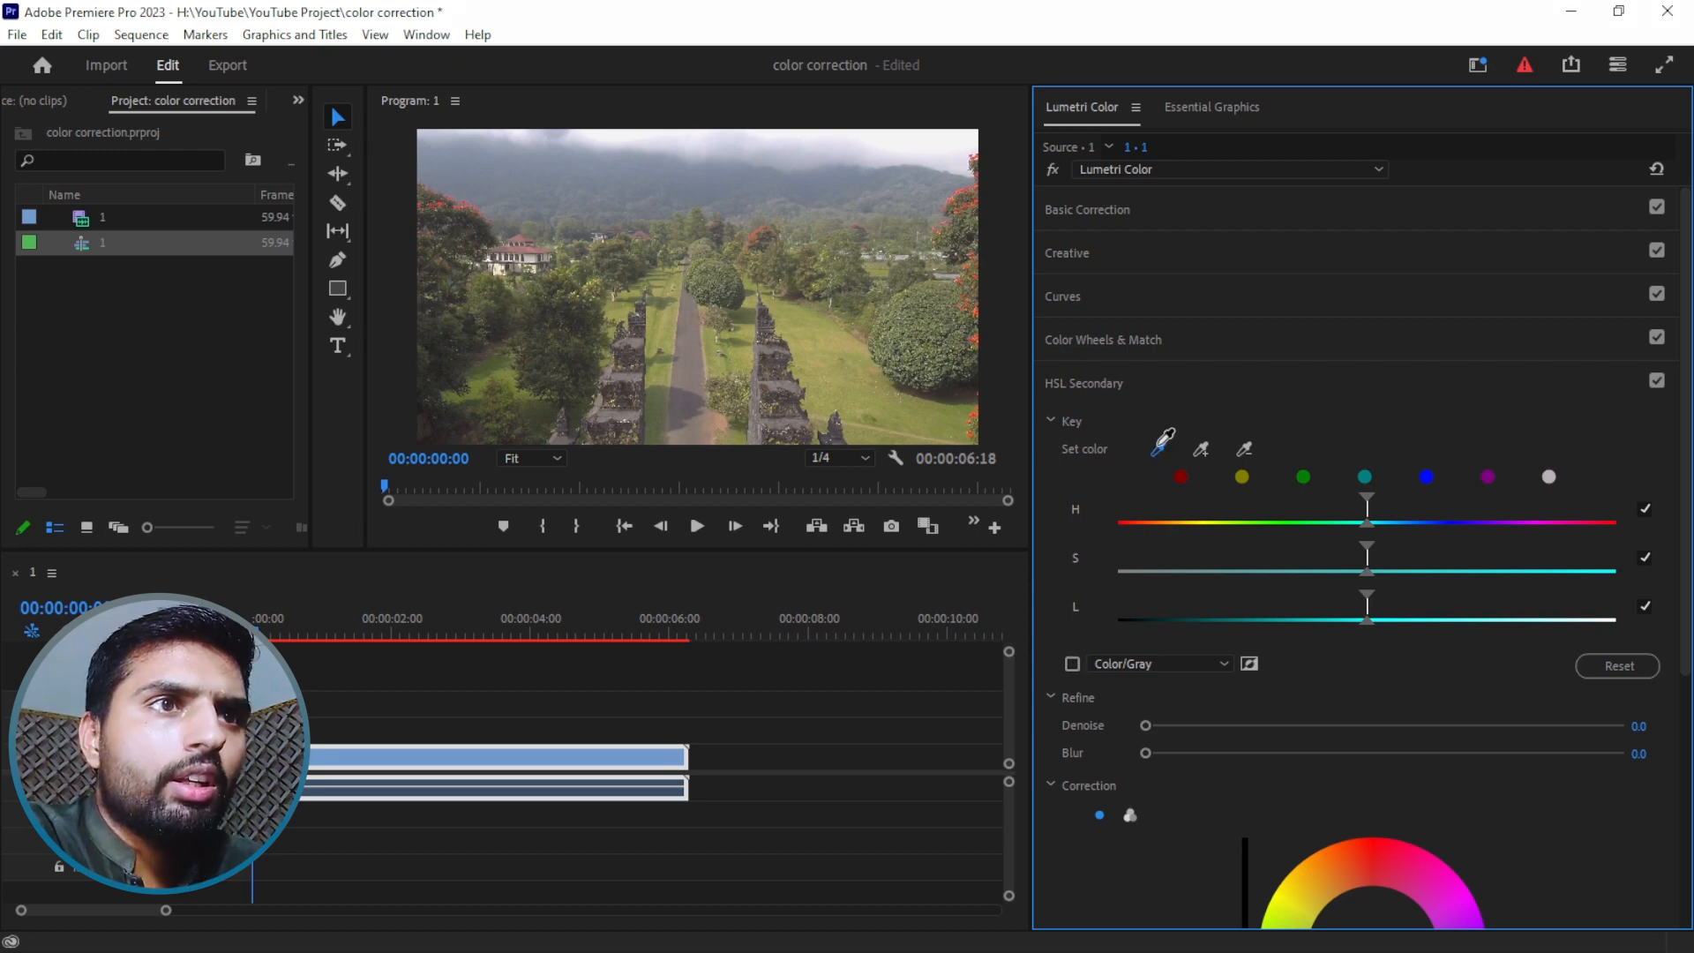
pyautogui.click(823, 360)
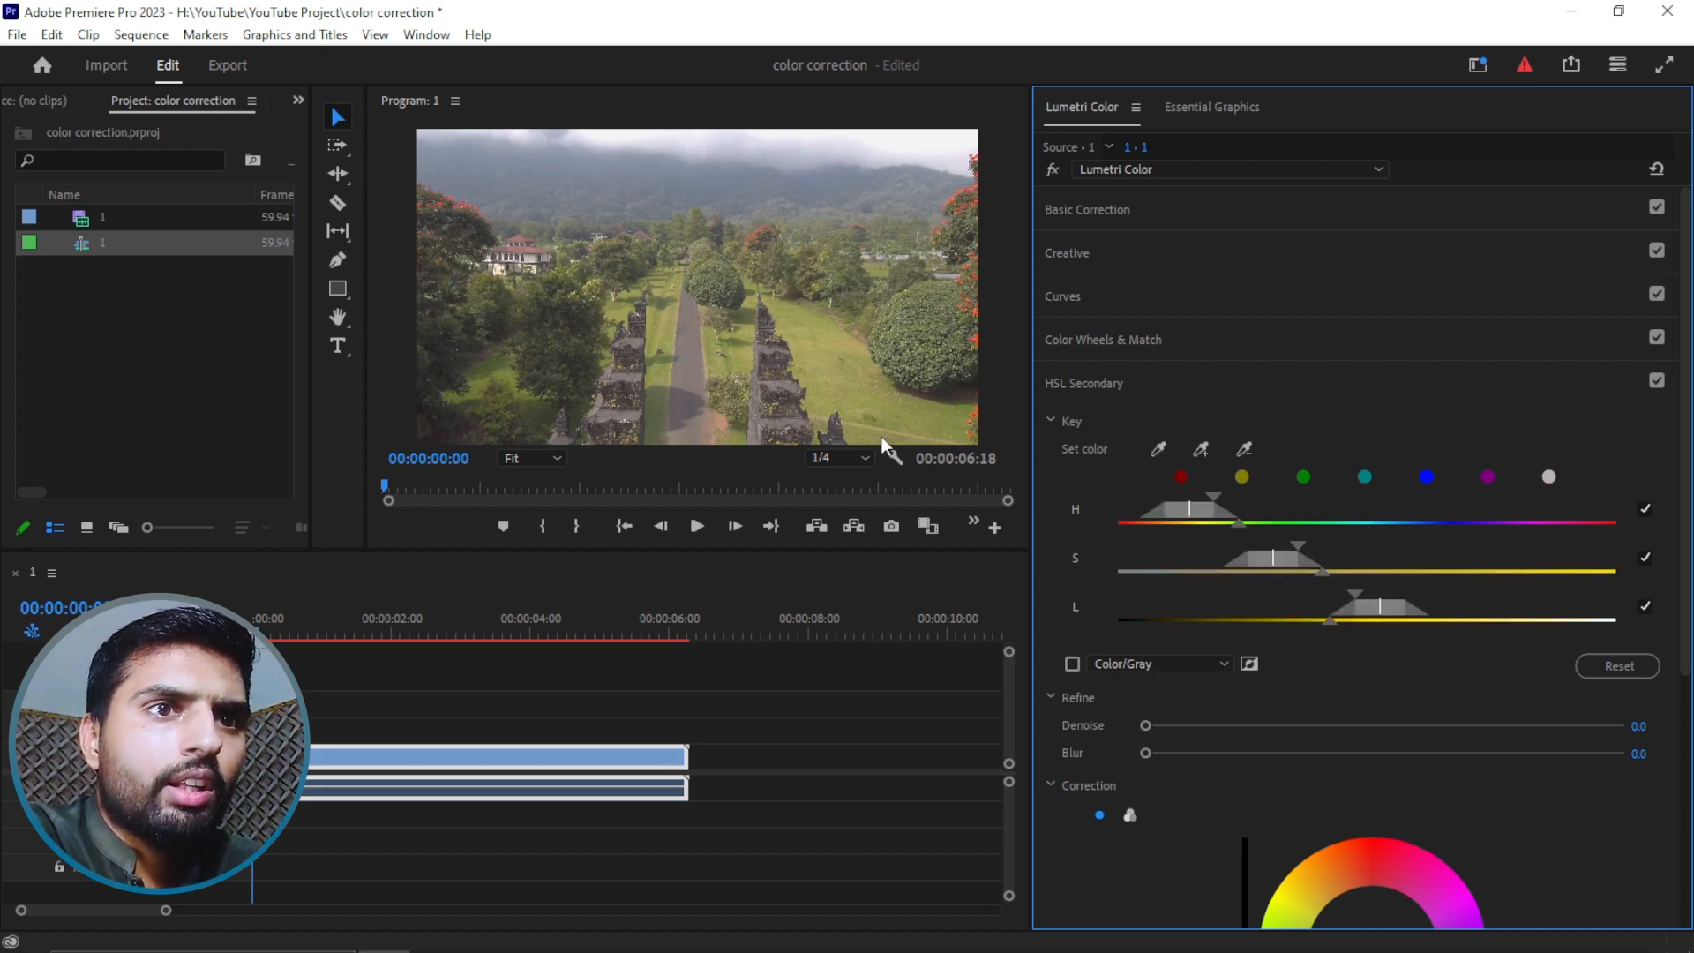
pyautogui.click(1072, 663)
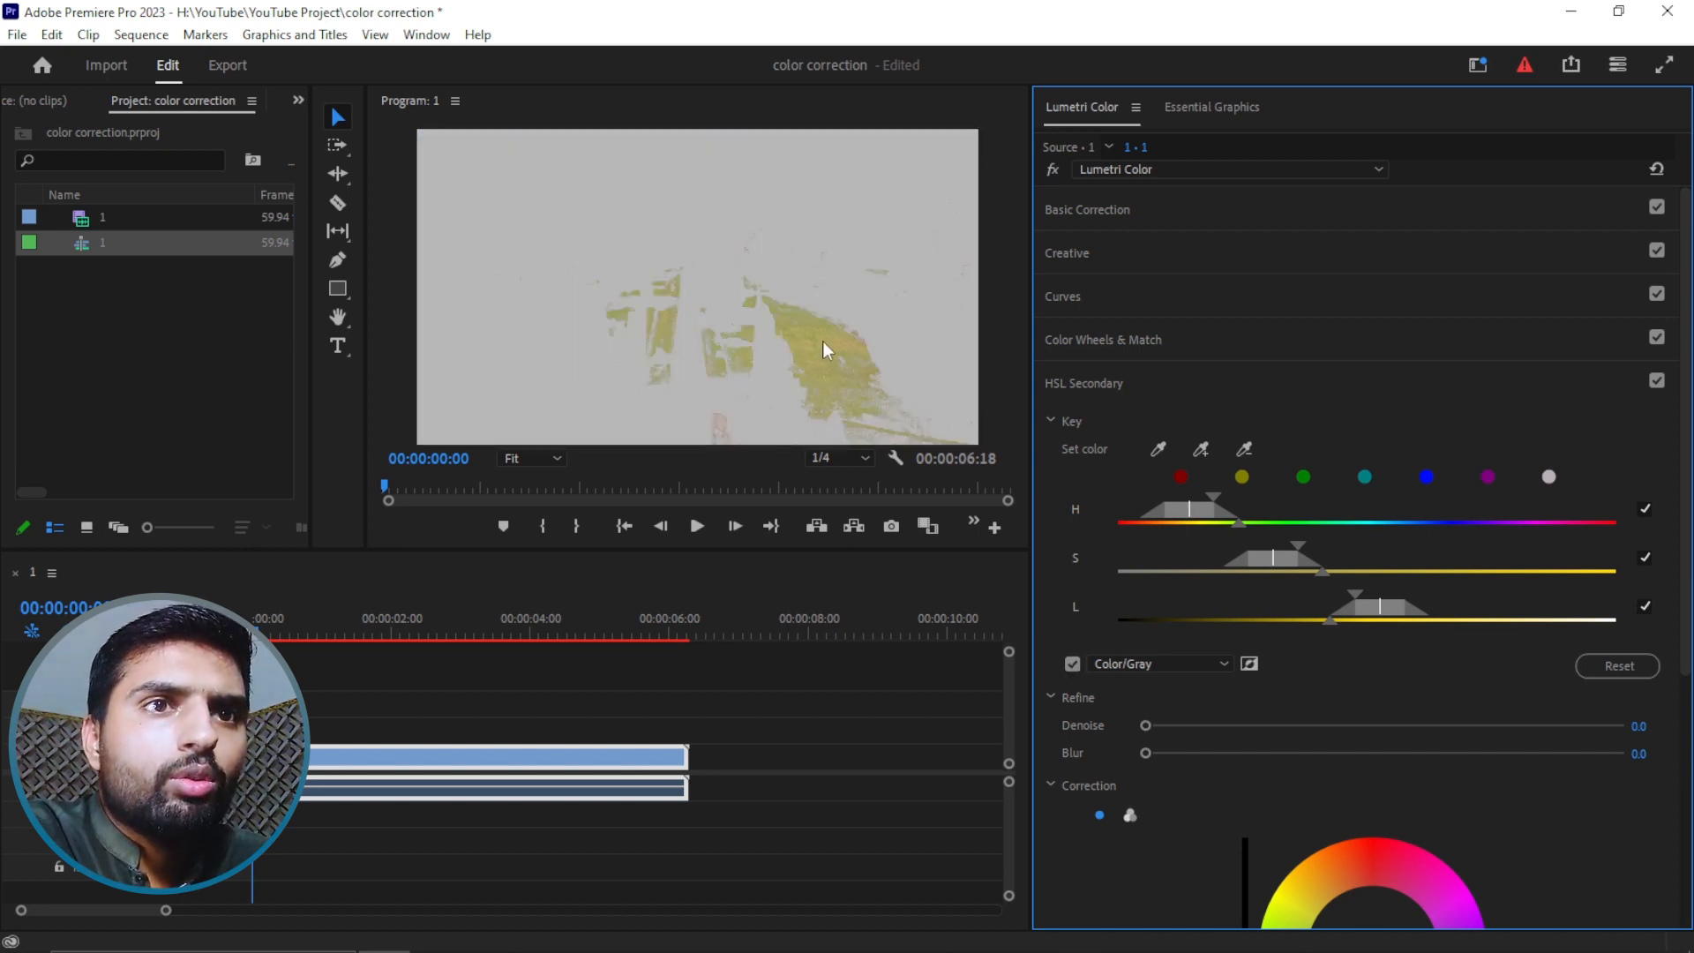
pyautogui.moveTo(1241, 521); pyautogui.dragTo(1278, 524)
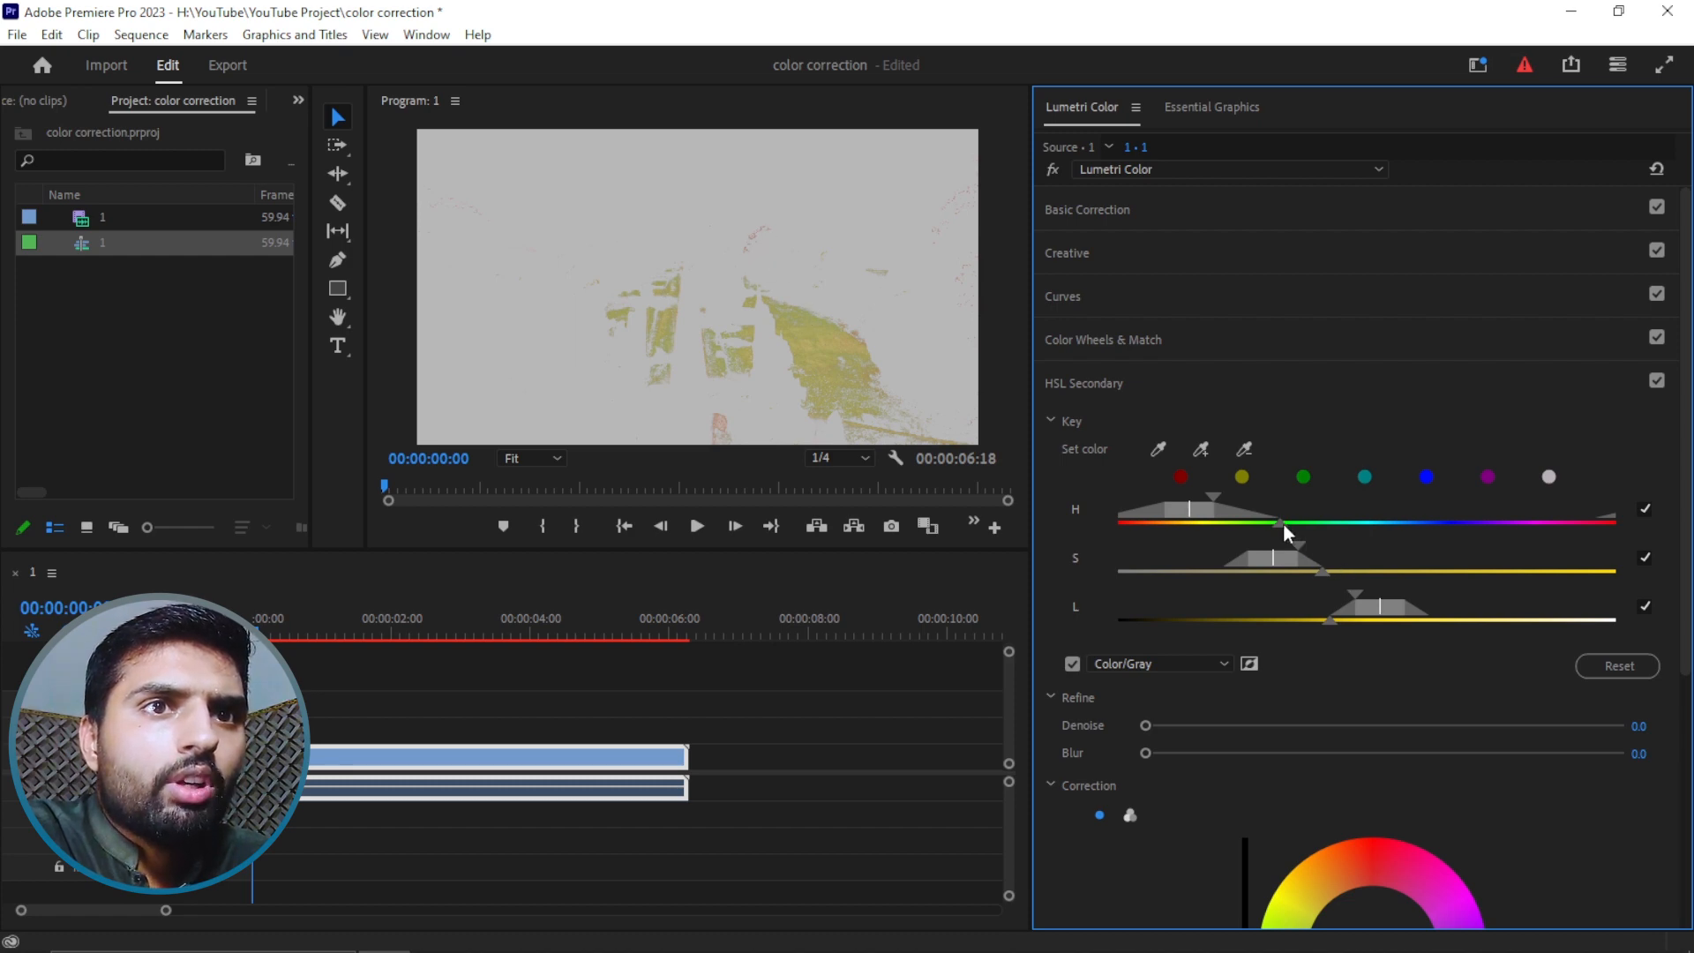
# Step: Try widening the lawn key's hue falloff further along with its saturation falloff, and save the project
pyautogui.moveTo(1283, 522); pyautogui.dragTo(1321, 516)
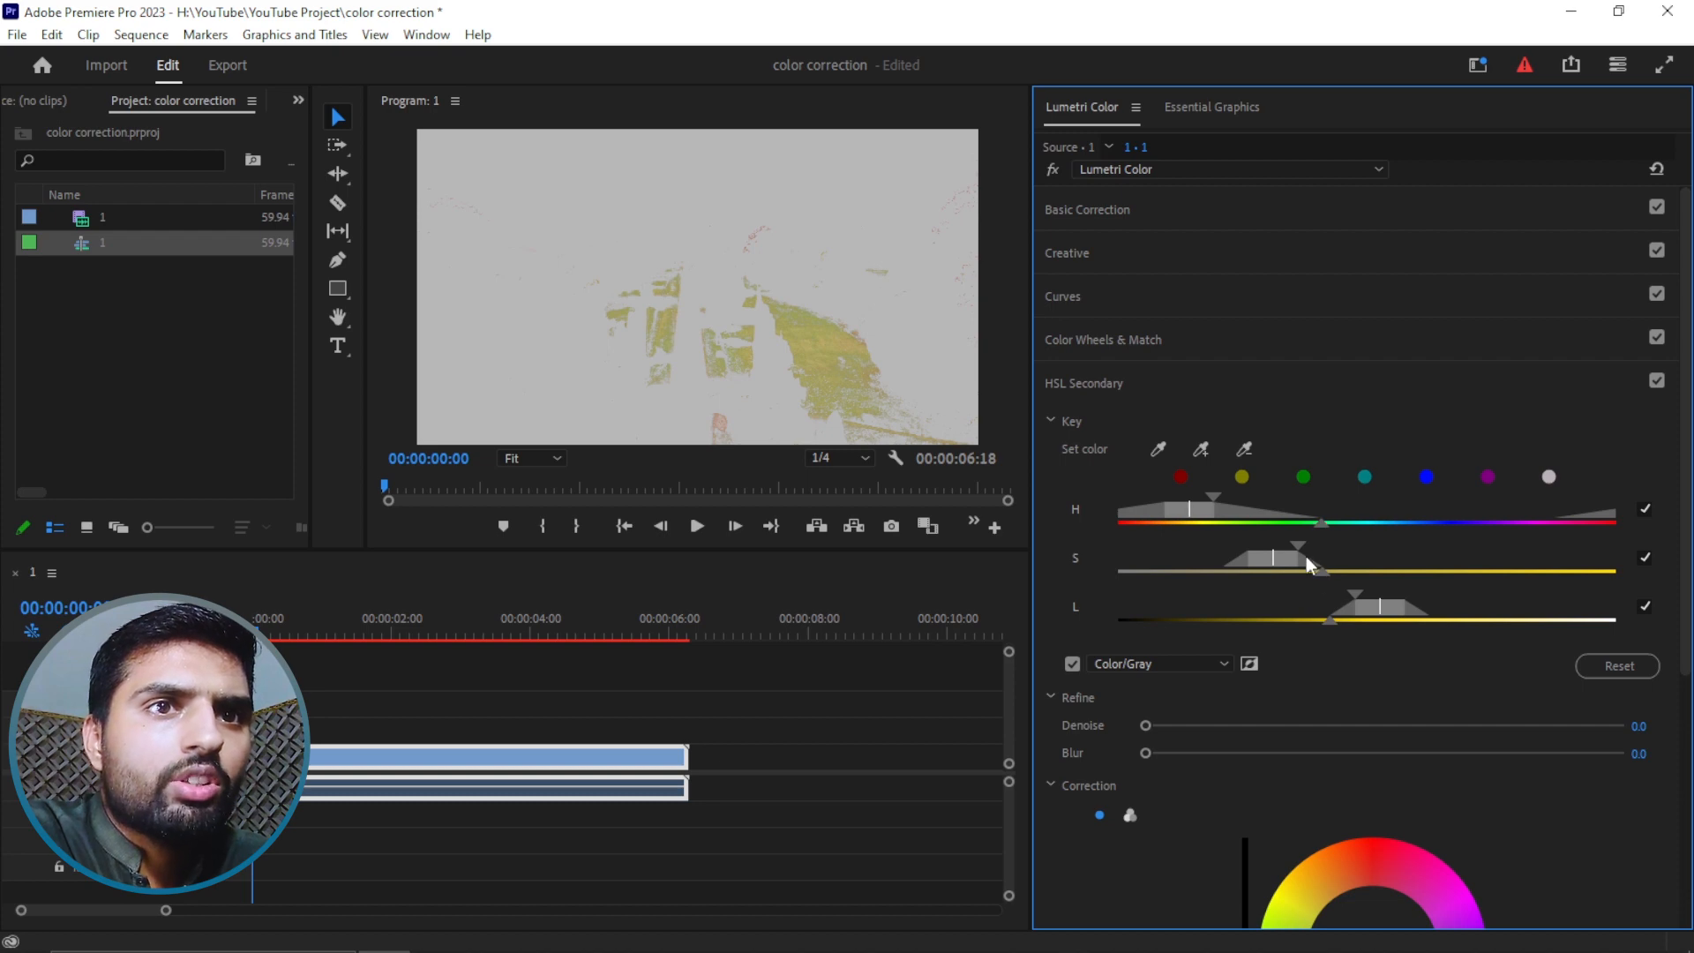
pyautogui.moveTo(1329, 571); pyautogui.dragTo(1348, 576)
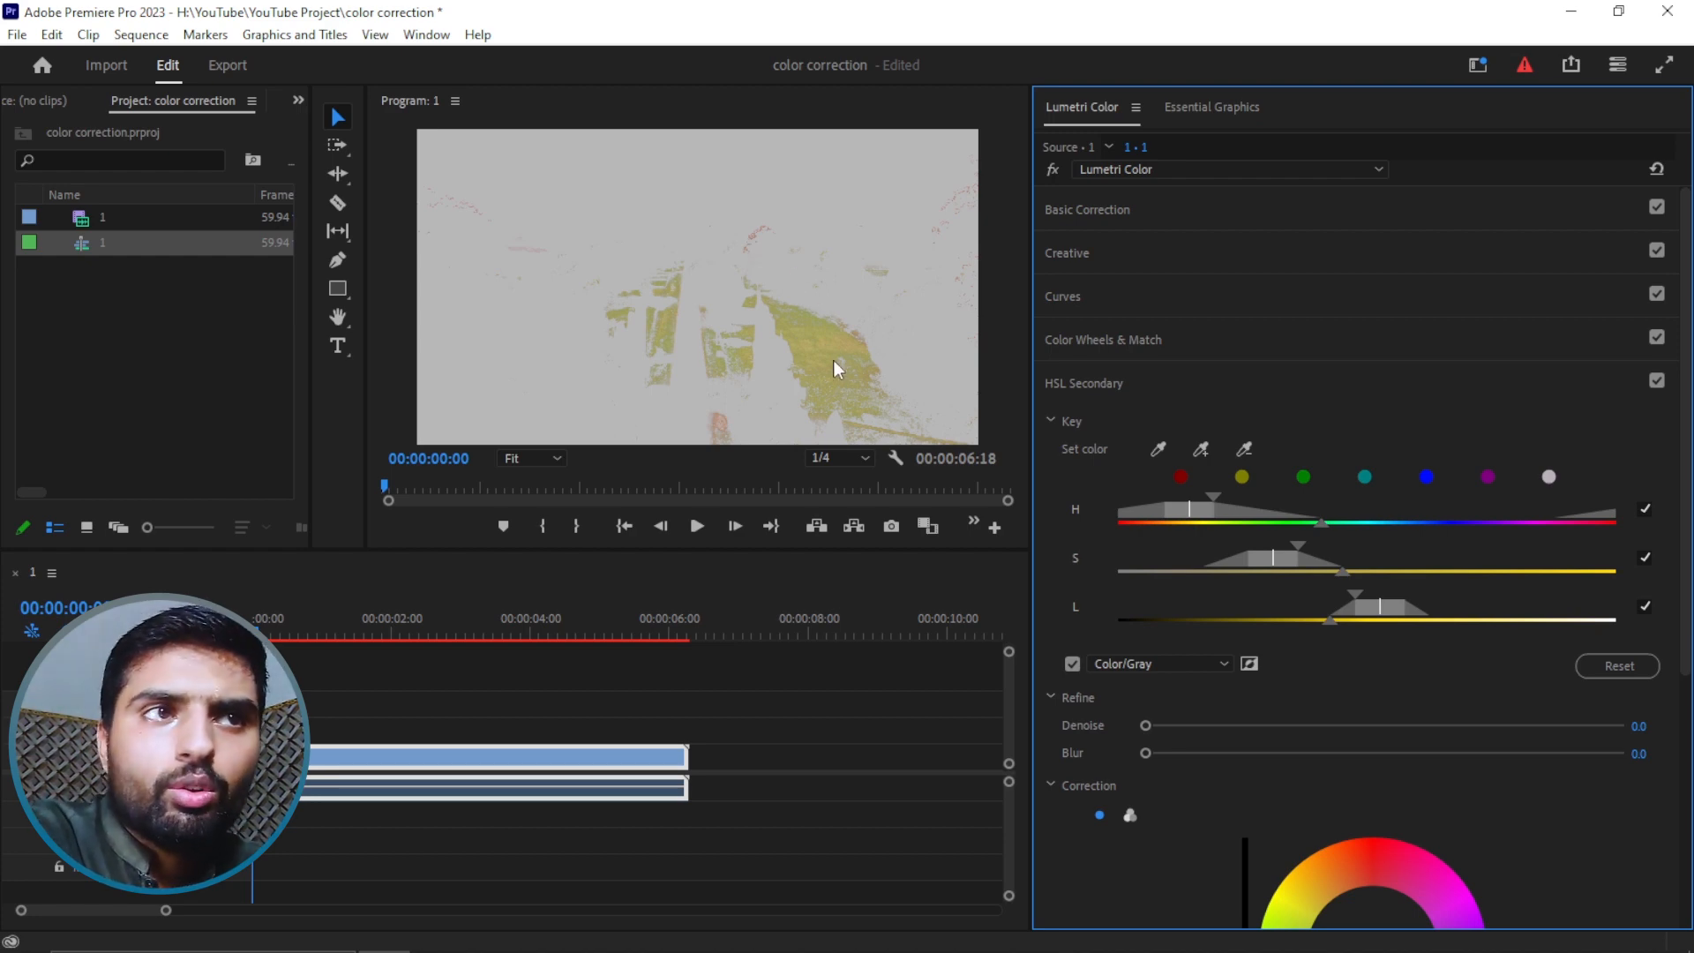
pyautogui.hotkey('ctrl', 's')
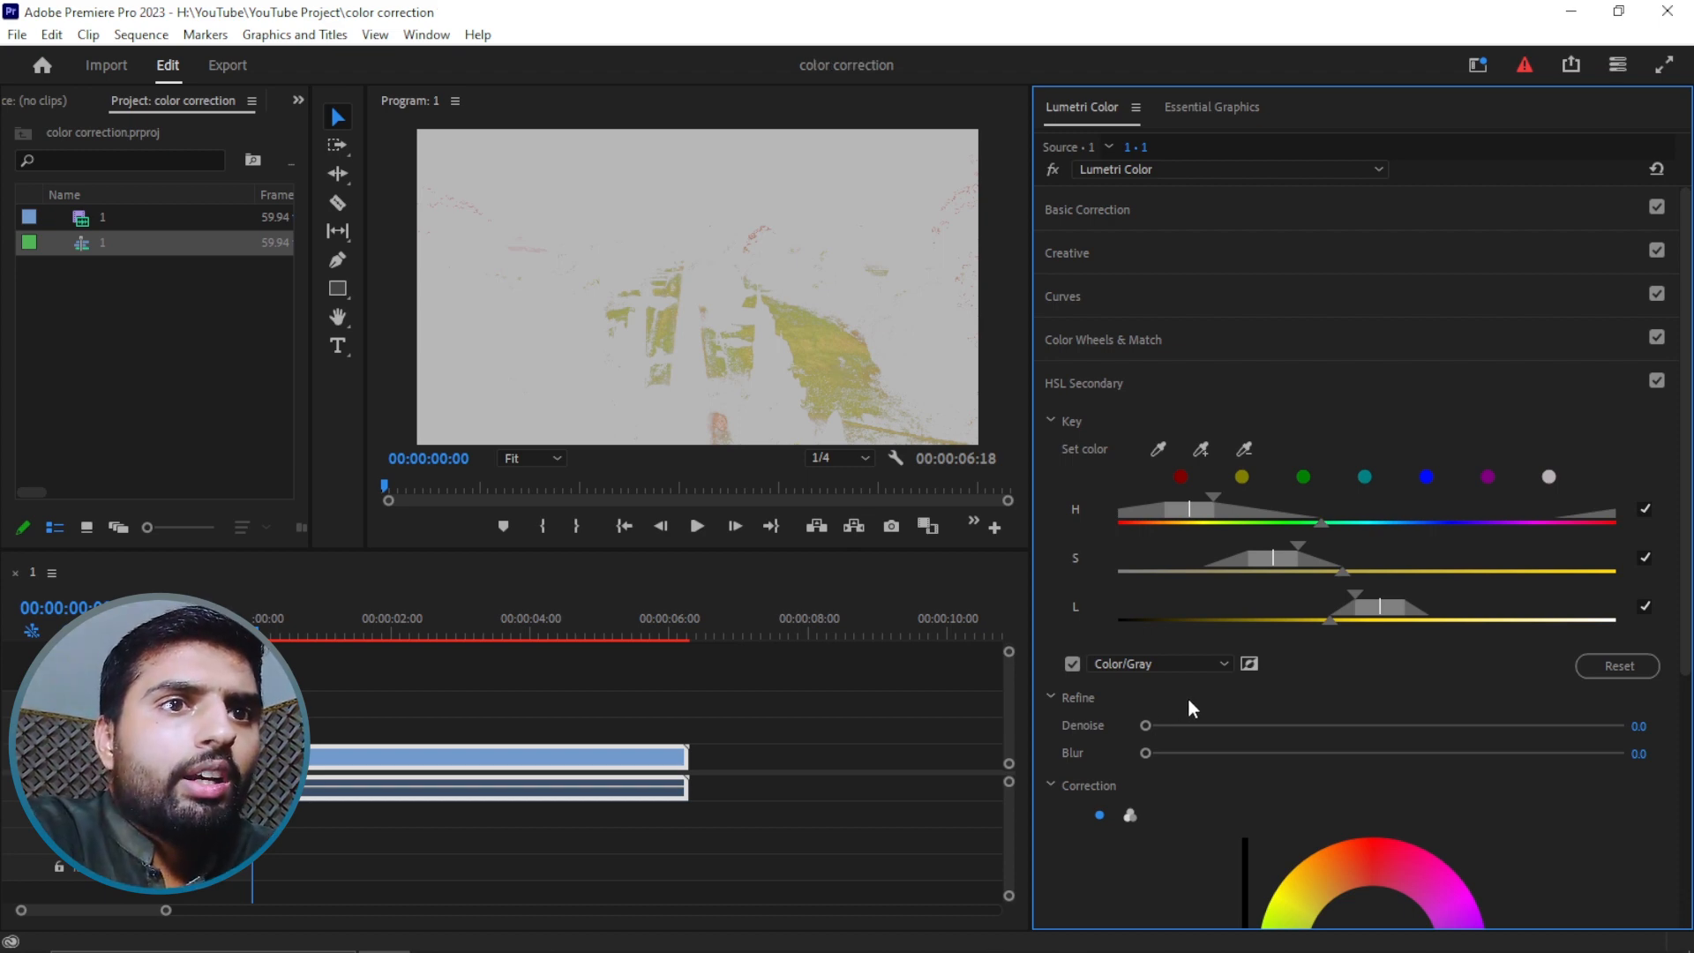
# Step: Preview the lawn key as Color/Black and White/Black, turn the key preview off, and reset the HSL key
pyautogui.click(1206, 664)
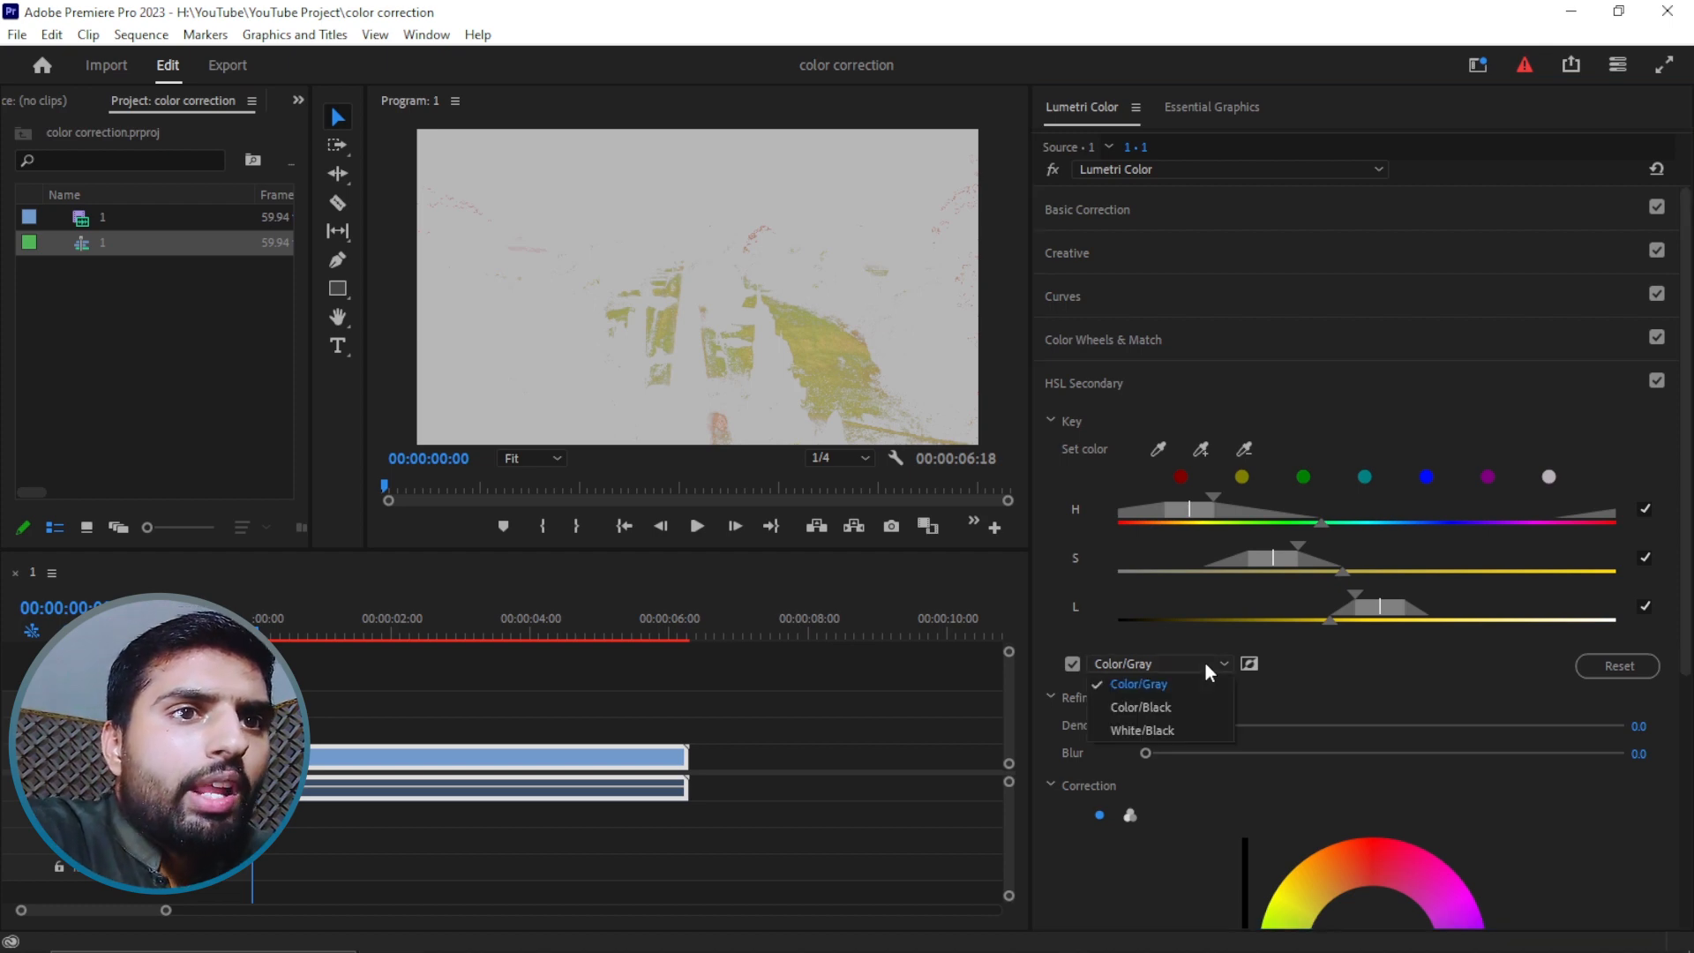
pyautogui.click(1182, 708)
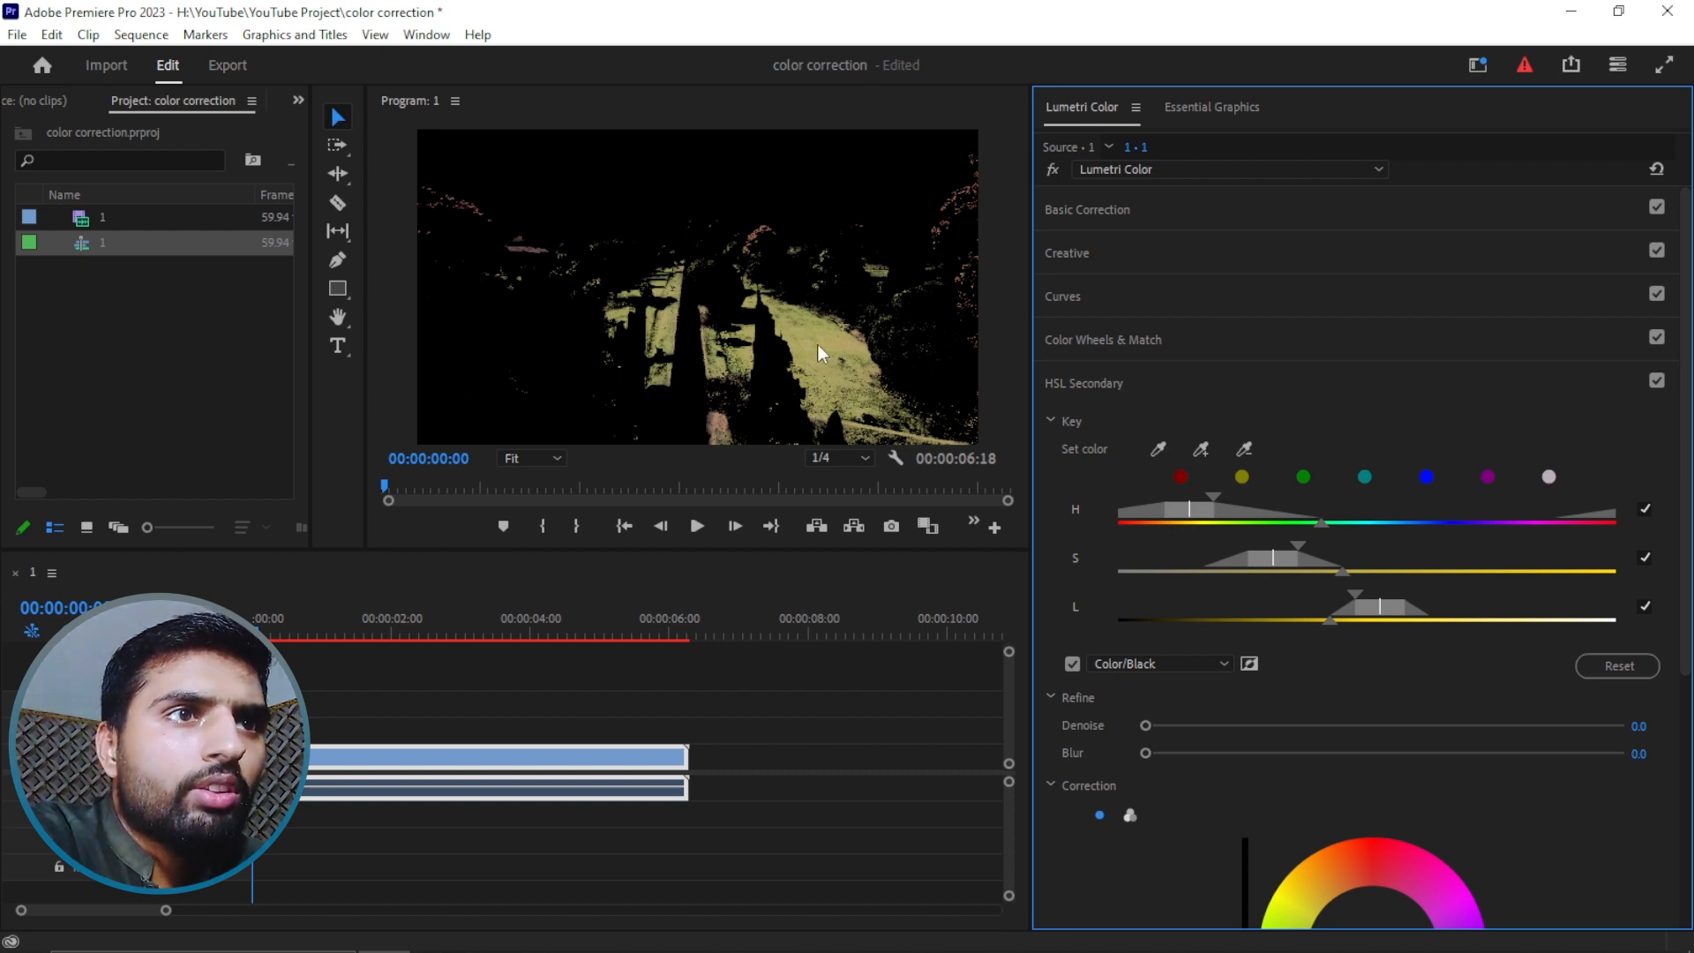
pyautogui.click(1173, 665)
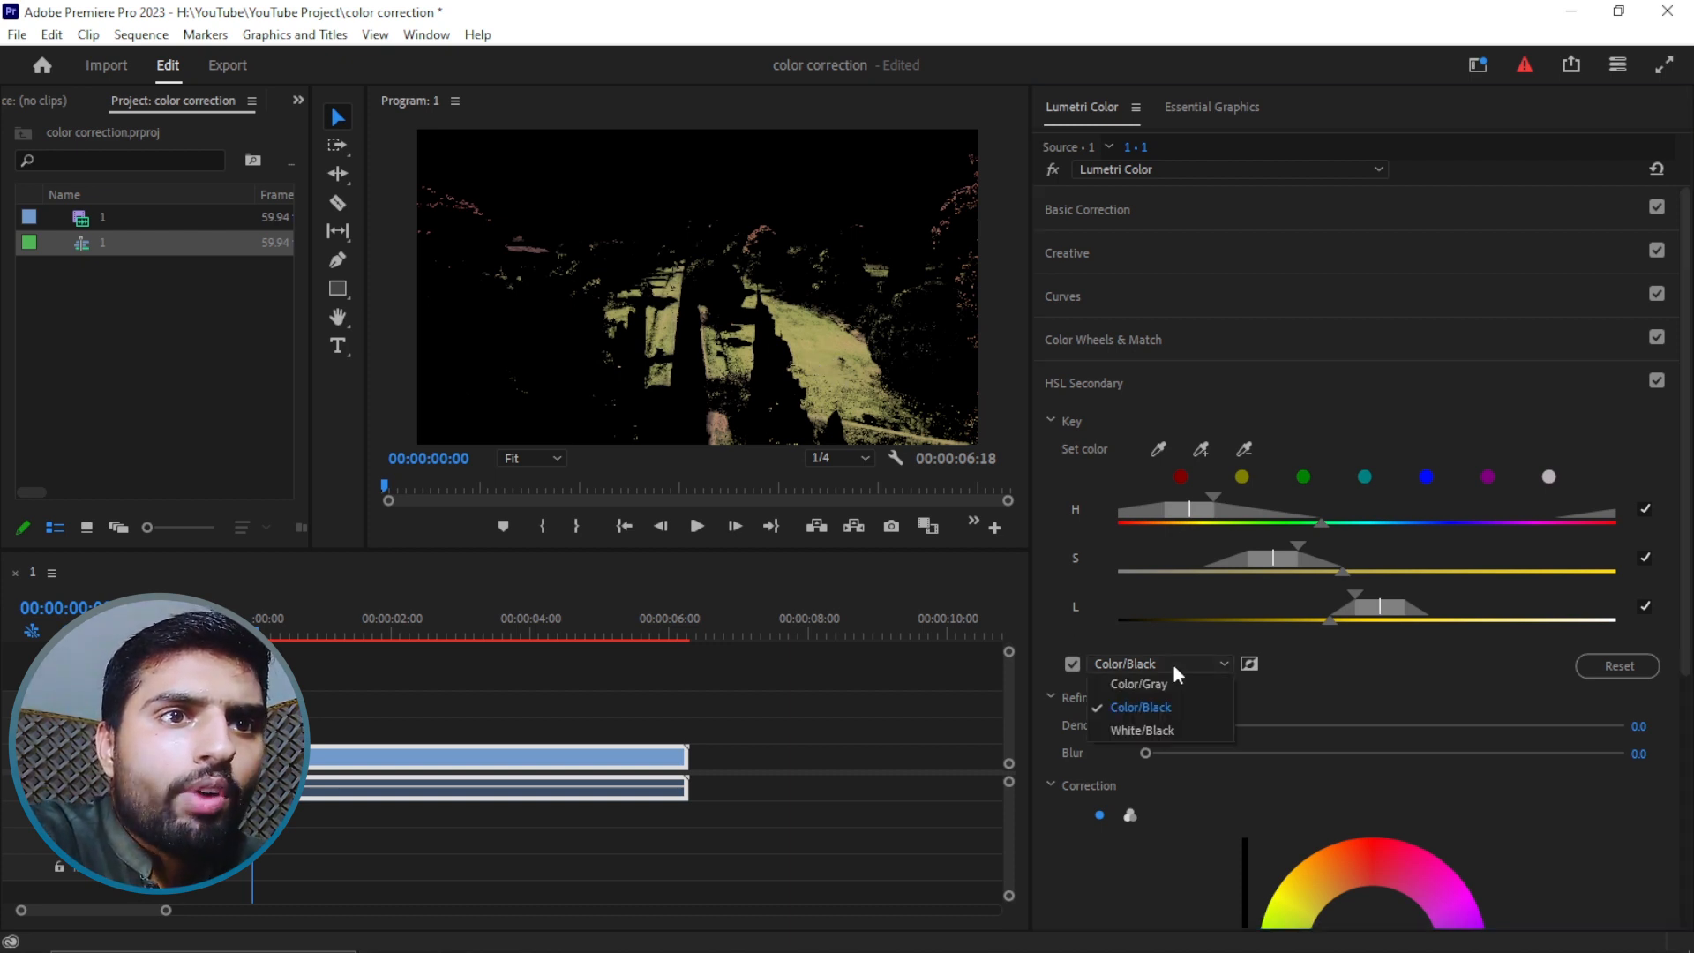
pyautogui.click(1179, 727)
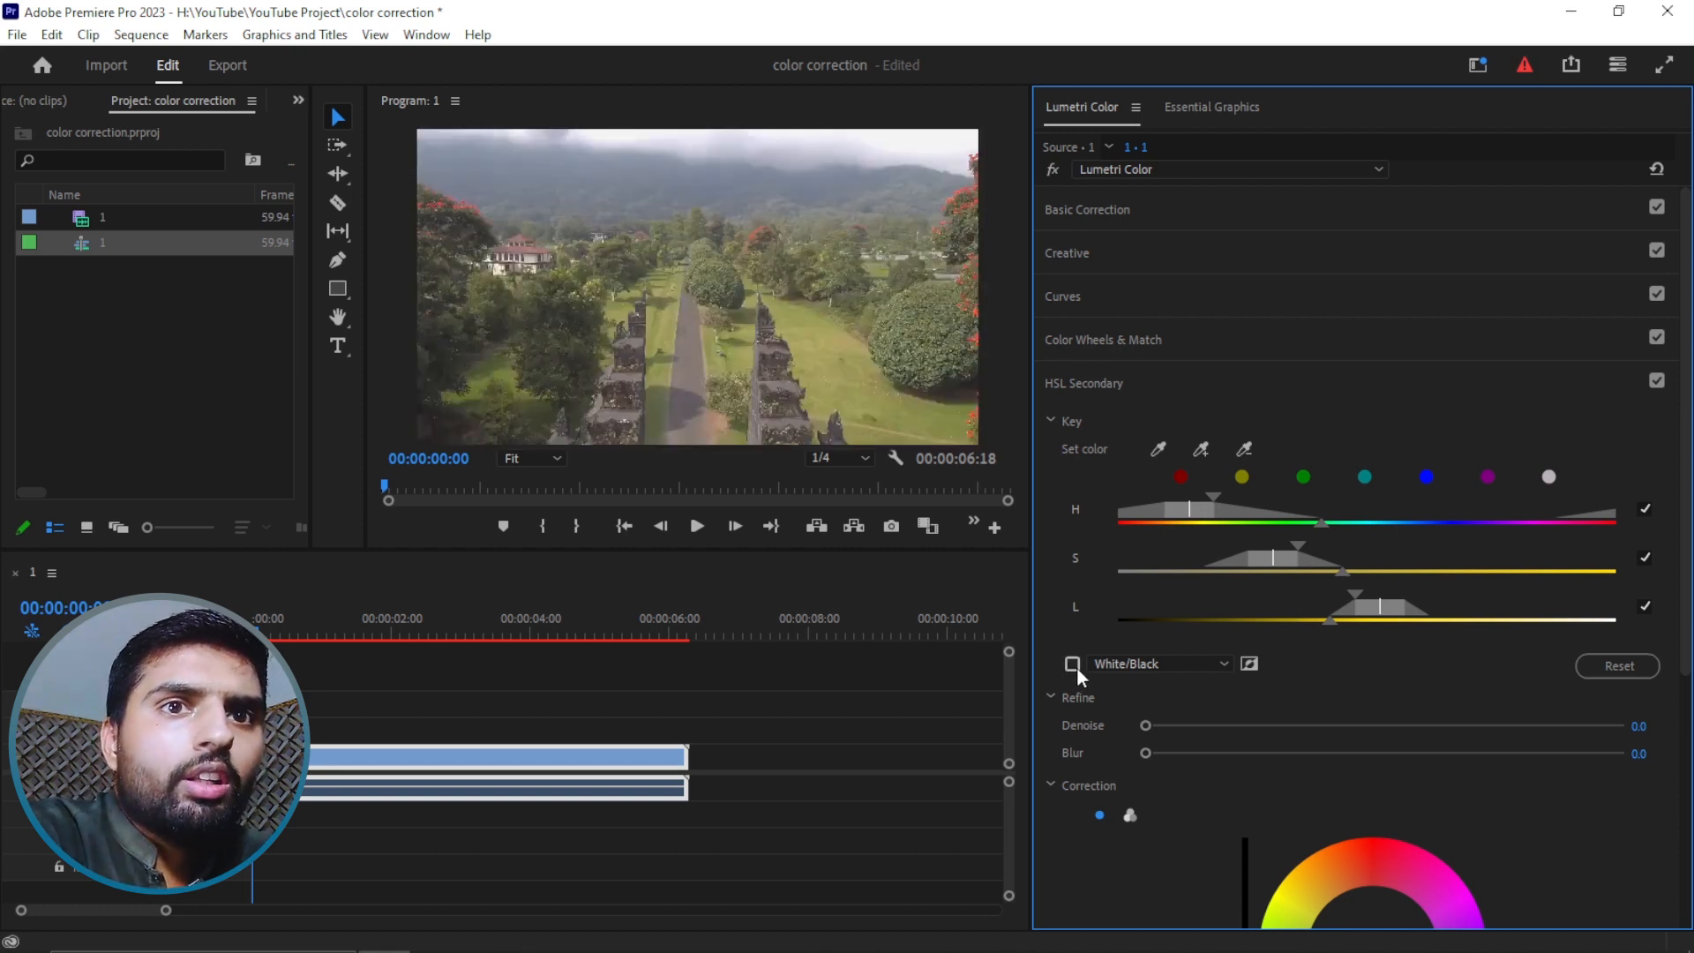
pyautogui.click(1618, 666)
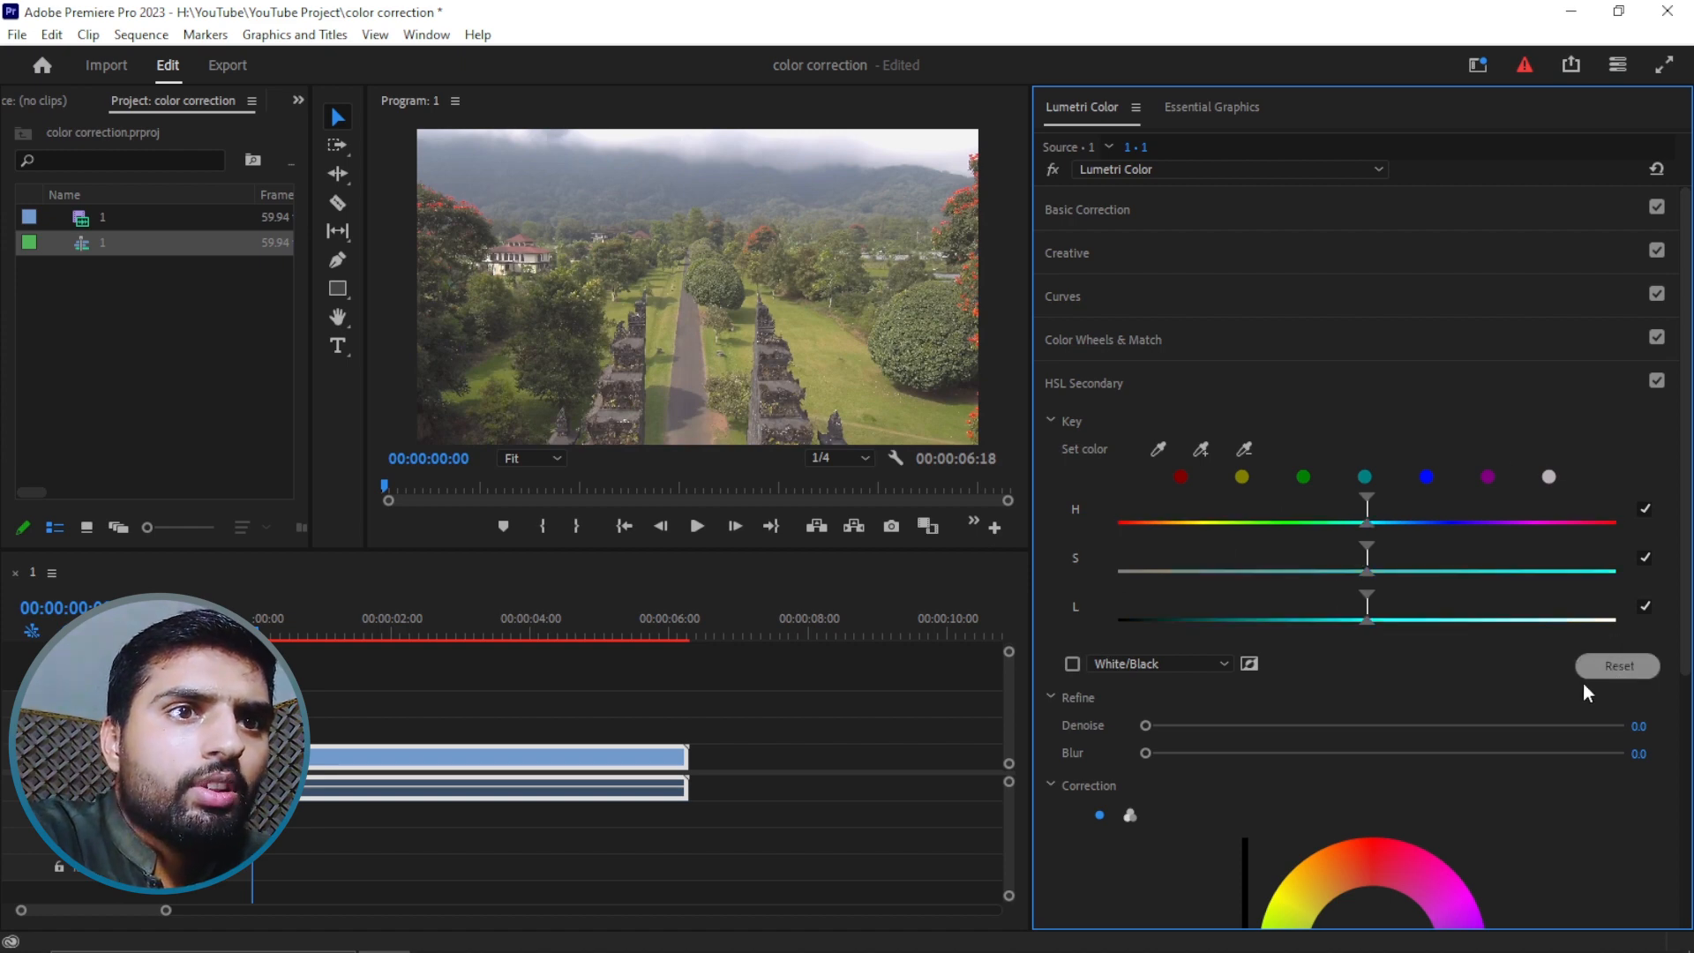
# Step: Examine HSL Secondary's Refine and Correction settings, comparing the three-way Shadows, Midtones and Highlights wheels with the single correction wheel
pyautogui.scroll(-3, 1314, 711)
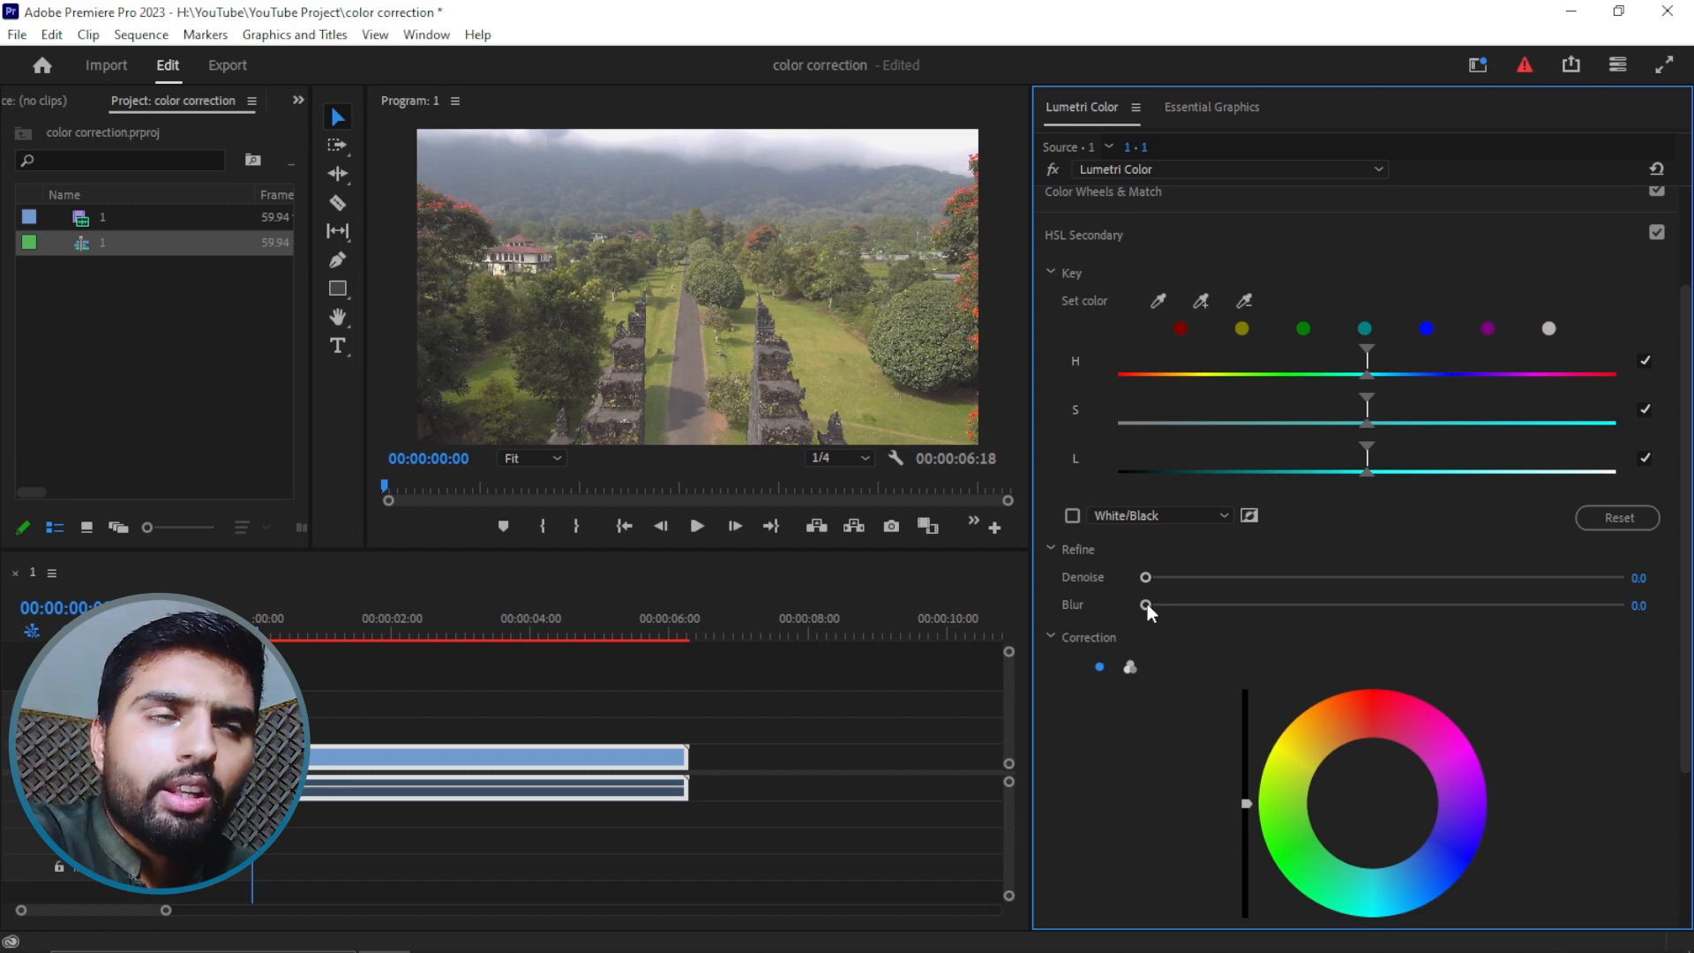
pyautogui.scroll(-1, 1173, 635)
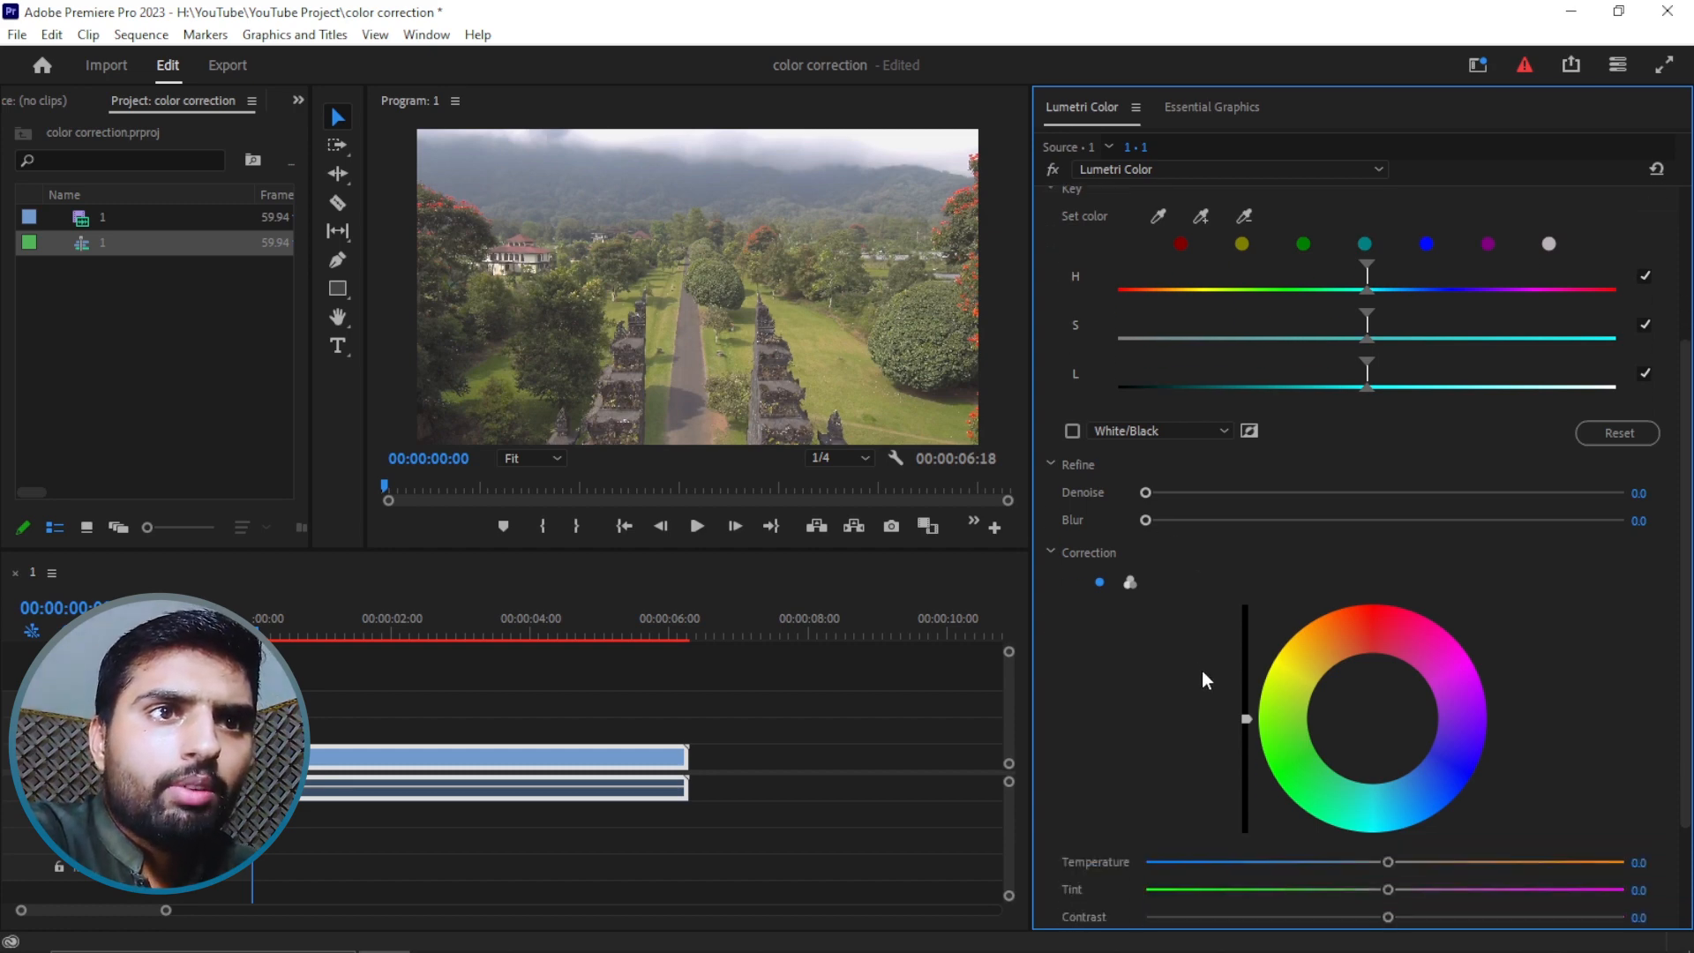
pyautogui.scroll(-1, 1183, 656)
pyautogui.scroll(-1, 1147, 570)
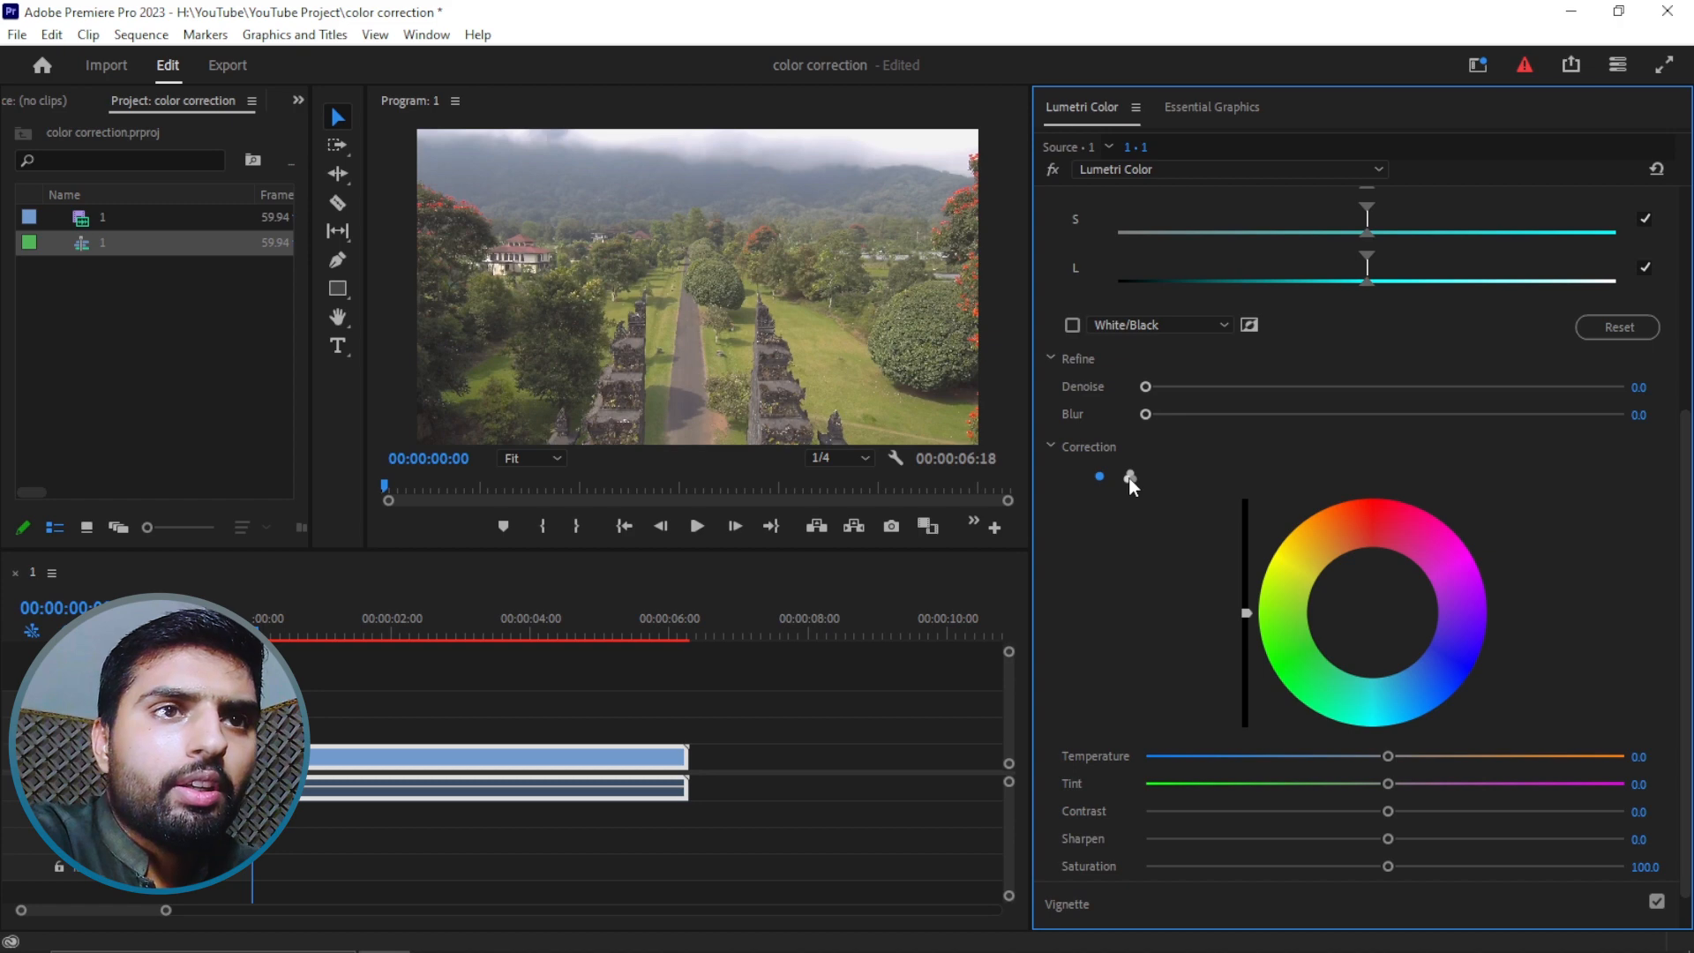
pyautogui.click(1129, 478)
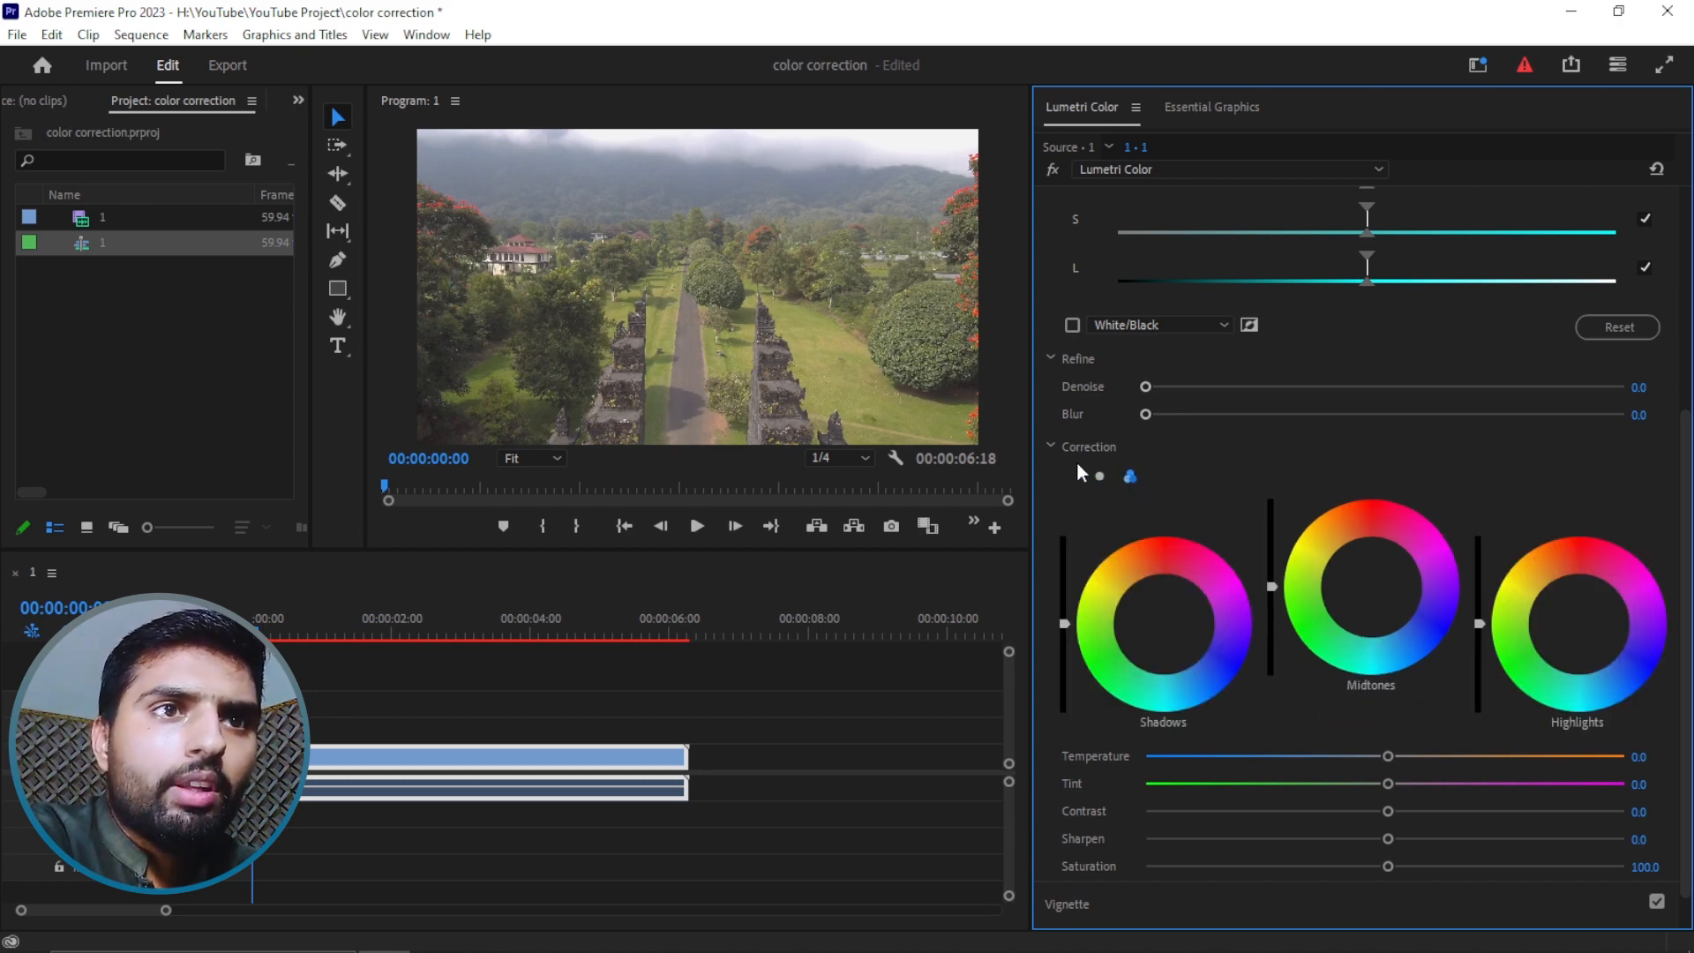
pyautogui.click(1100, 478)
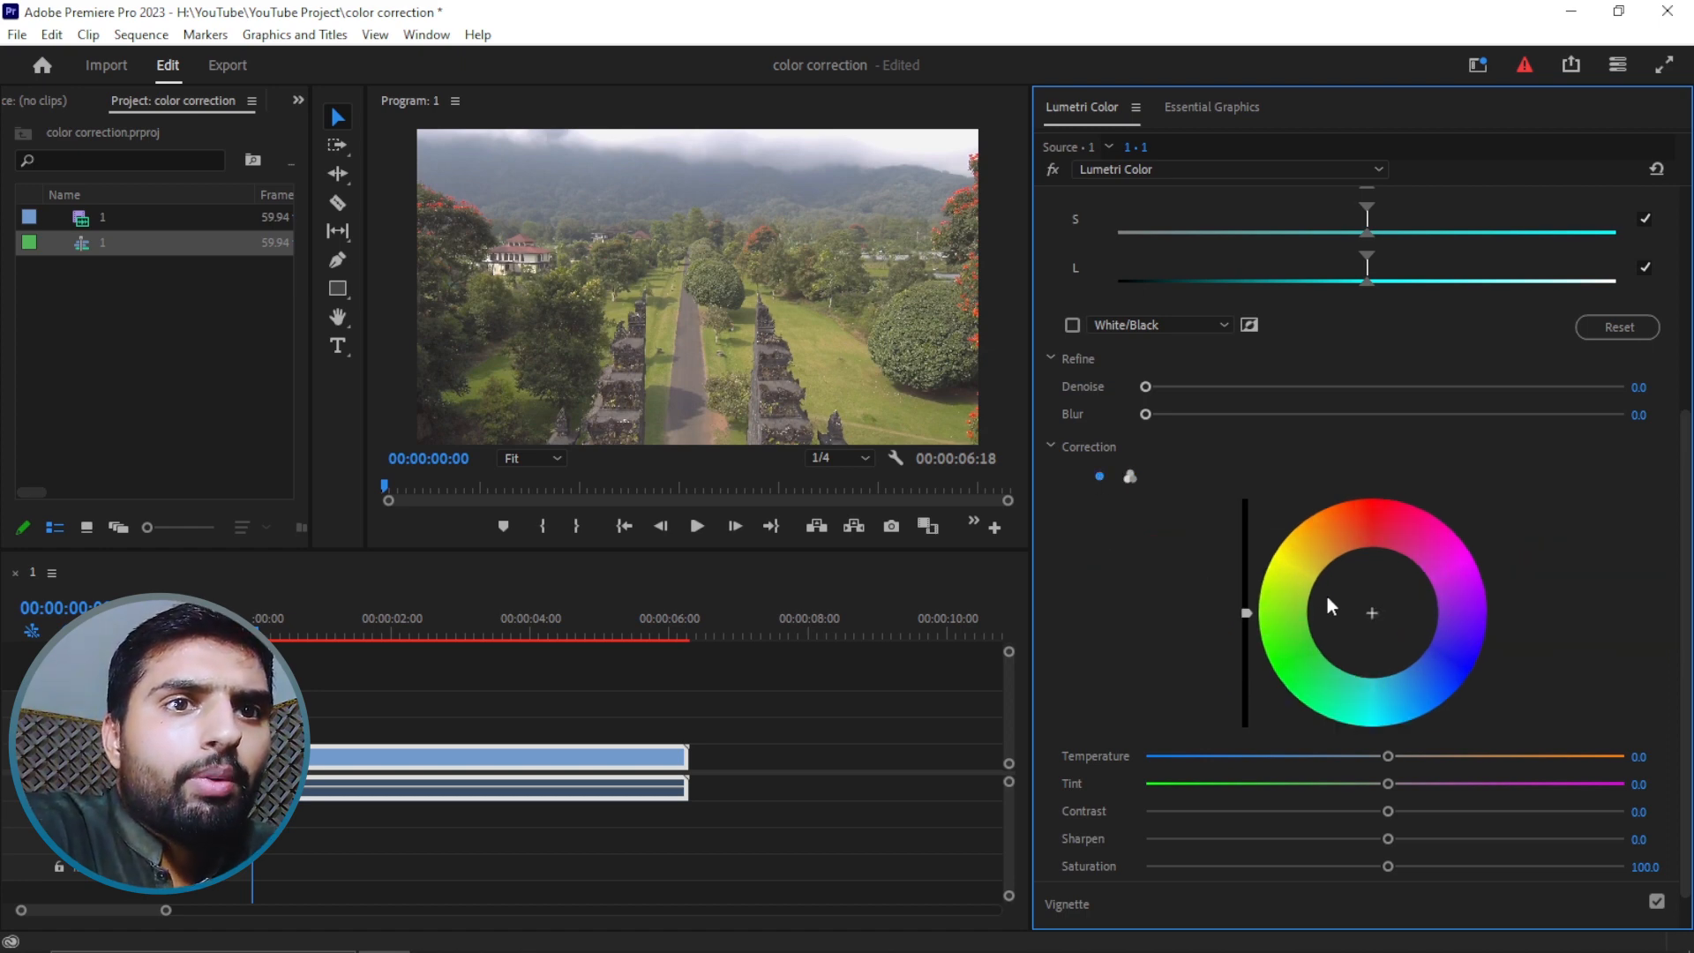
# Step: Set the HSL Secondary correction's temperature to 0.7 and save the project
pyautogui.scroll(-1, 1325, 760)
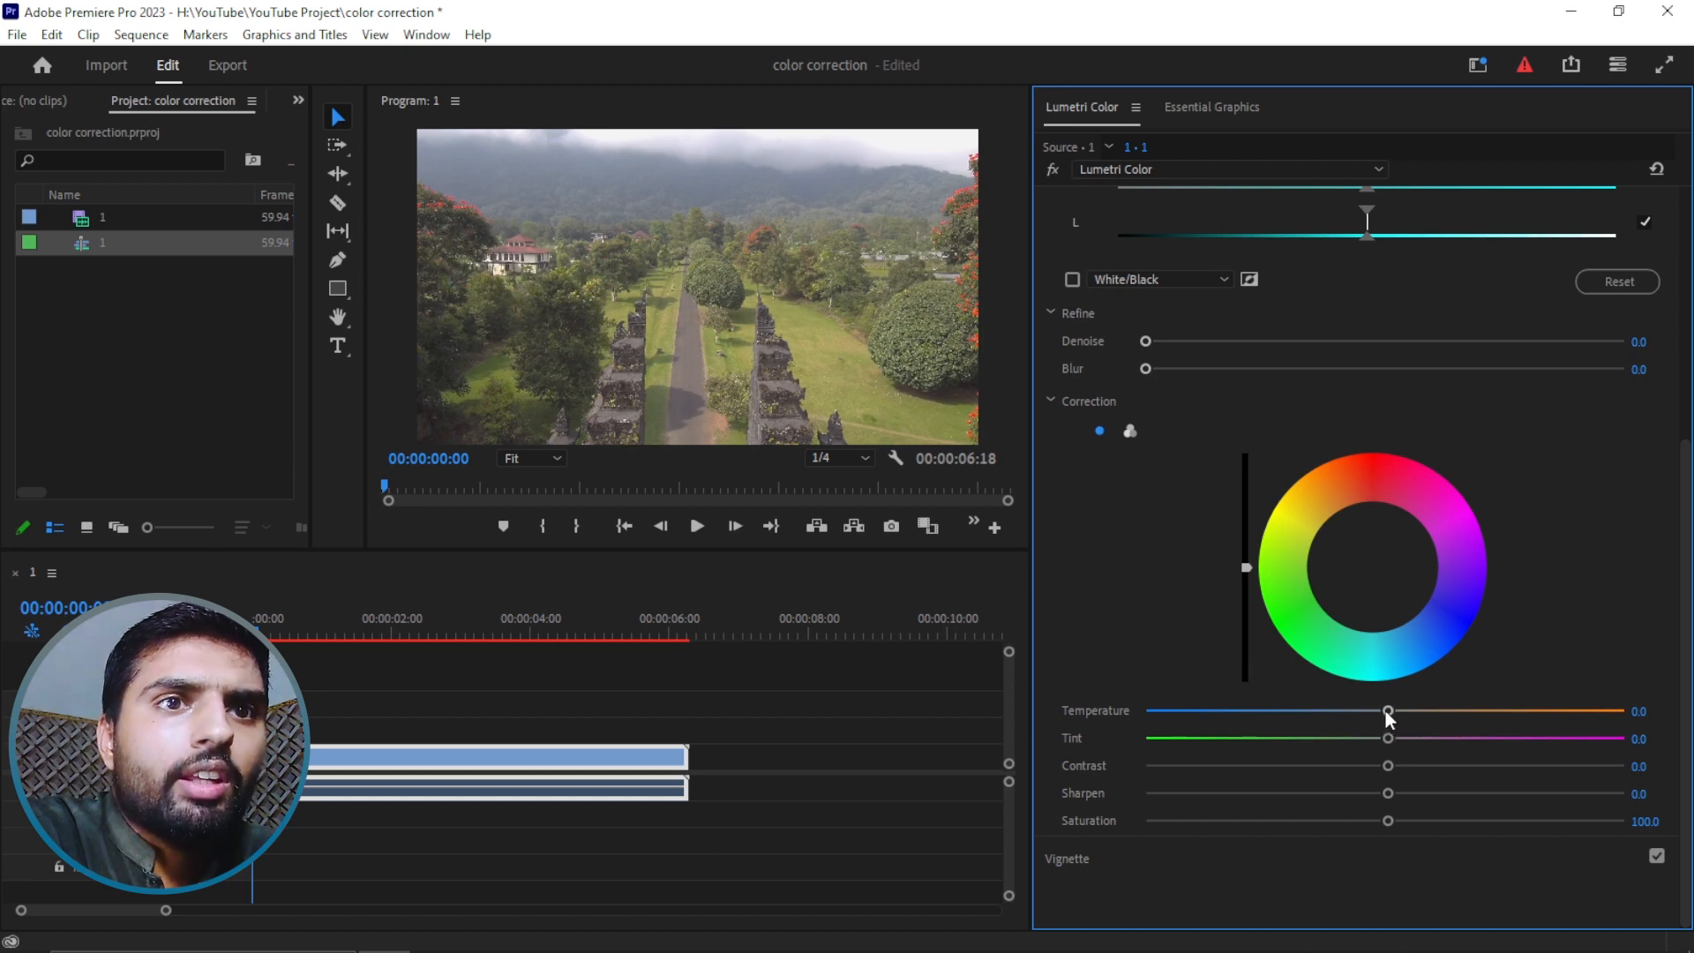
pyautogui.moveTo(1388, 711)
pyautogui.mouseDown()
pyautogui.moveTo(1315, 738)
pyautogui.moveTo(1363, 706)
pyautogui.moveTo(1387, 714)
pyautogui.mouseUp()
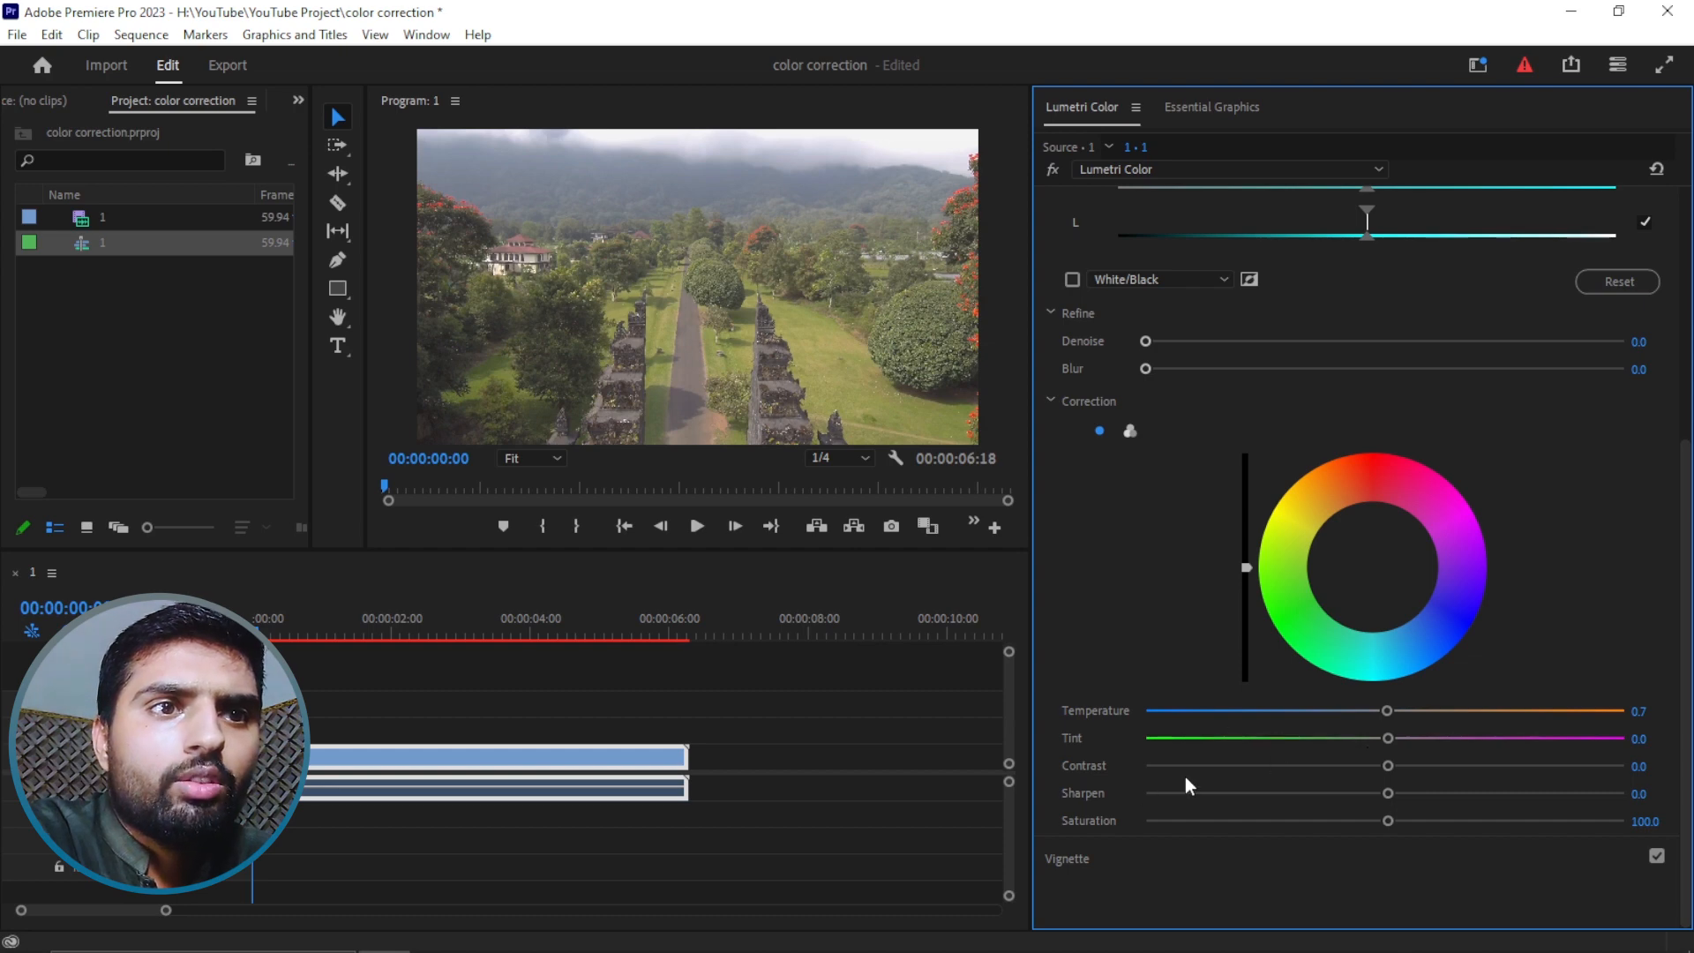
pyautogui.hotkey('ctrl', 's')
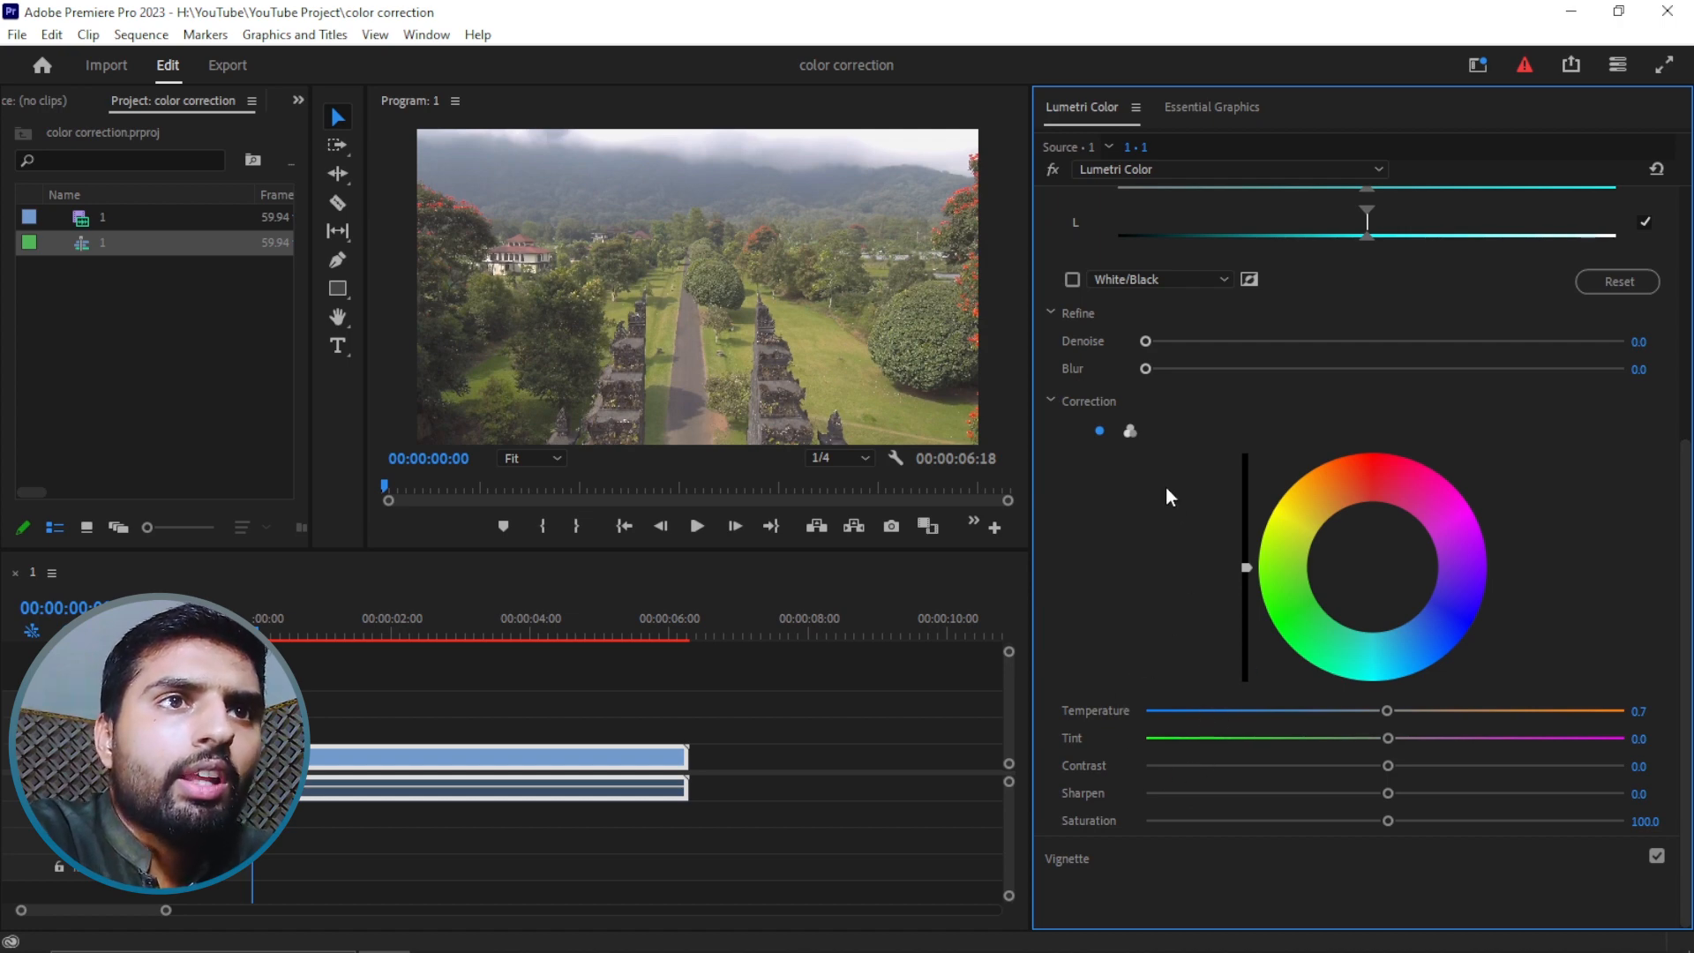
# Step: Finish with the HSL Secondary correction settings and open the Vignette section
pyautogui.scroll(1, 1167, 490)
pyautogui.scroll(-1, 1167, 521)
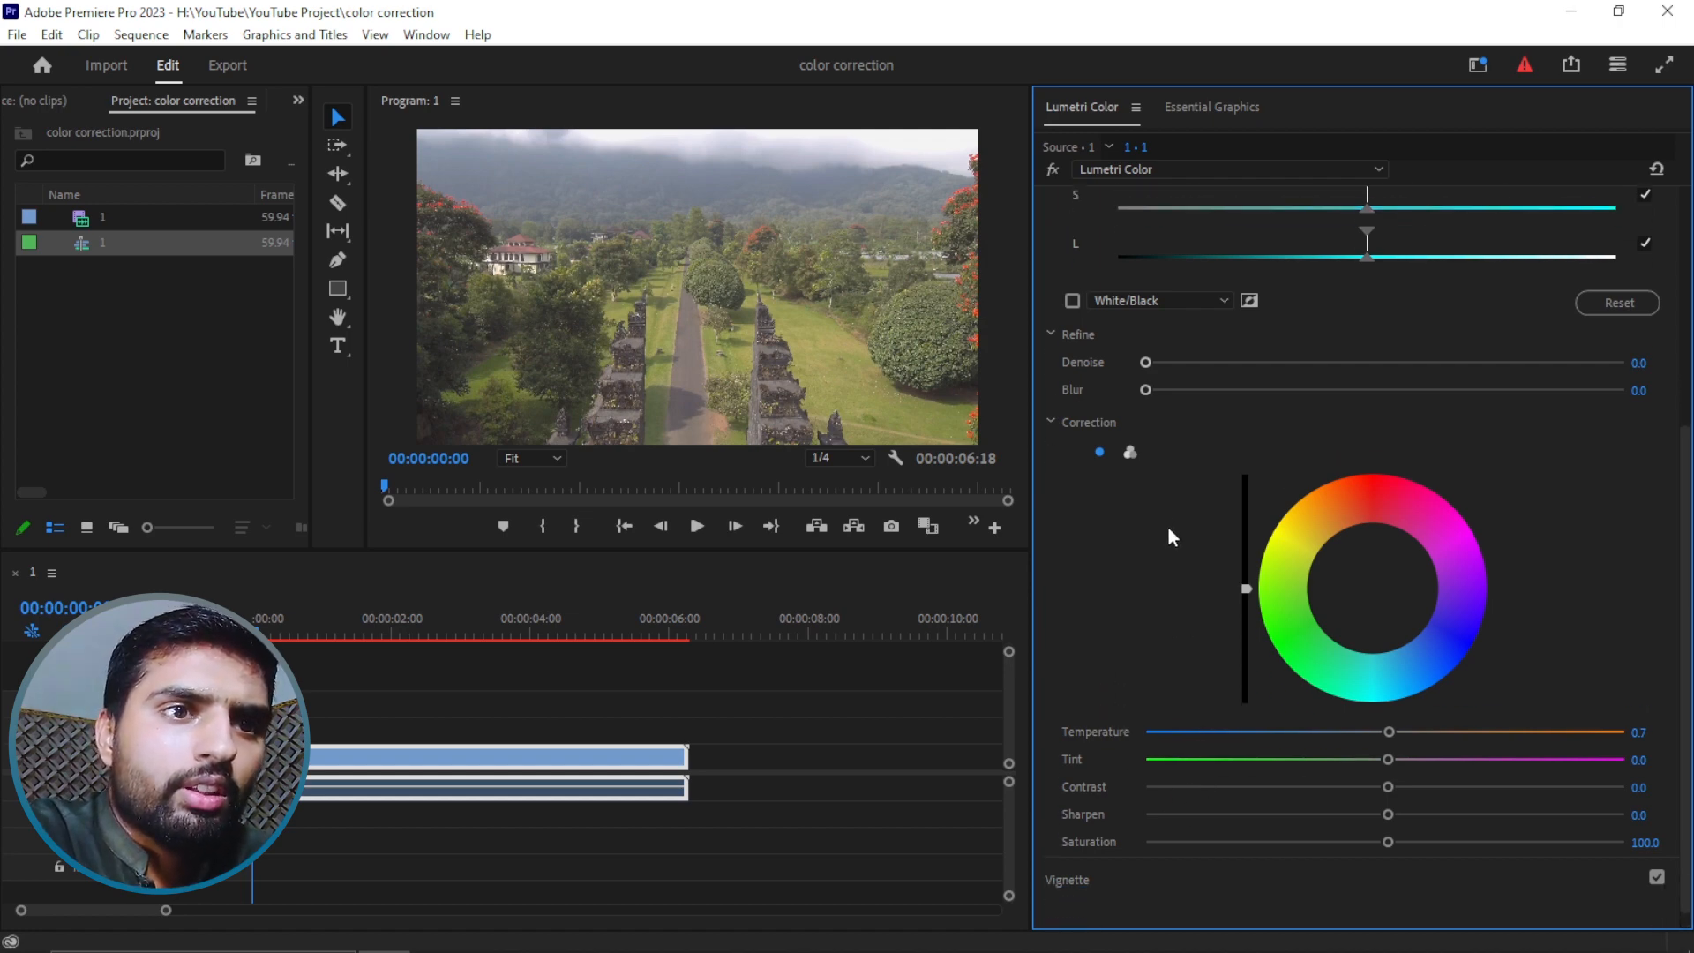
pyautogui.click(1108, 865)
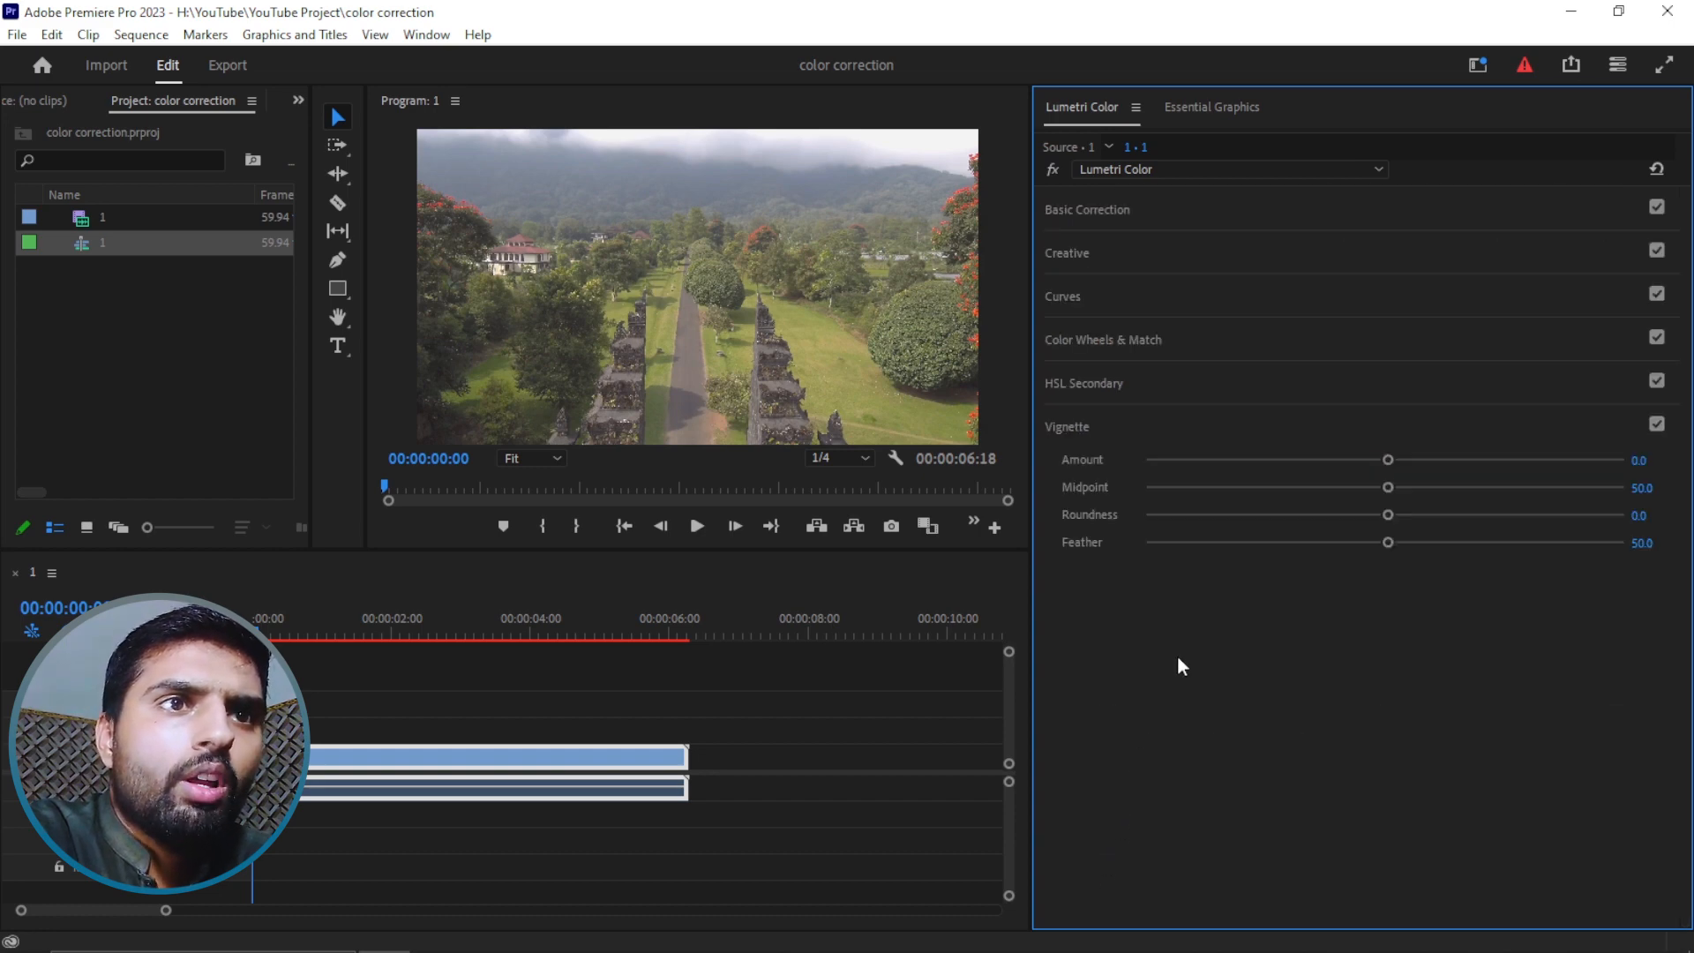